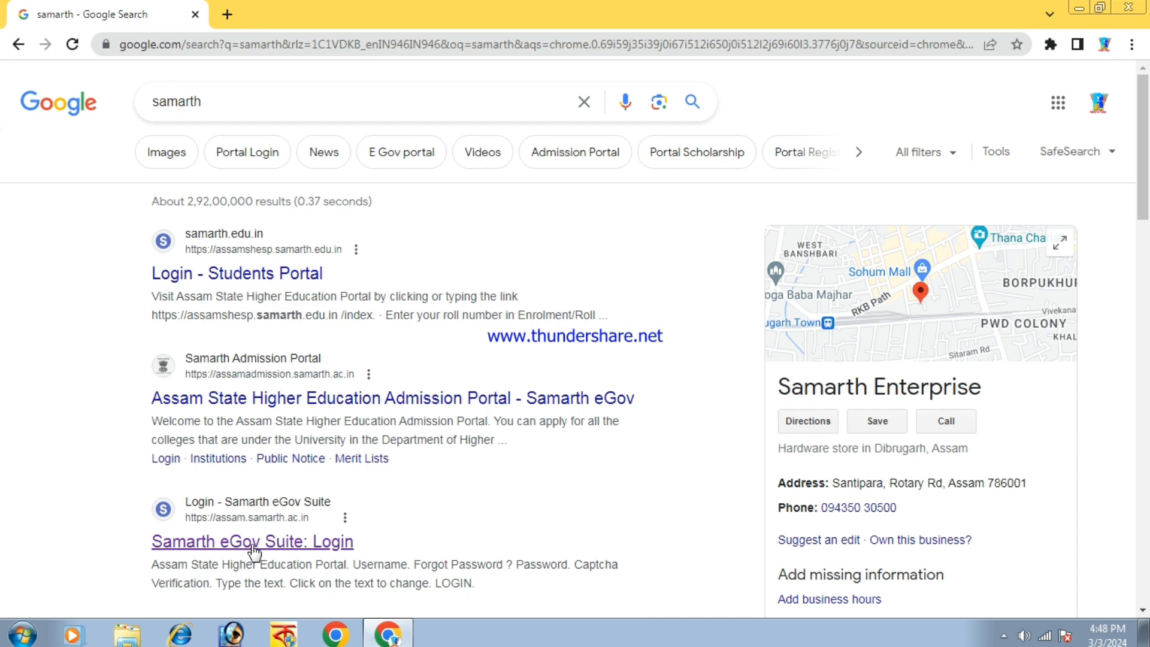
Step: Open the Samarth eGov Suite login page from the search results and enter the account username and password
click(254, 542)
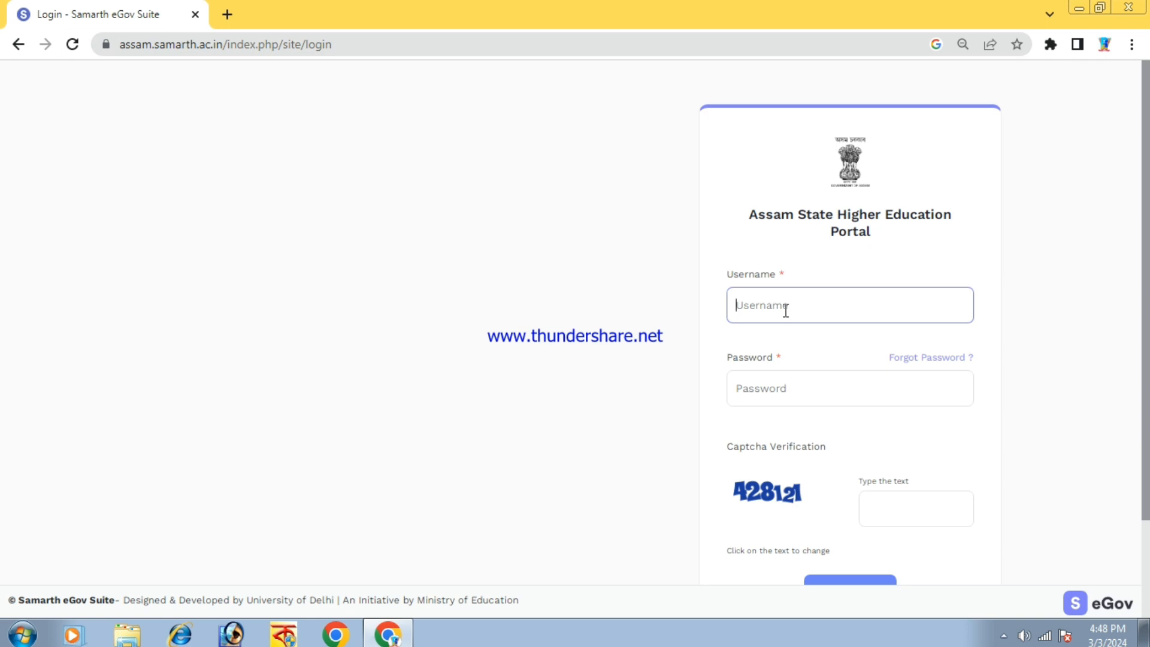
text(p)
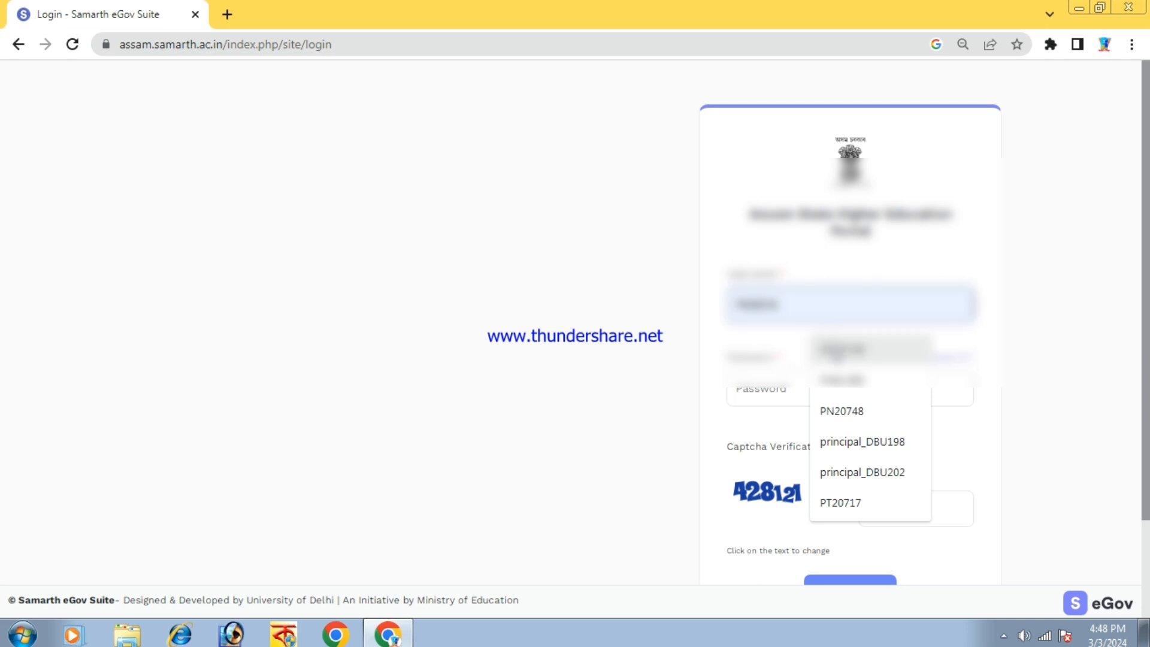
click(832, 348)
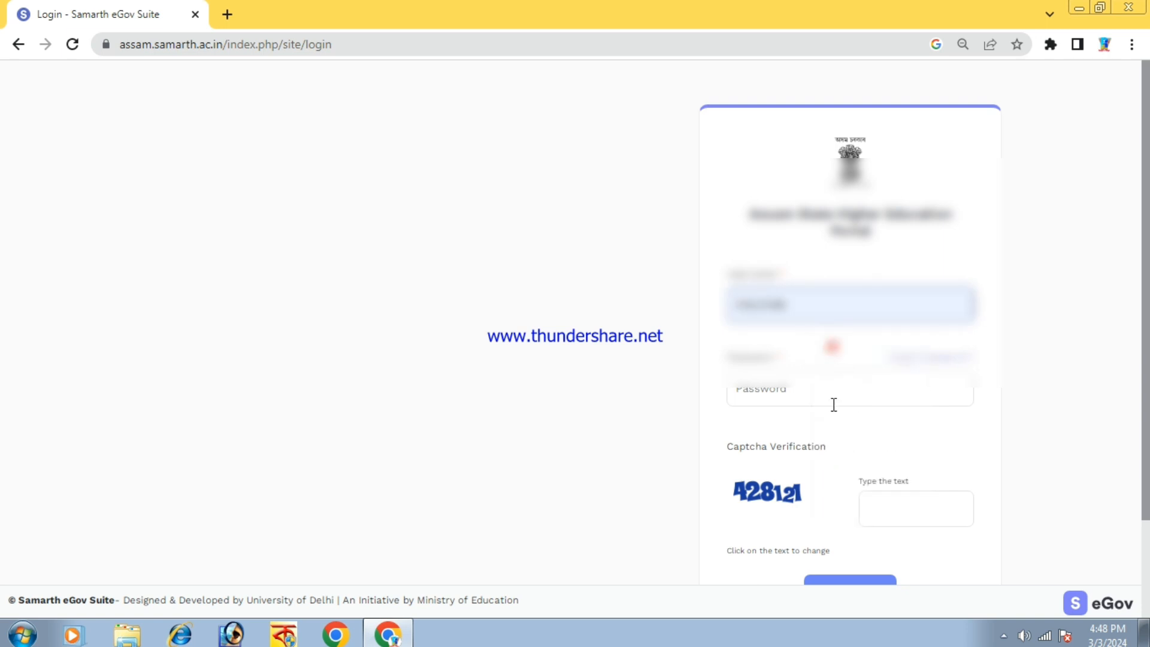
click(796, 390)
text(•••••)
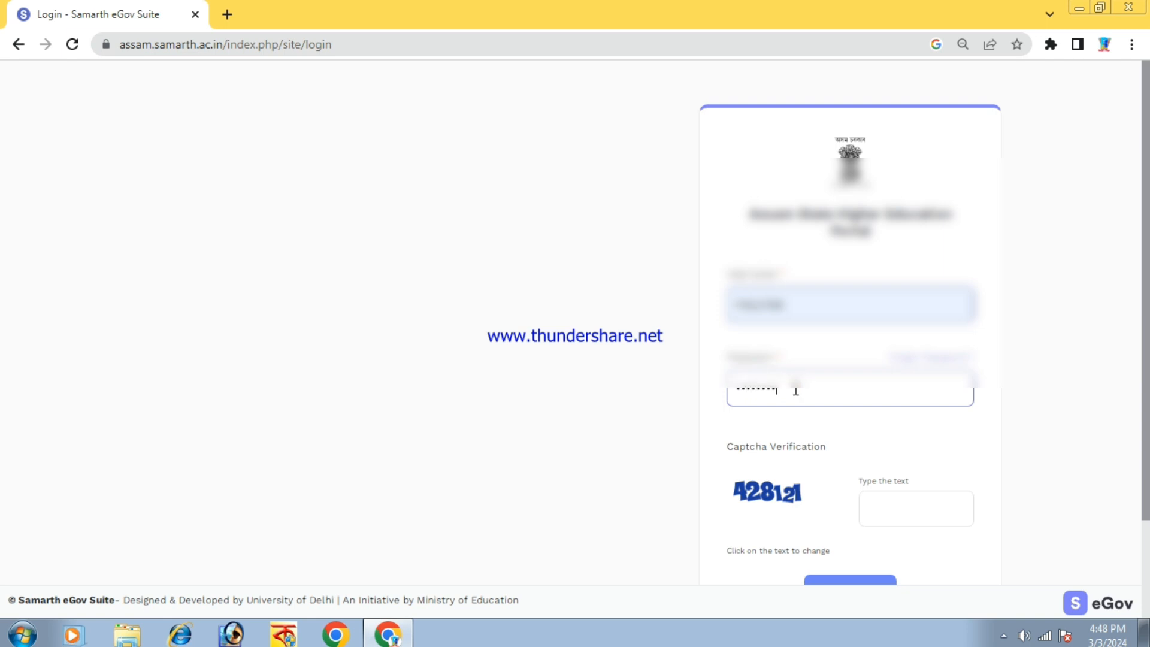
Step: Fill in the captcha verification text and log in to the Assam State Higher Education Portal
scroll(854, 523, down, 1)
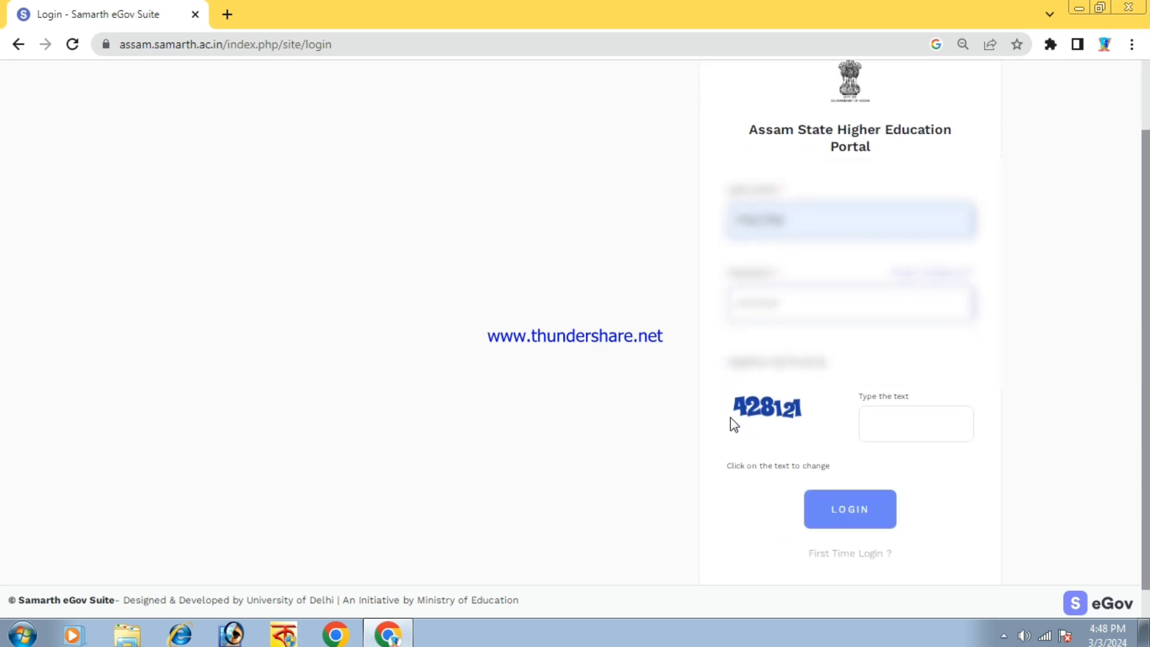
click(891, 421)
text(42)
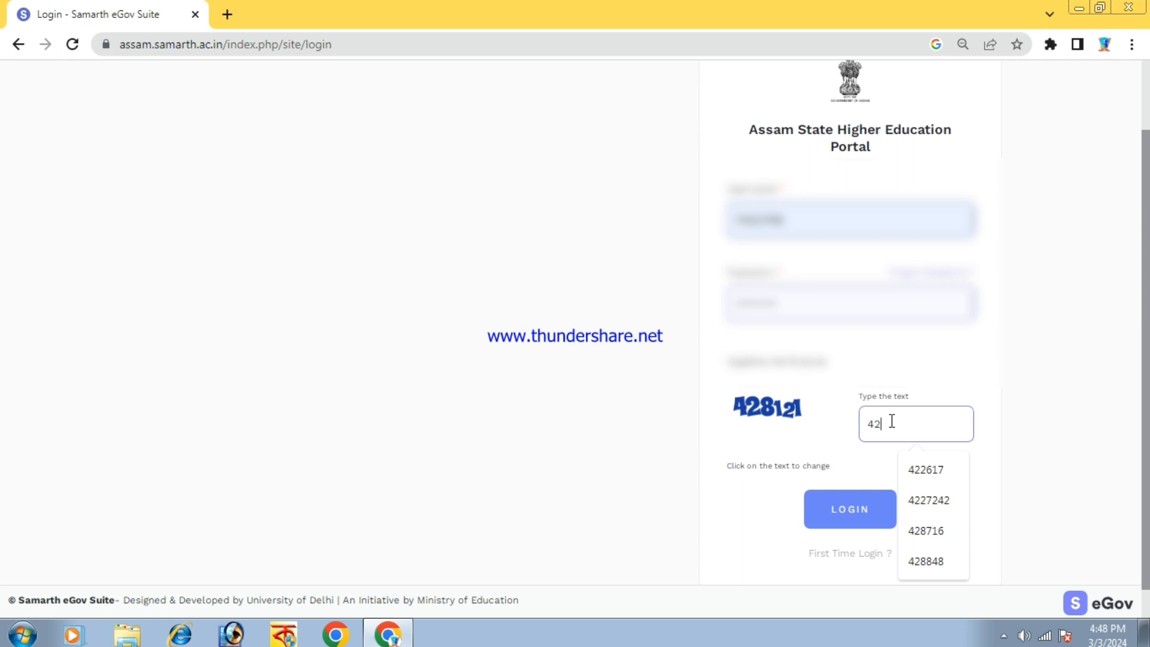
text(8121)
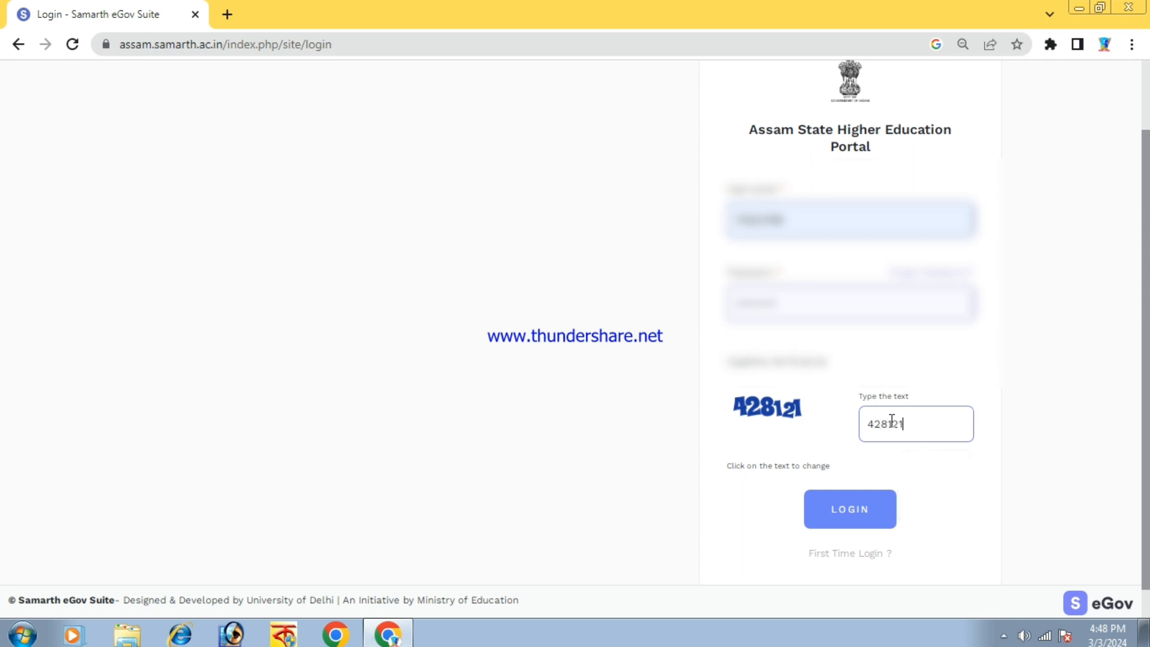
click(858, 513)
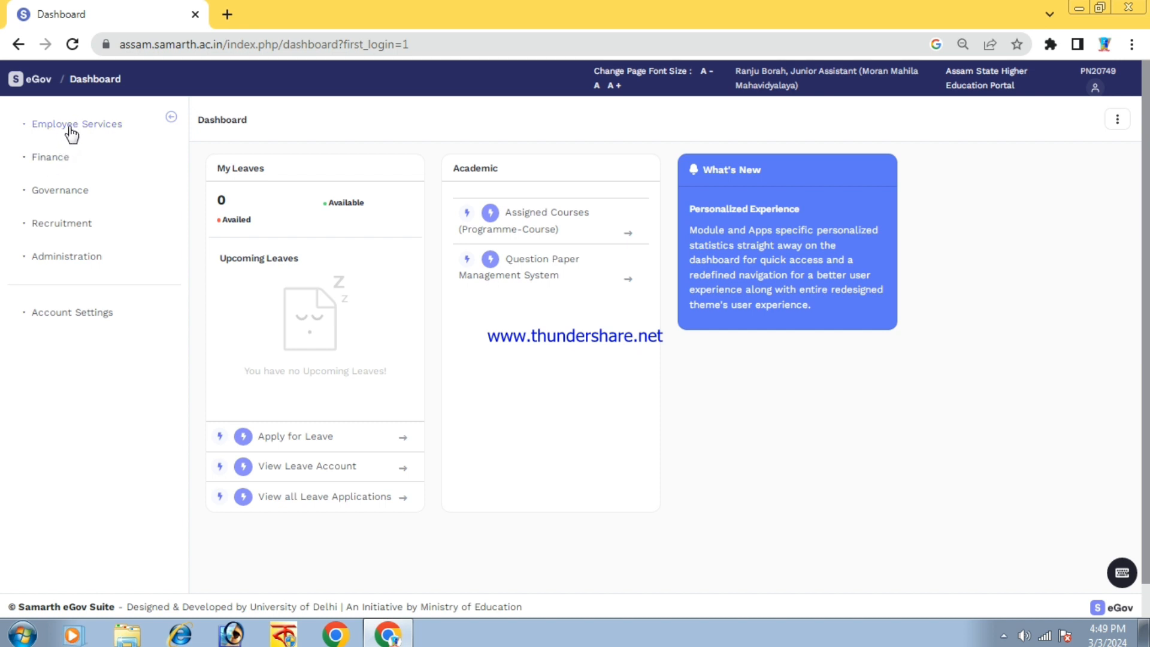
Step: Open the employee Profile from the Employee Services section
click(90, 127)
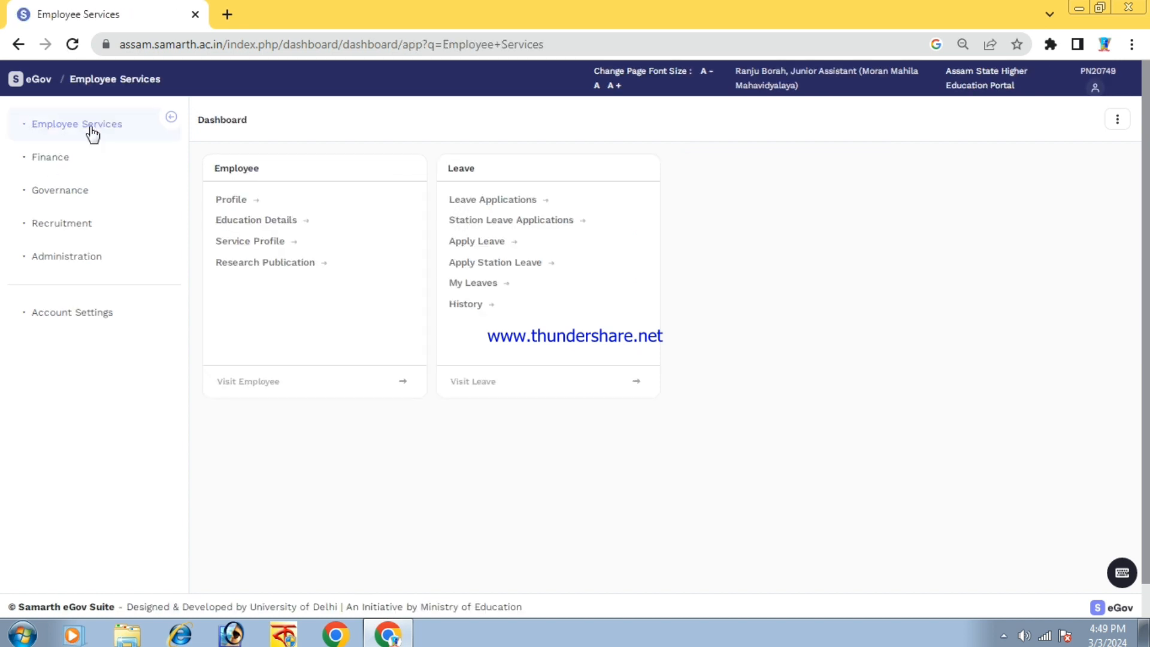
drag(211, 168, 307, 171)
drag(444, 168, 513, 185)
click(497, 169)
drag(215, 172, 321, 175)
click(298, 176)
drag(214, 170, 309, 175)
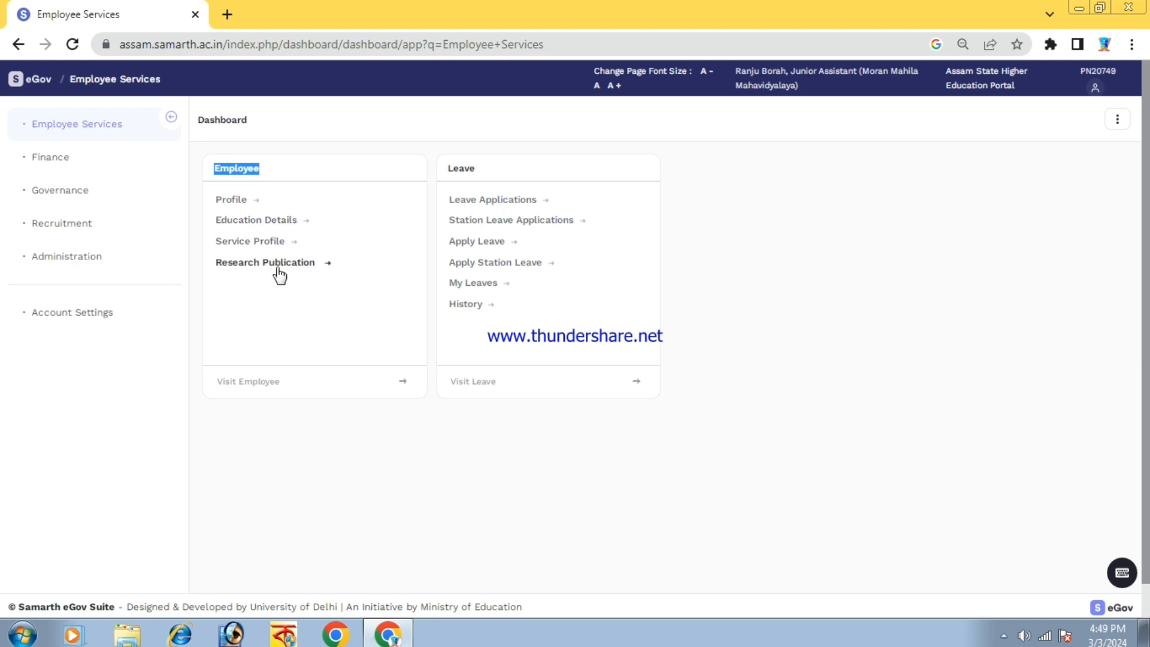
click(237, 200)
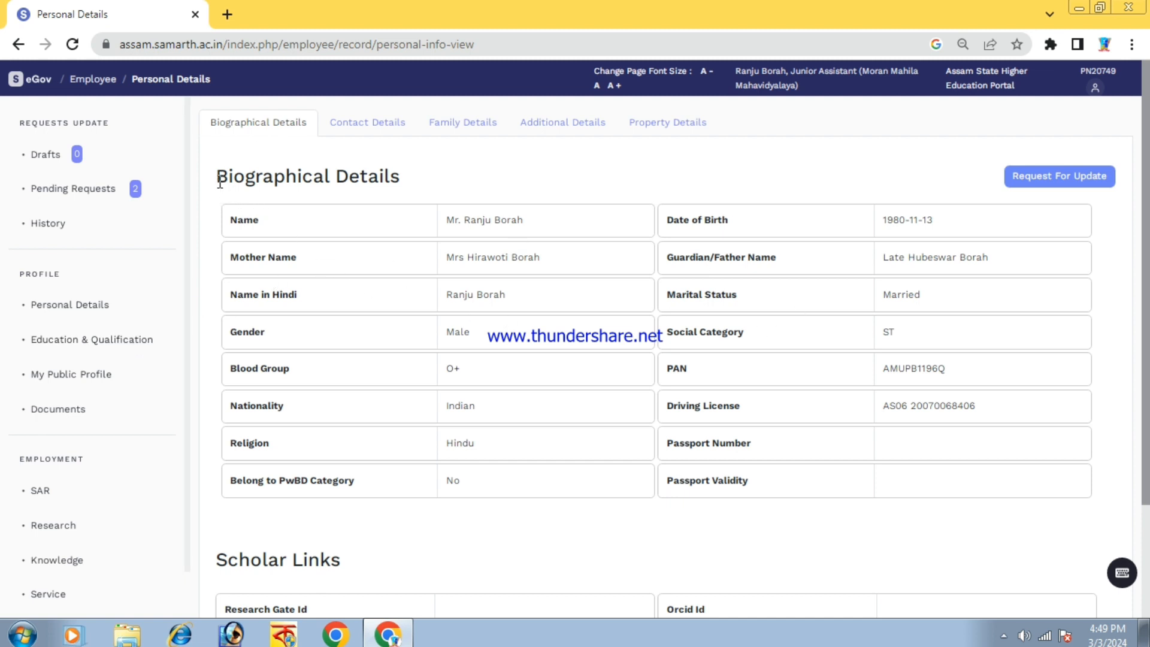
Step: Review the employee's Biographical Details and Contact Details in the profile
drag(218, 178, 469, 188)
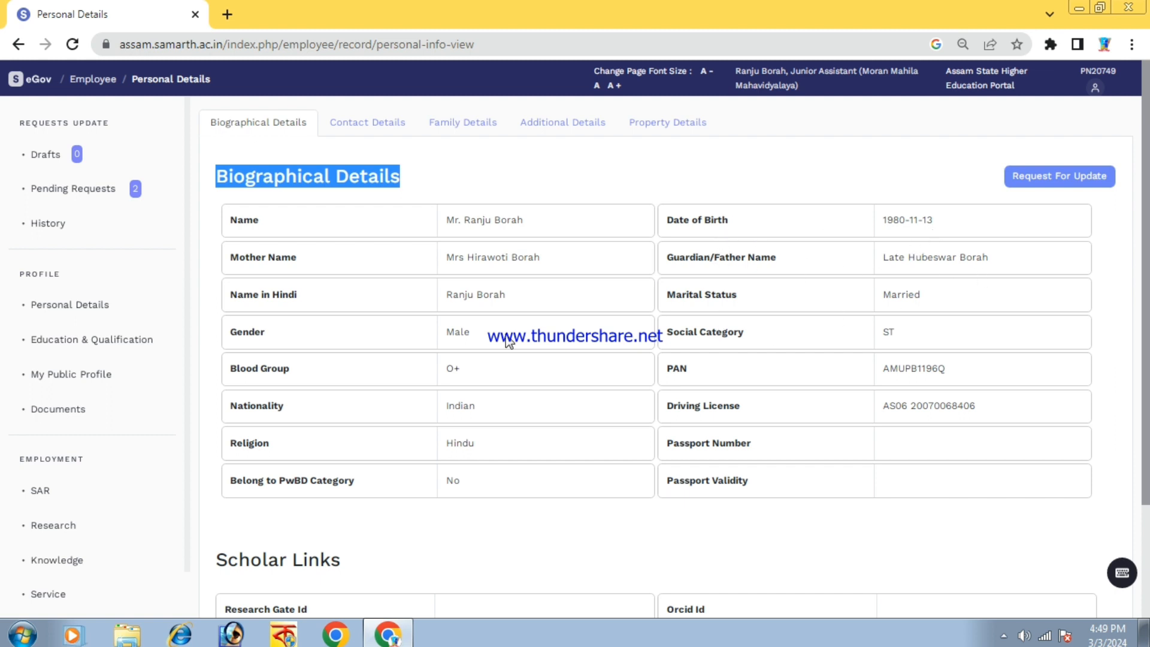
click(401, 176)
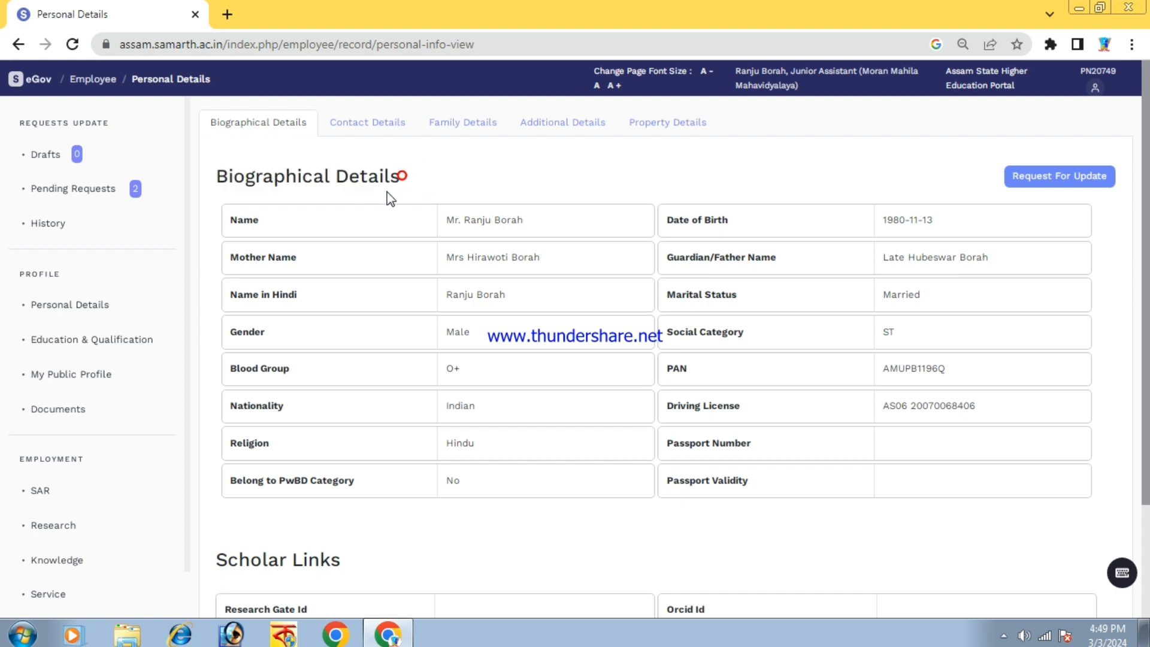
click(361, 124)
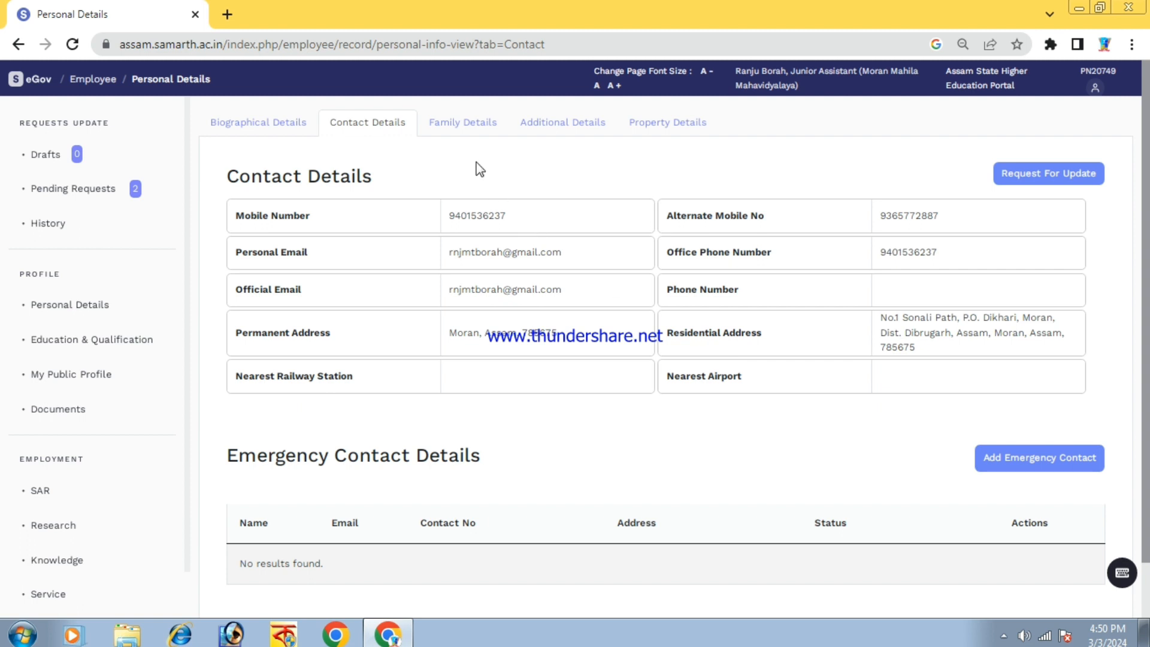
Step: Open Family Details and view the blank form for adding a spouse, cancelling it without an entry
click(467, 128)
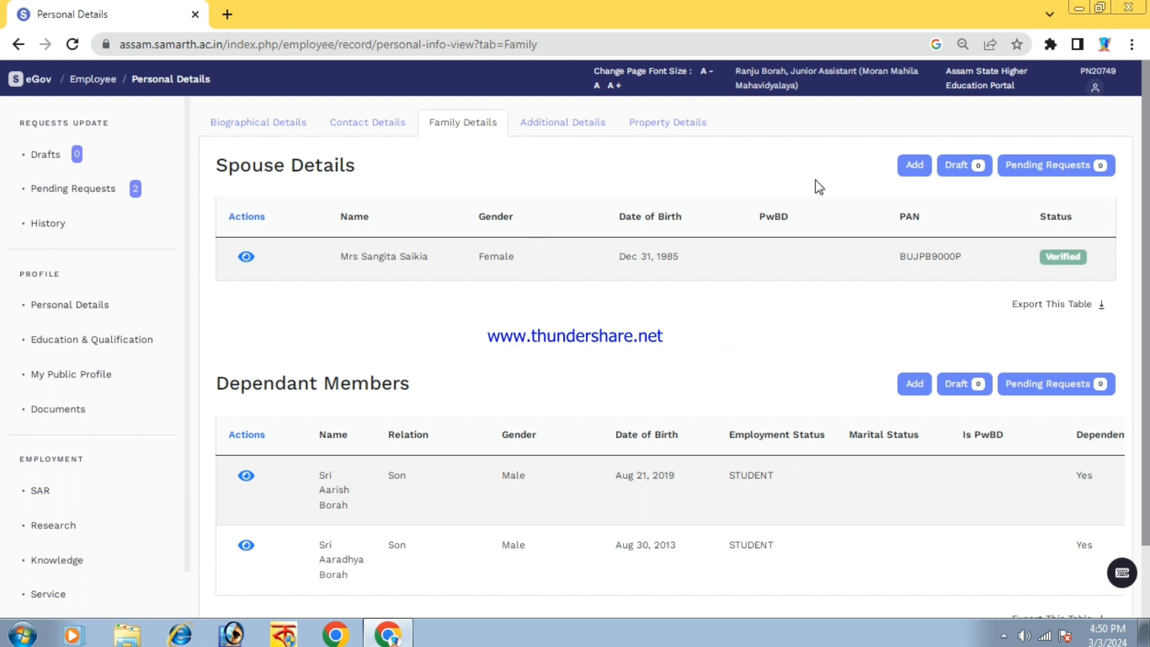
drag(221, 169, 396, 165)
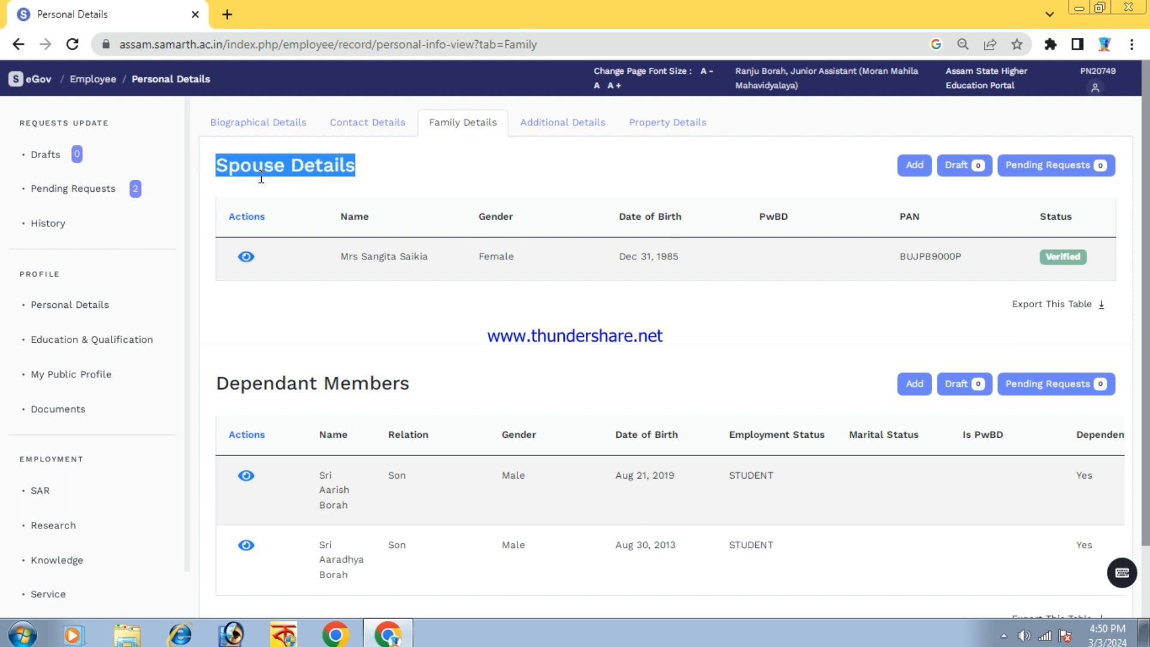
click(390, 179)
click(220, 163)
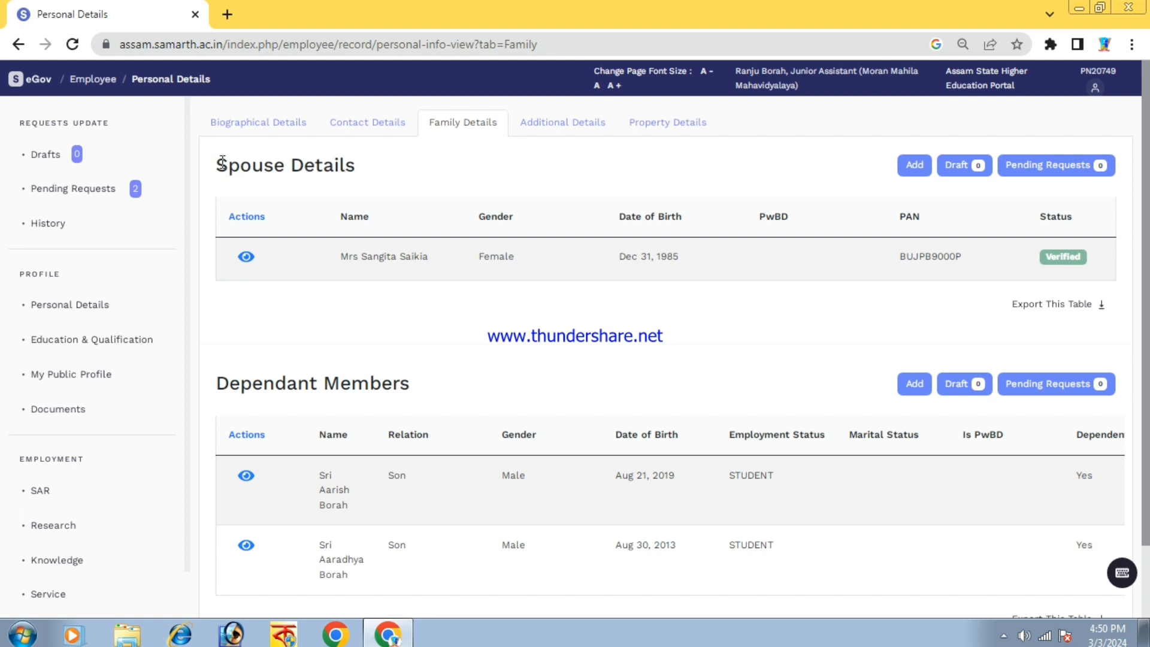
click(915, 166)
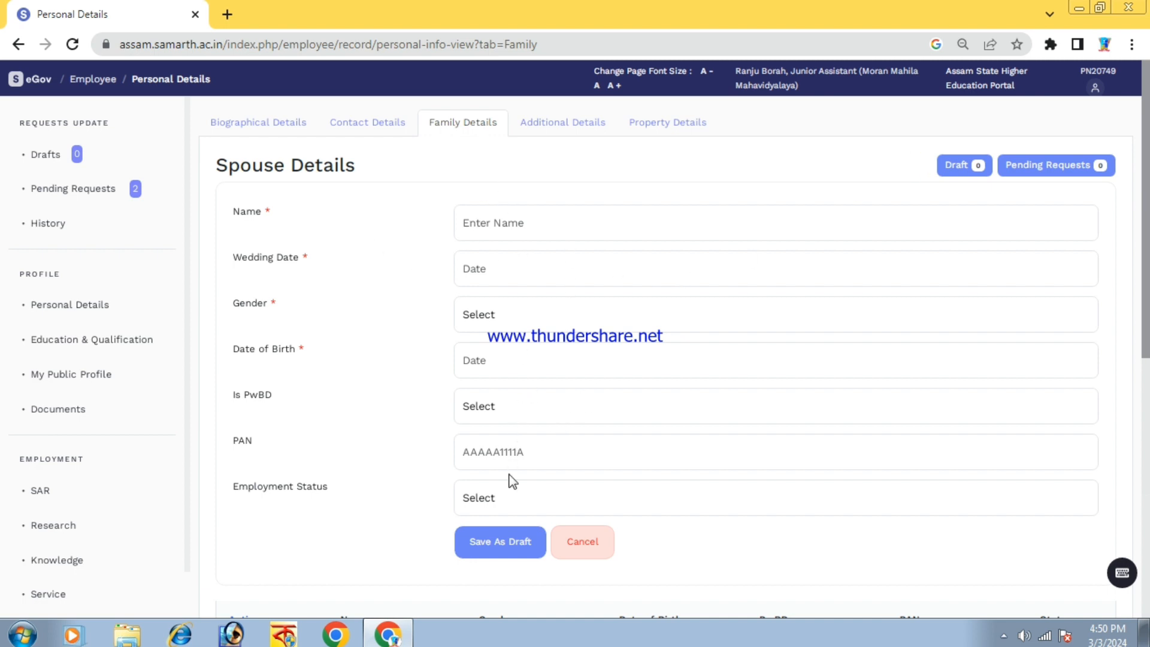
click(582, 546)
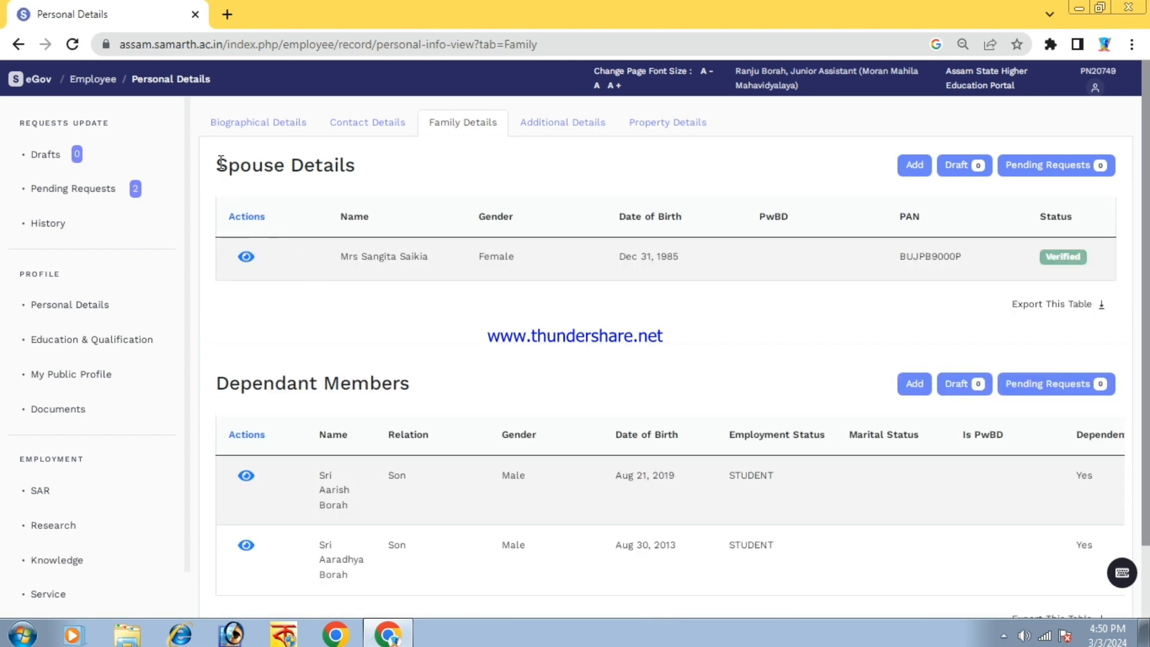
Step: Bring up the form for adding a dependant member and look through its fields
drag(220, 161, 509, 179)
drag(218, 385, 472, 383)
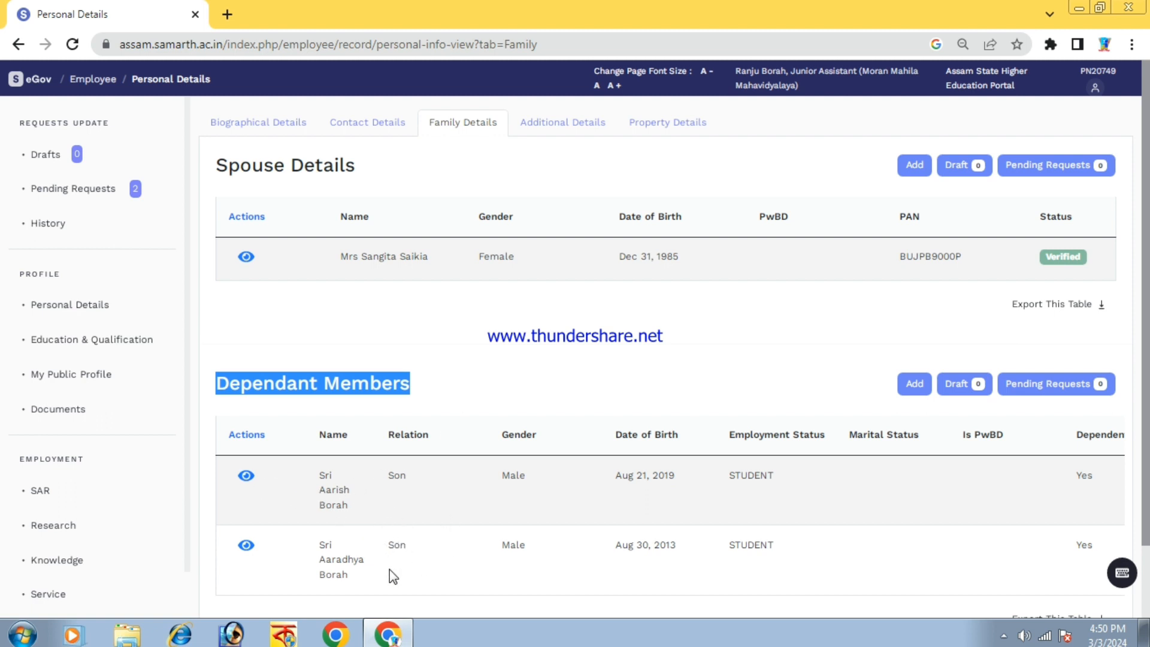
click(913, 385)
scroll(534, 462, down, 4)
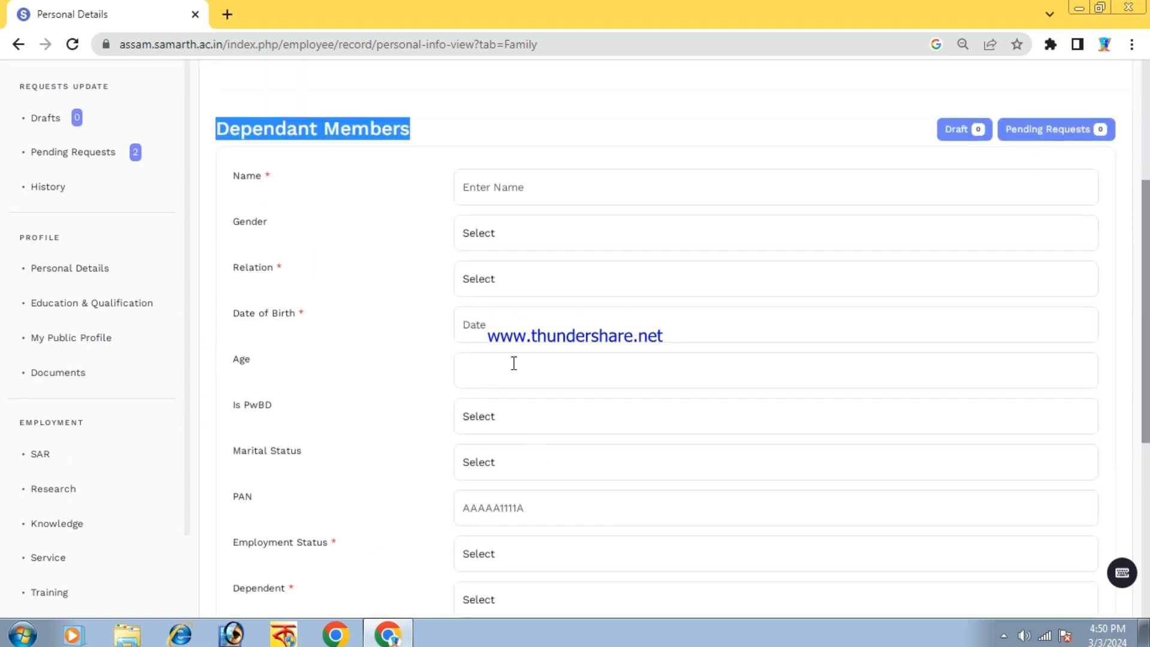
scroll(555, 516, down, 3)
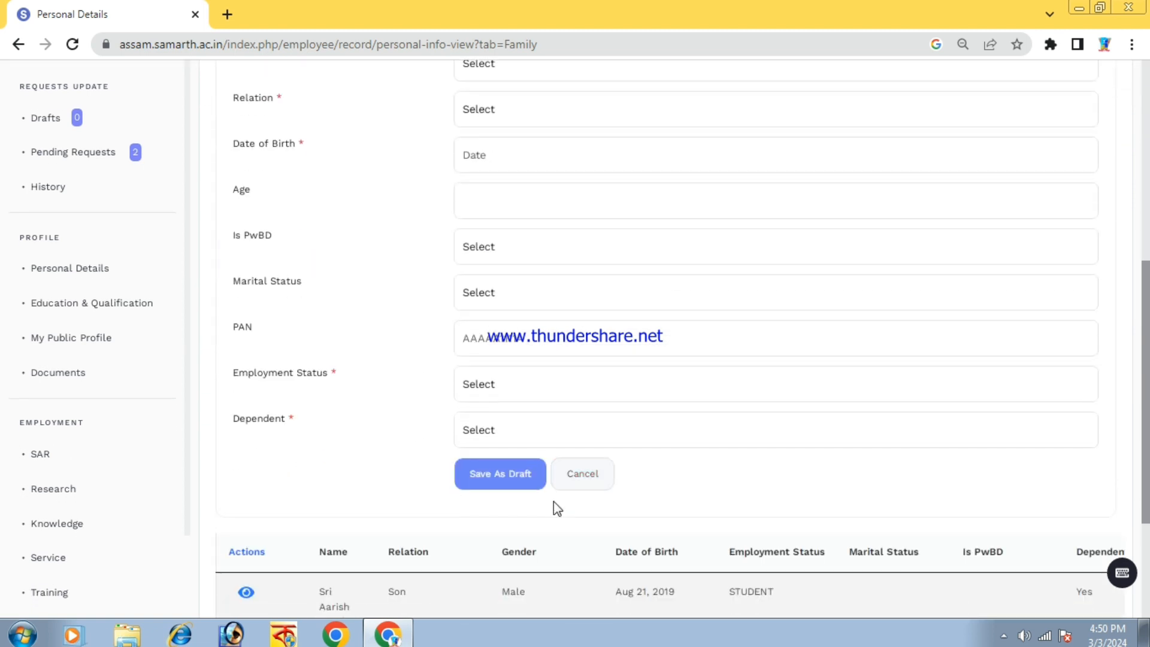
scroll(552, 509, up, 4)
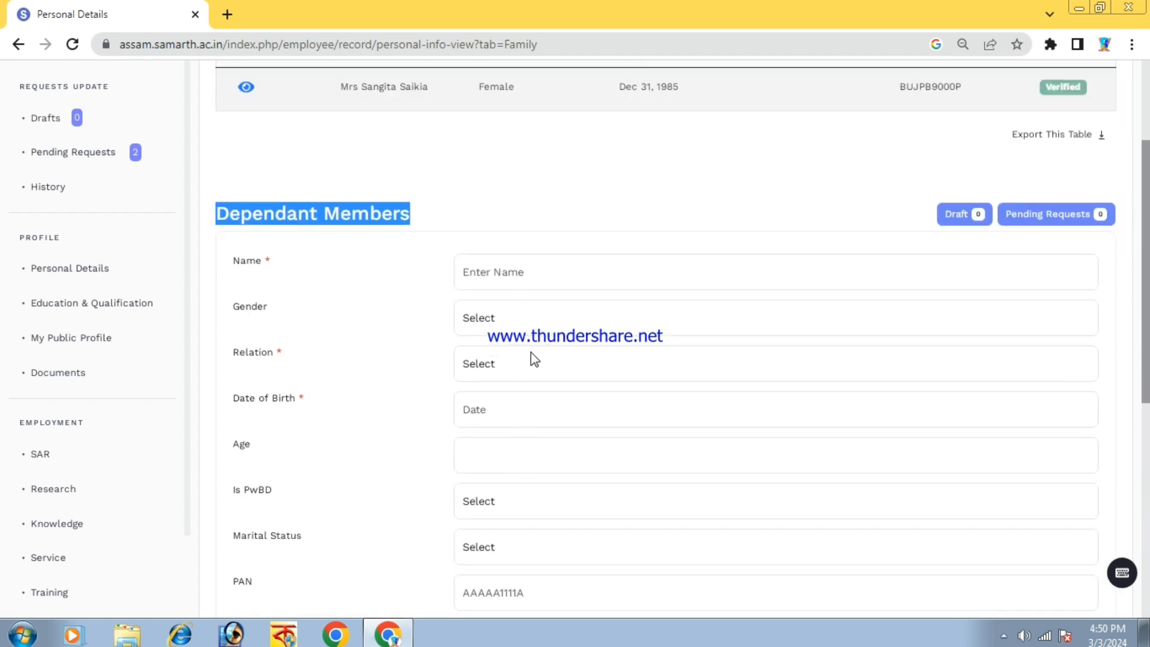
scroll(527, 356, up, 3)
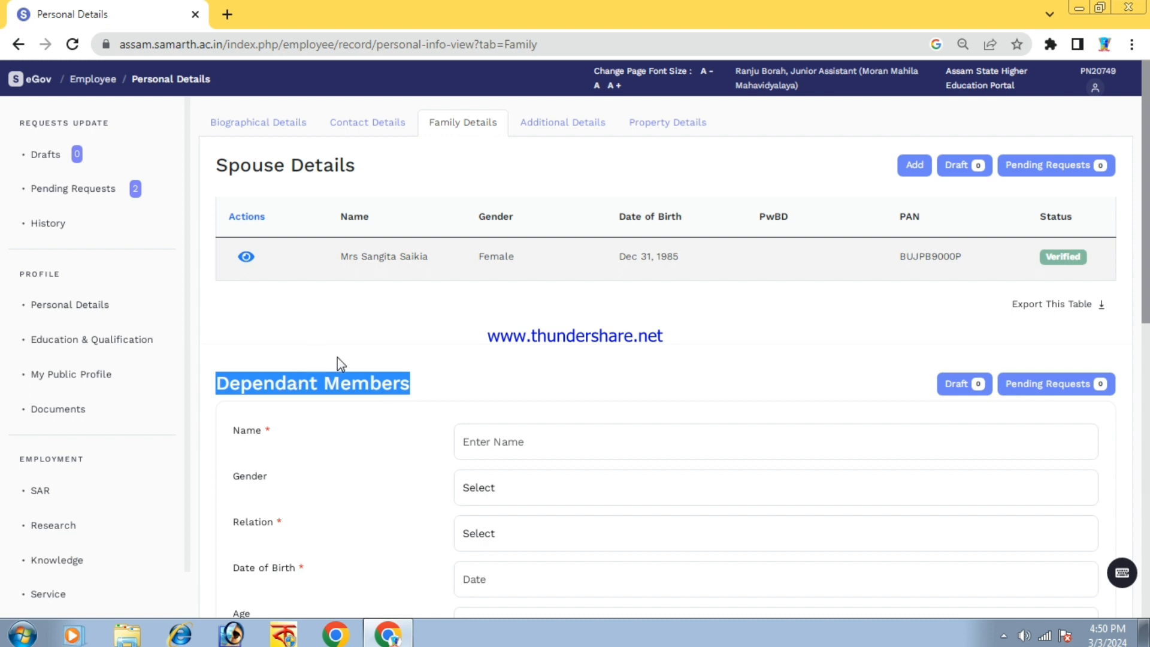
click(733, 351)
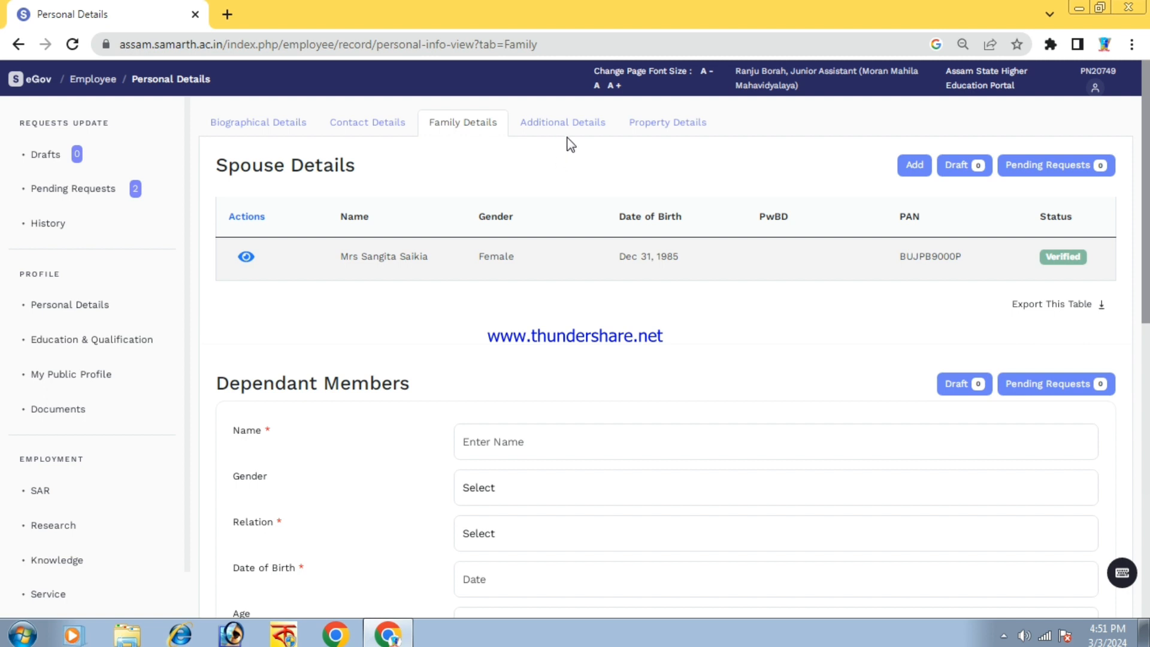
Step: View Additional Details and examine the Pay, Movable Property and Immovable Property sections under Property Details
click(547, 128)
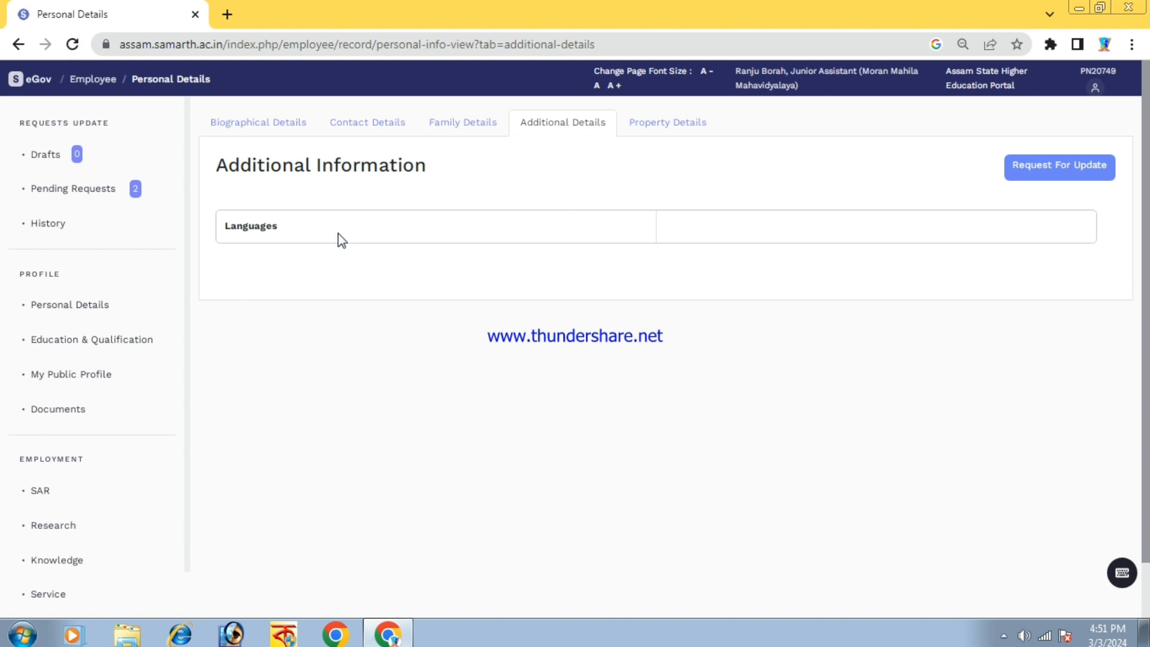
click(669, 125)
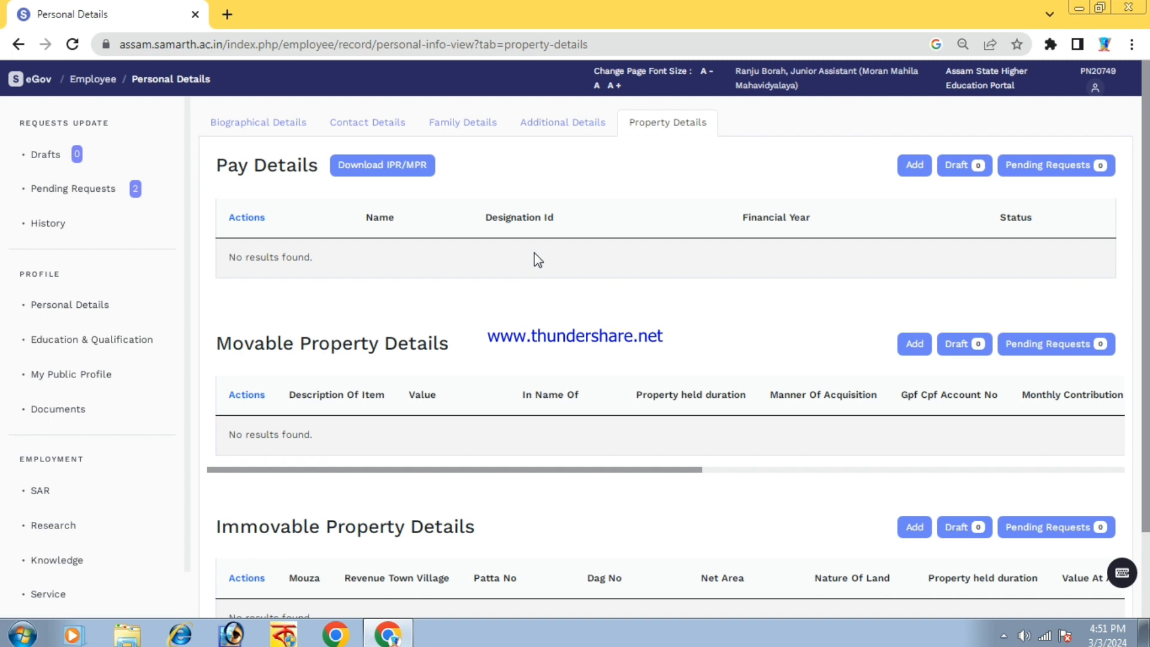
drag(217, 164, 316, 169)
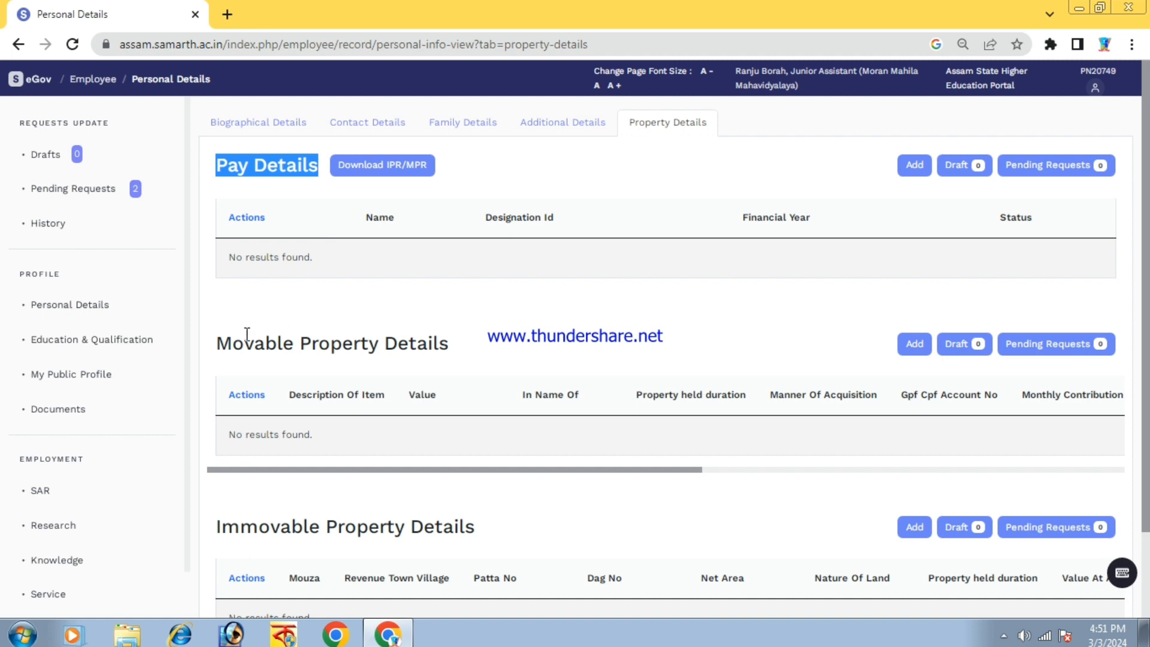
drag(217, 340, 463, 345)
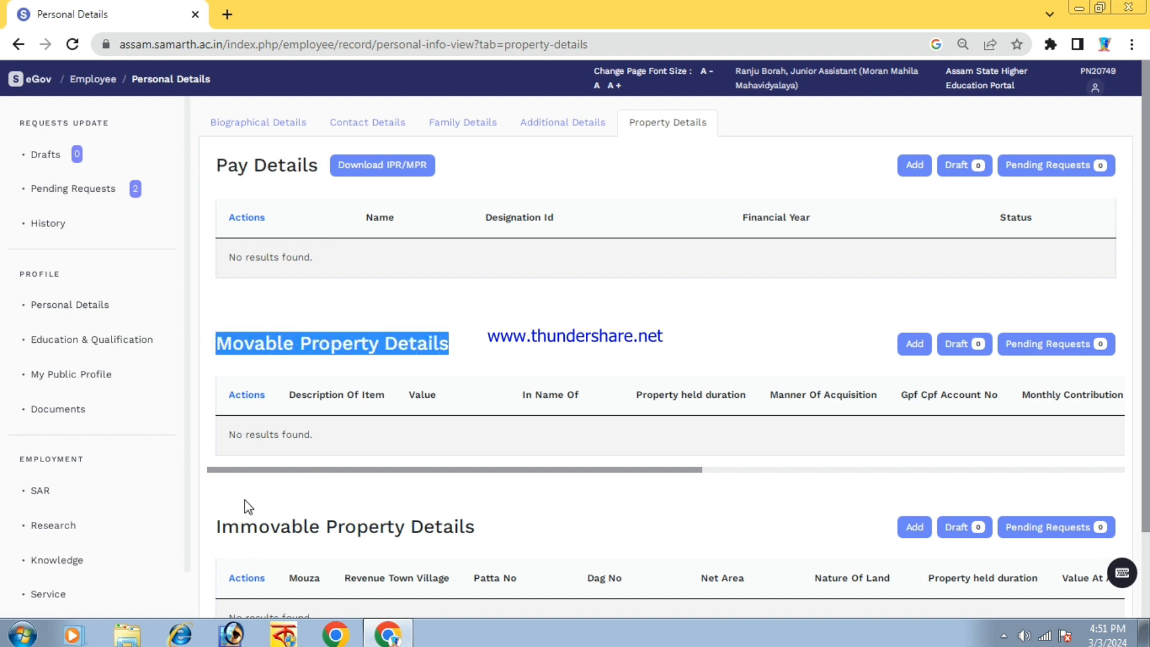
drag(213, 527, 493, 540)
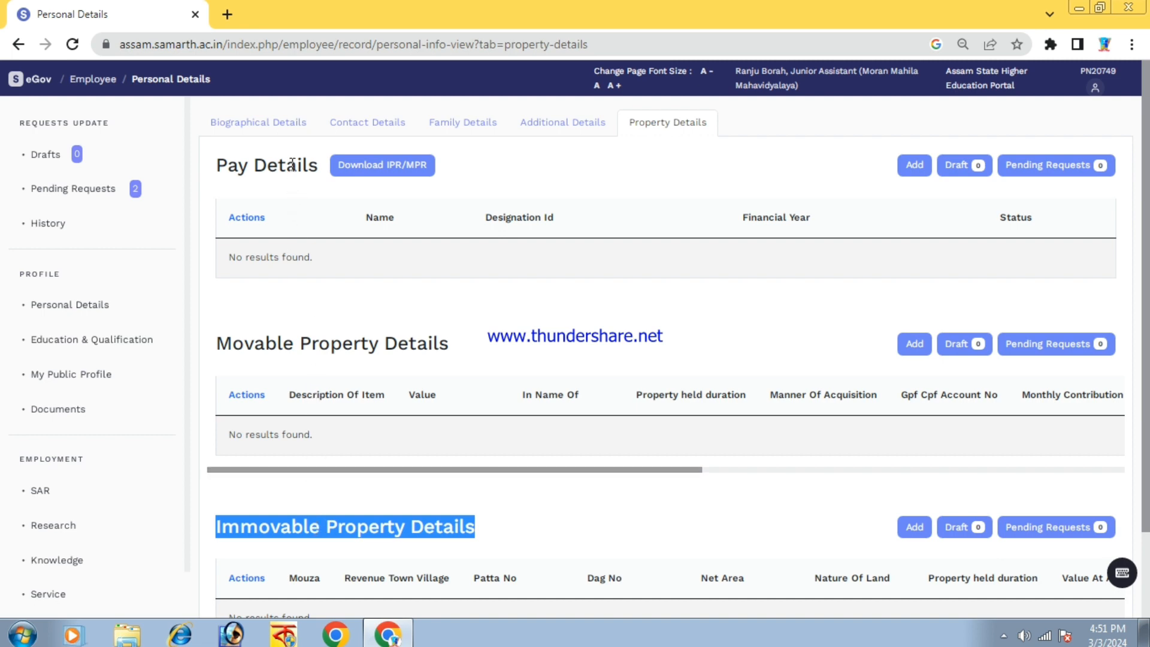
drag(218, 164, 335, 170)
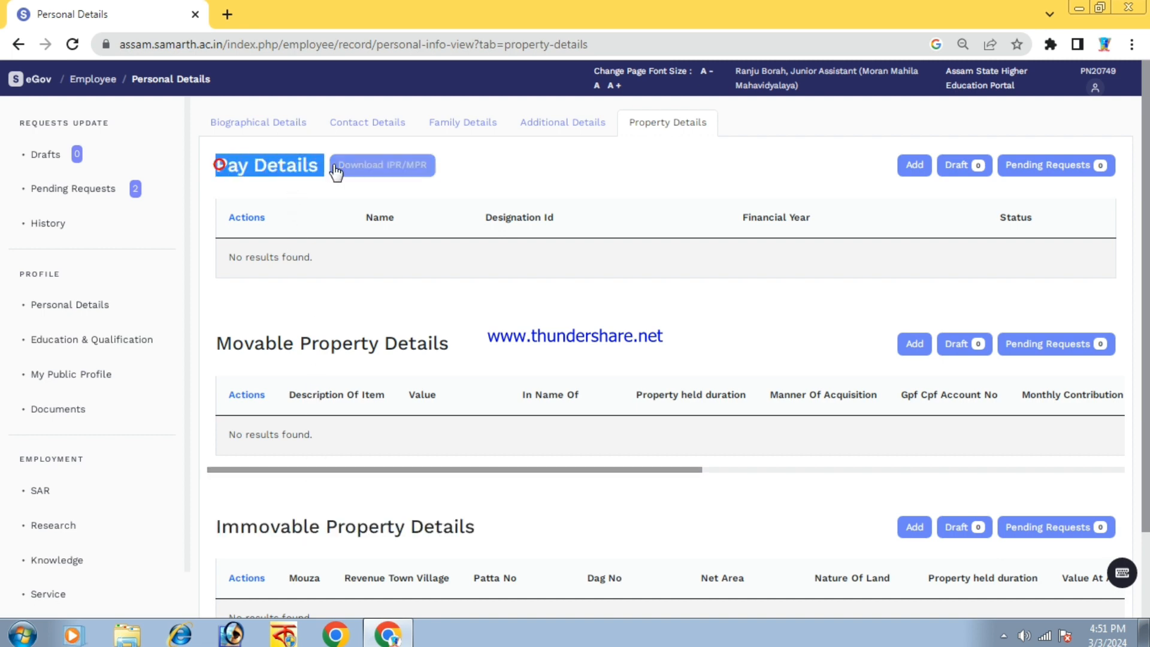
click(219, 344)
drag(218, 344, 468, 351)
drag(217, 528, 567, 539)
click(567, 537)
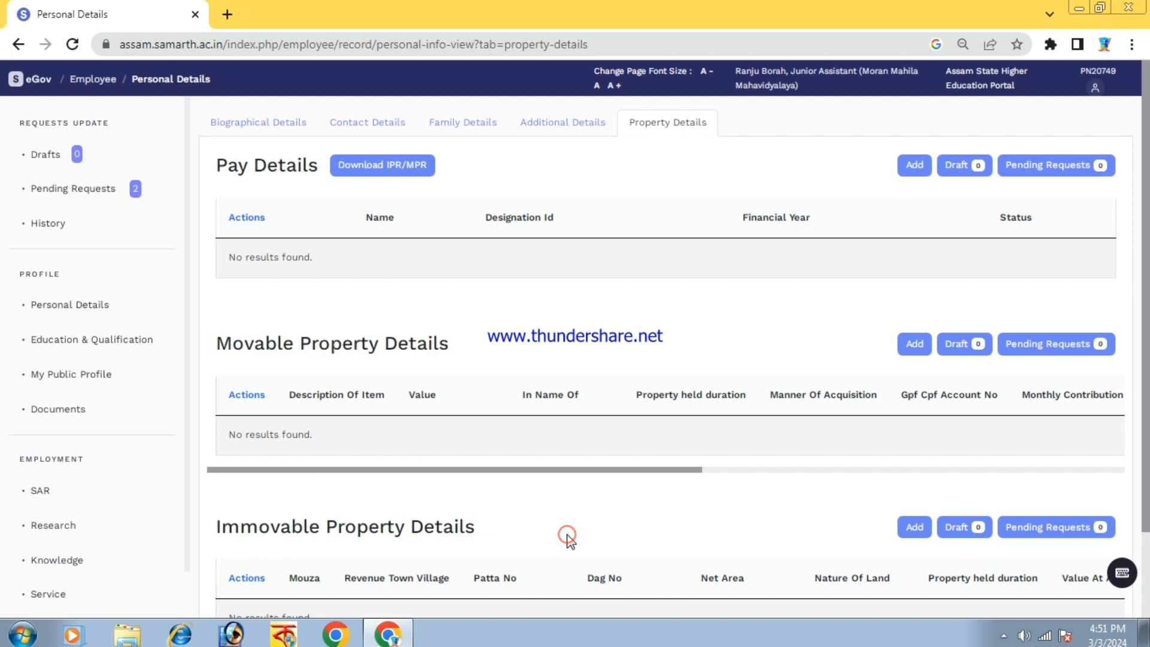
drag(218, 164, 311, 165)
drag(216, 344, 452, 373)
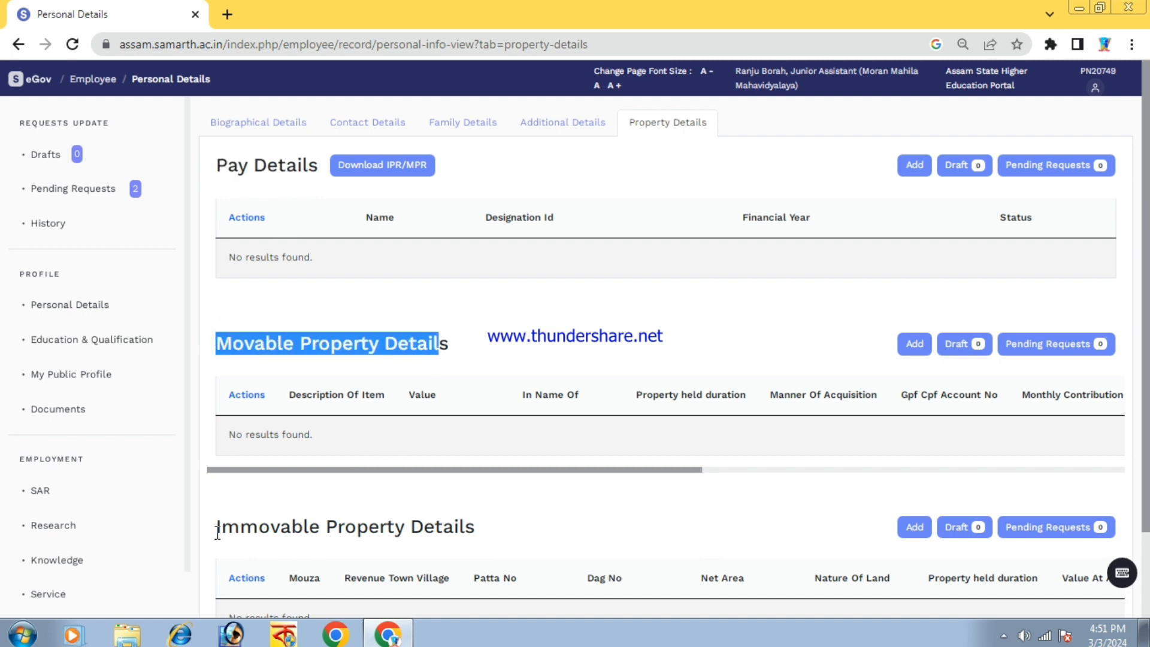
drag(218, 528, 487, 537)
click(558, 530)
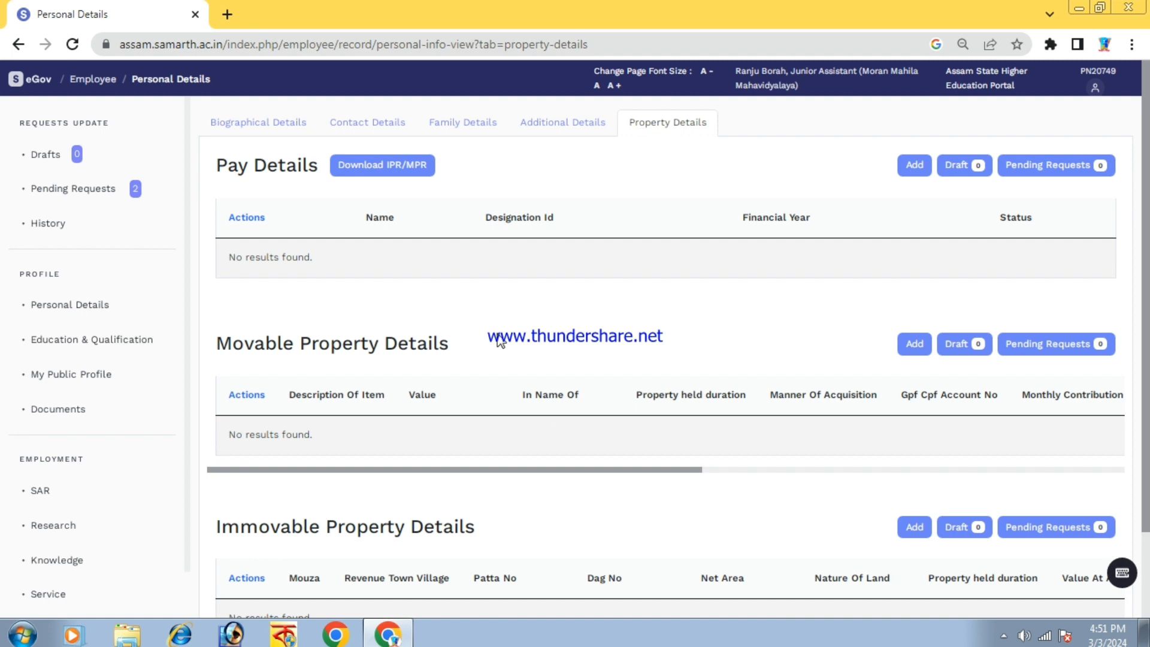
Step: Open the form for adding a new Pay Details record
drag(217, 166, 306, 165)
click(306, 166)
click(922, 176)
click(919, 171)
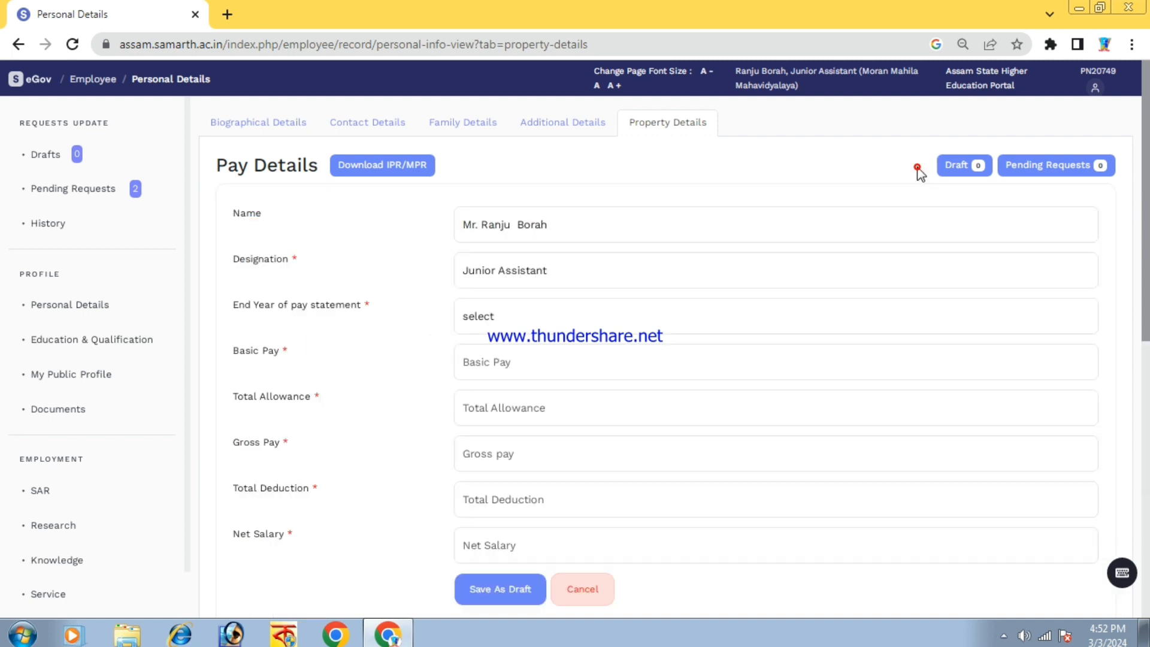
Step: Set the End Year of pay statement to 2014 in the new Pay Details record
drag(460, 231, 616, 267)
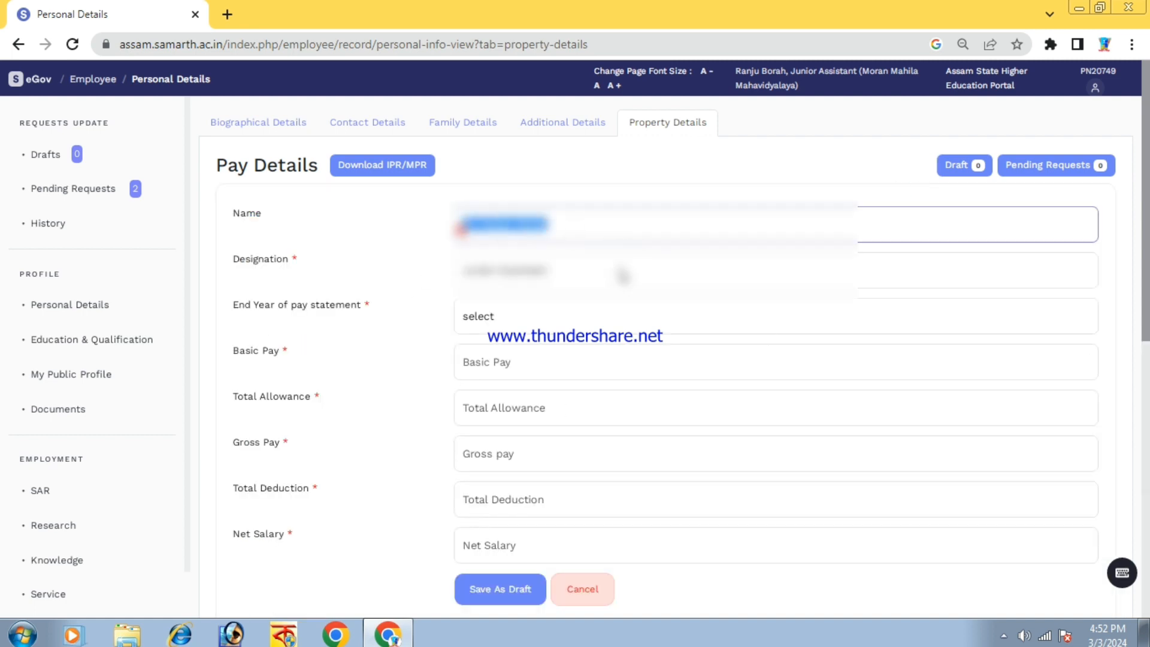
click(455, 282)
click(614, 270)
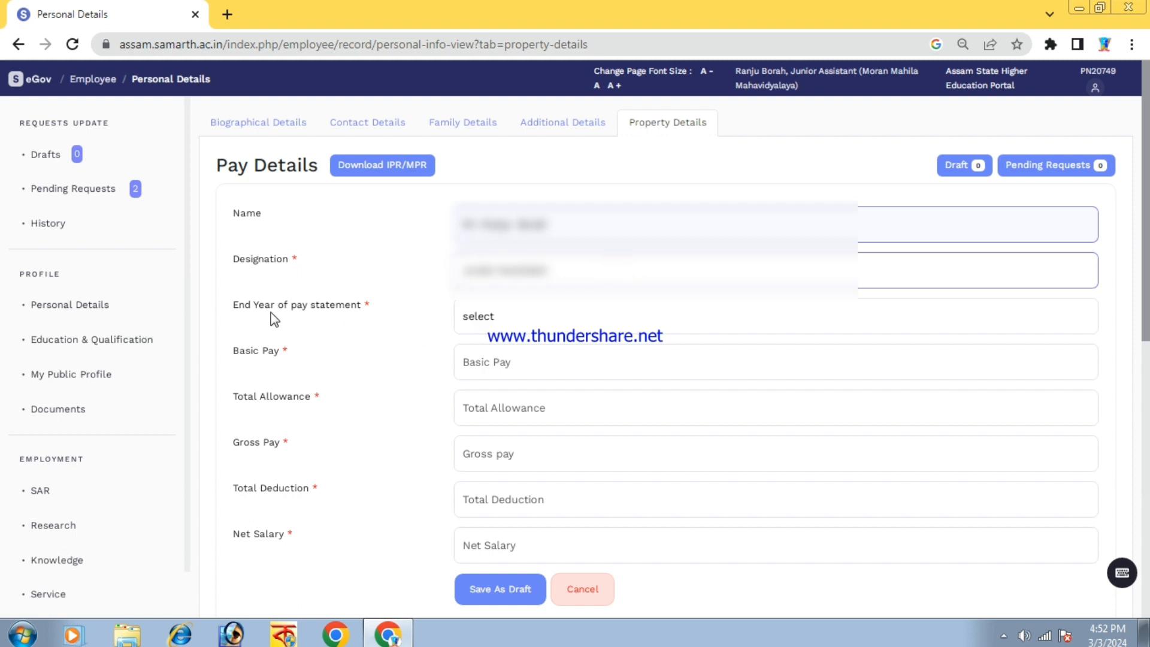
drag(233, 305, 357, 308)
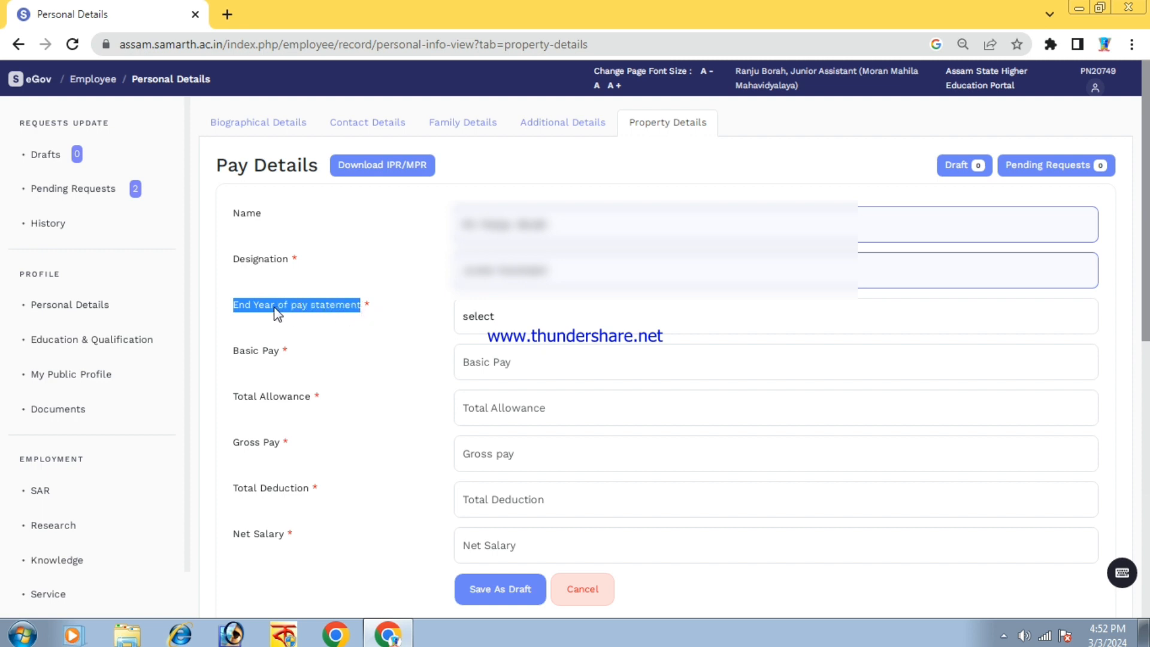
click(332, 312)
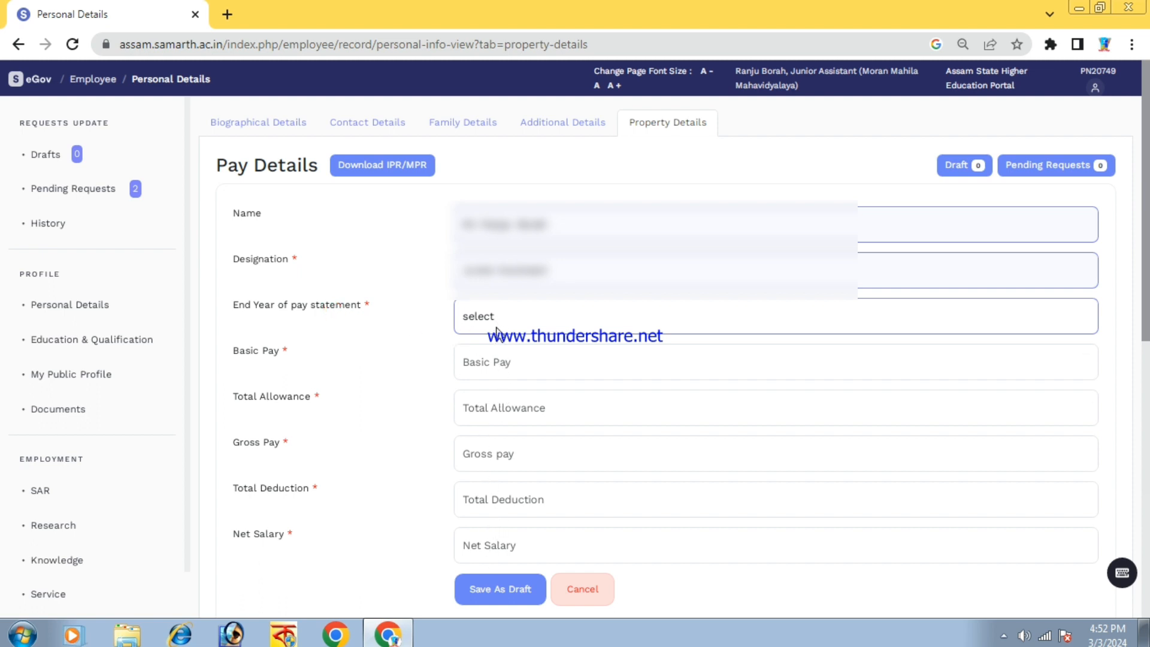
click(540, 324)
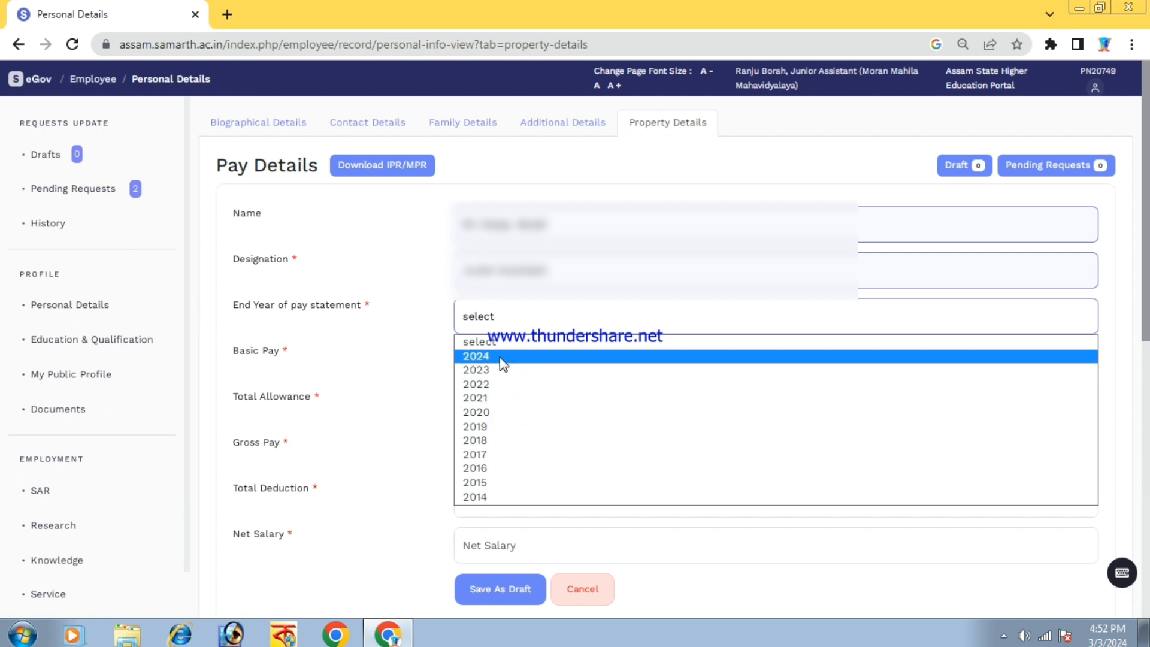
drag(228, 302, 304, 311)
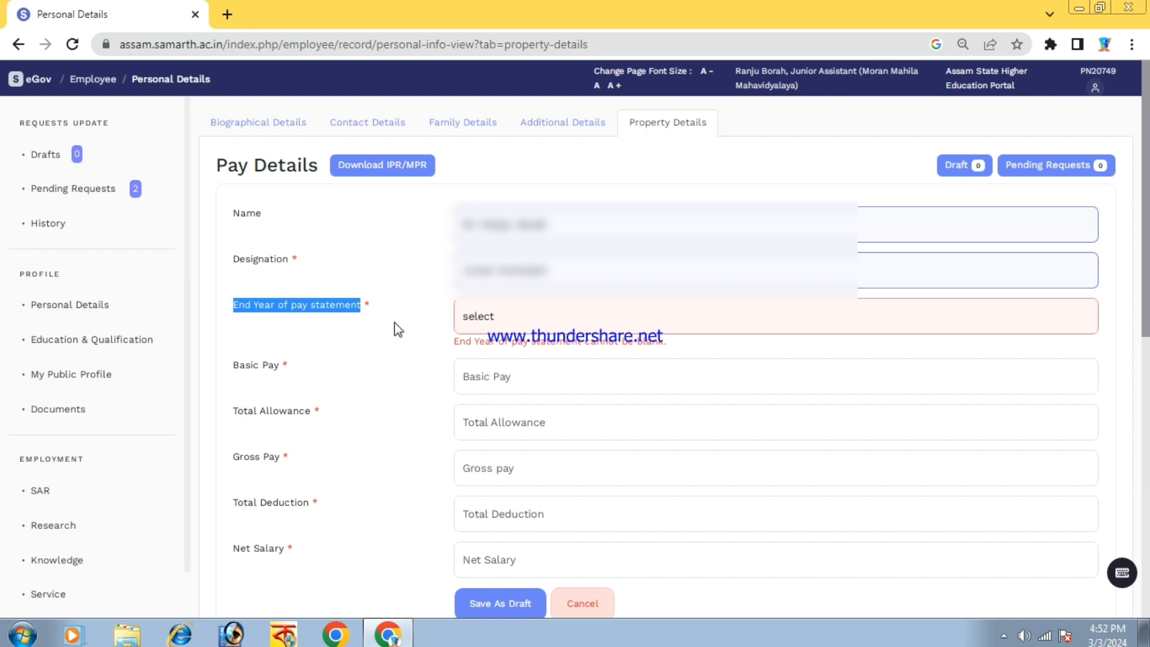
click(540, 311)
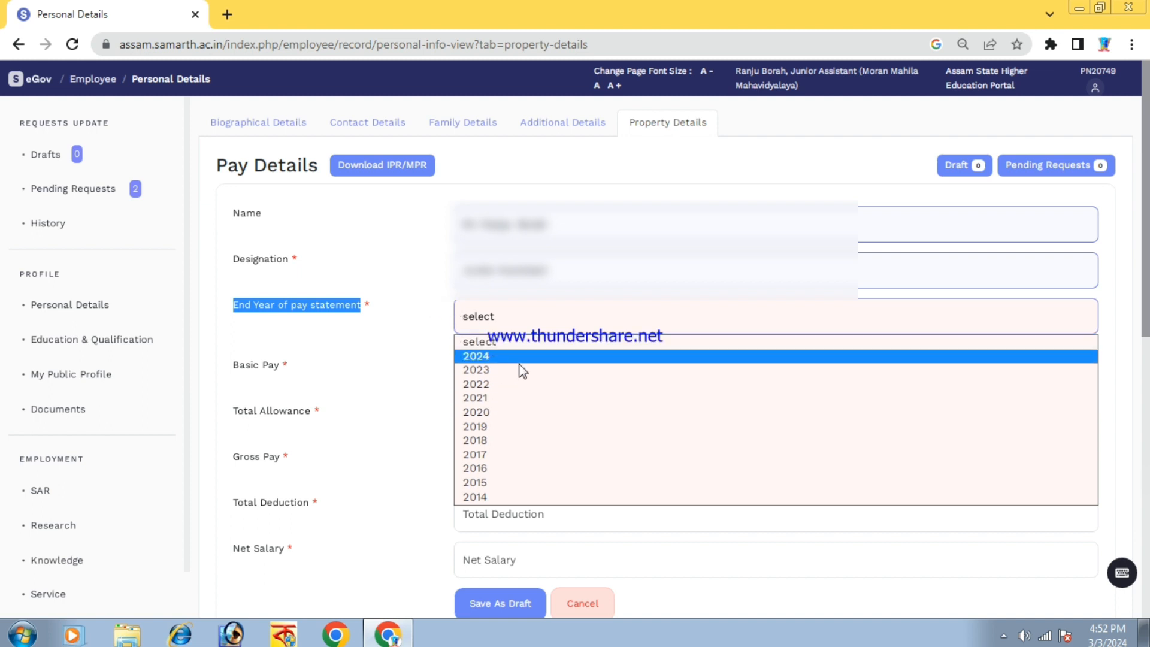
click(490, 499)
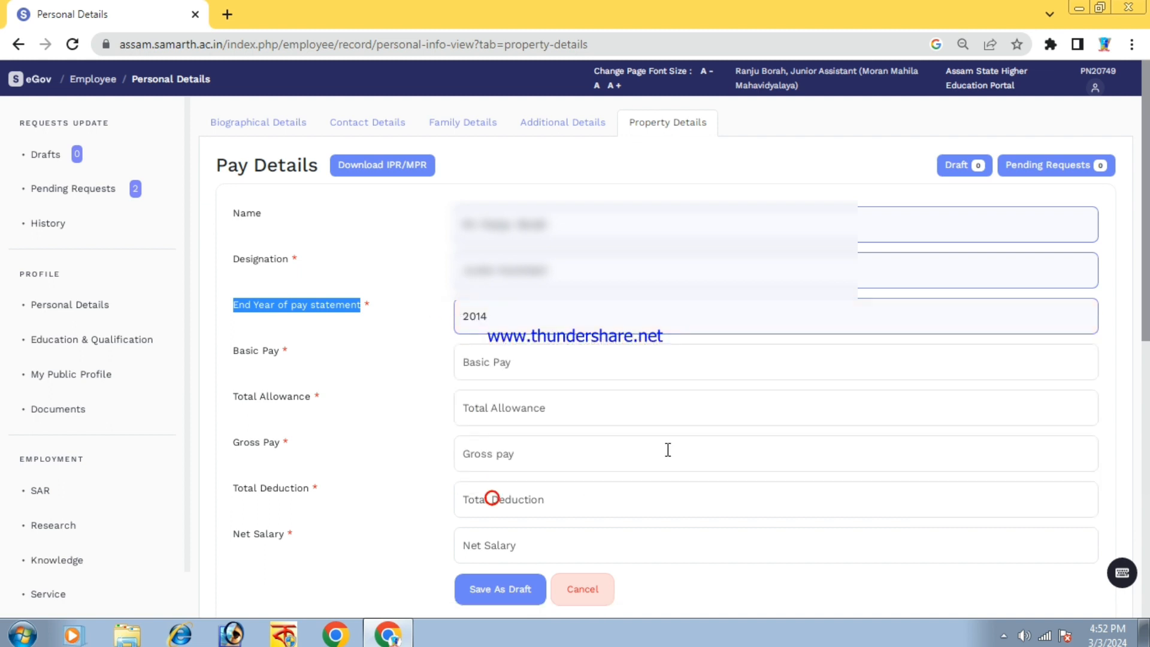
click(505, 320)
click(505, 319)
Step: Enter 25000 as the Basic Pay, 25000 as the Total Allowance and 50000 as the Gross Pay
click(493, 361)
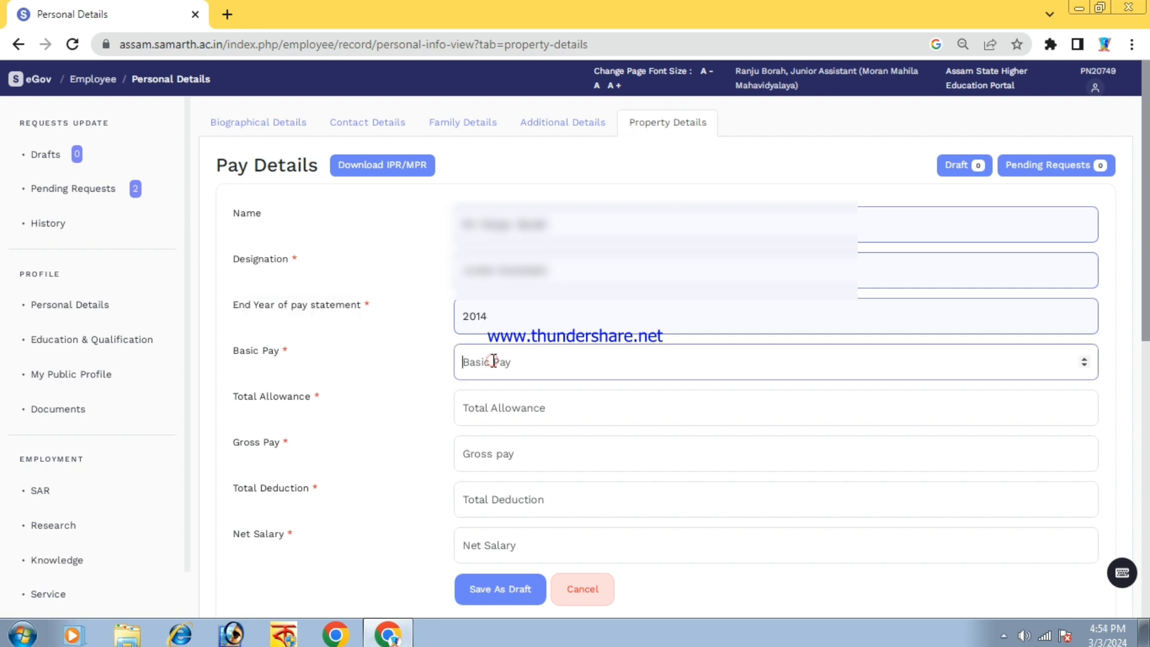
text(25000)
click(487, 407)
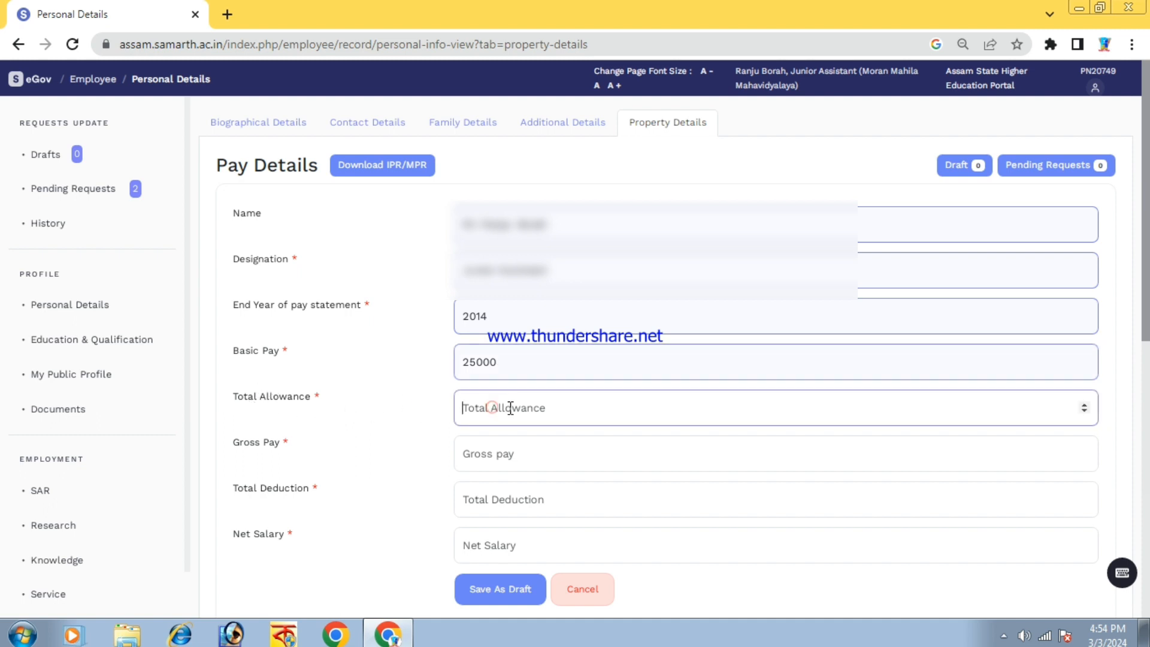
text(25000)
click(480, 455)
text(50000)
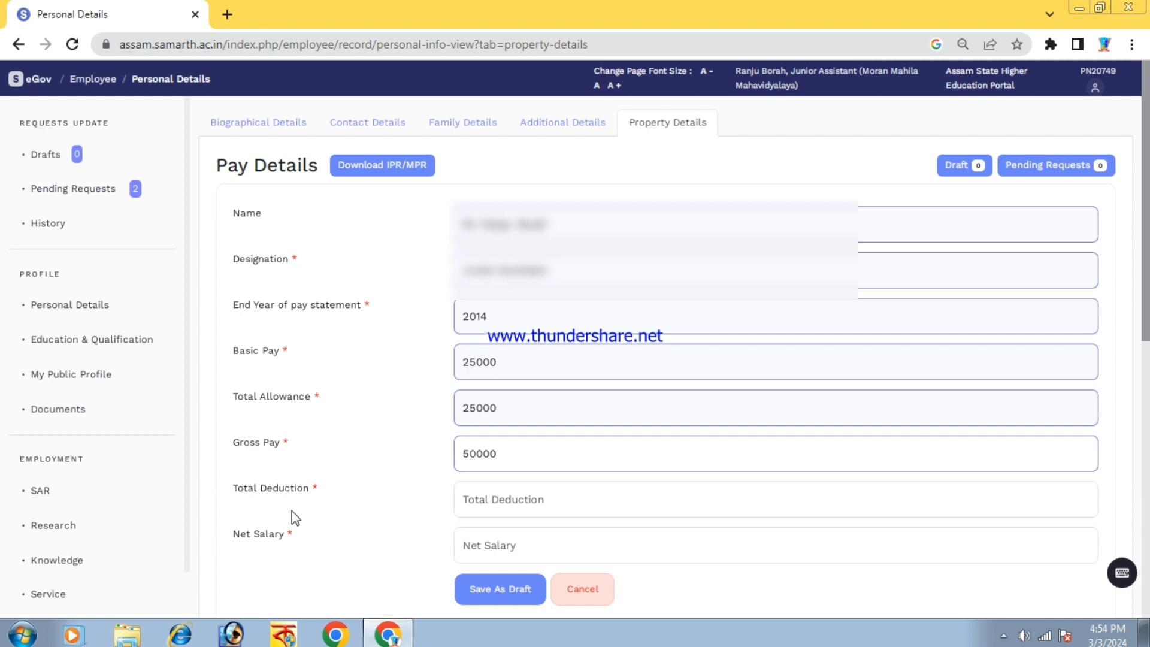
Step: Enter a Total Deduction of 10000 and a Net Salary of 40000
click(492, 497)
text(10000)
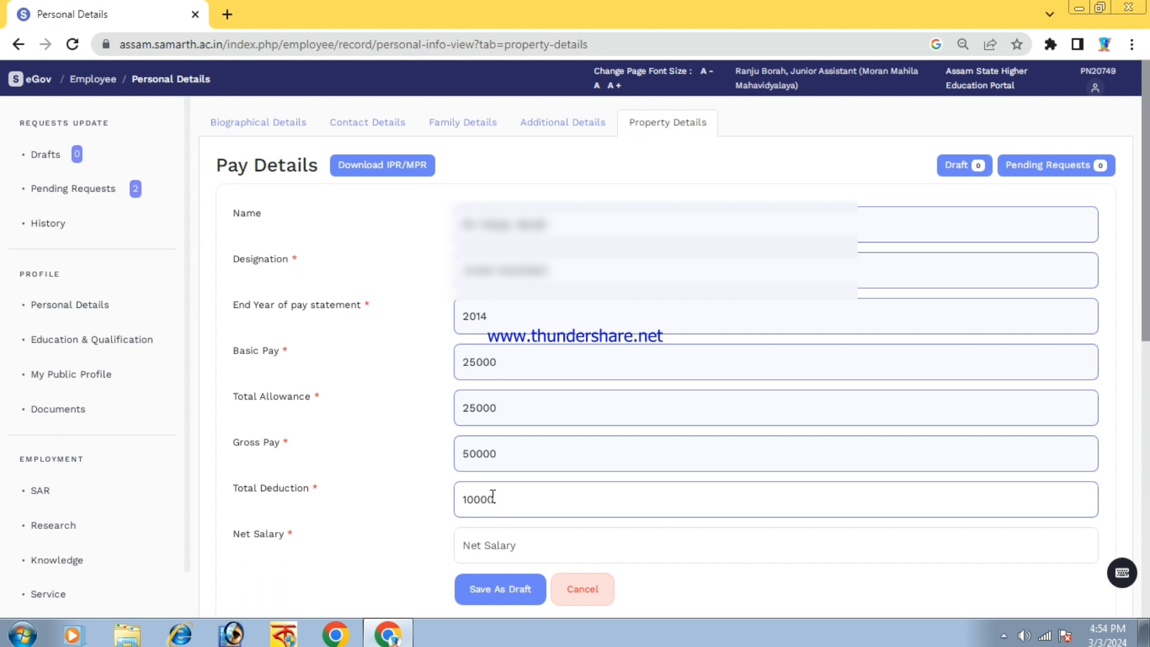
click(479, 545)
text(40000)
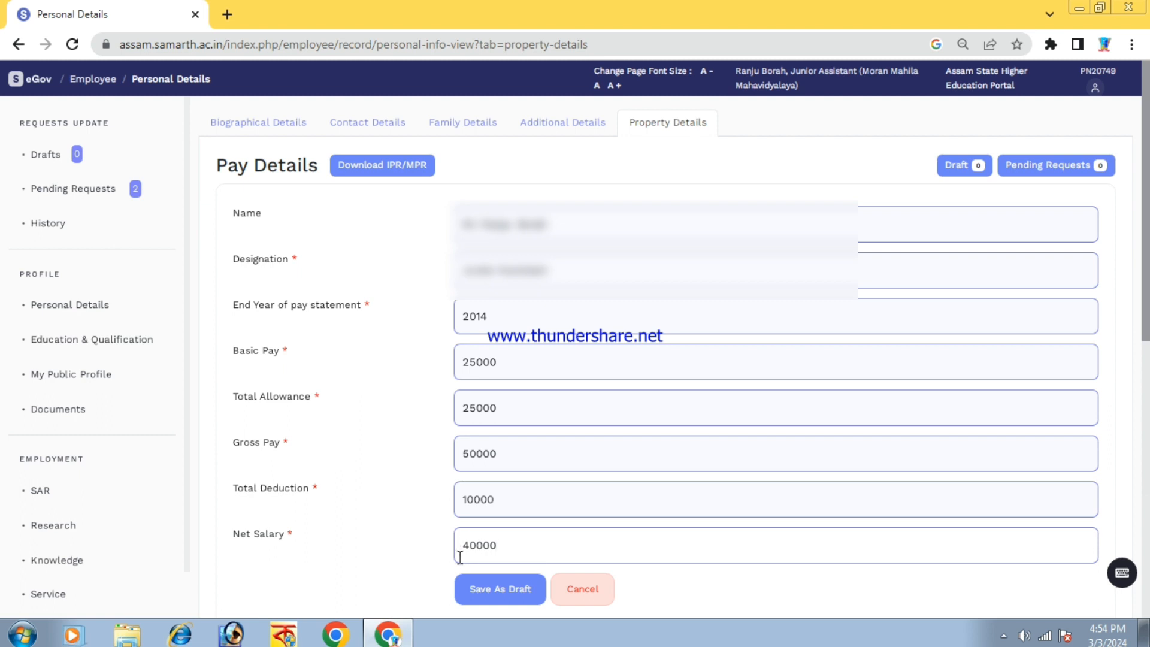
Step: Look through the years offered for the End Year of pay statement without changing the selection
drag(234, 305, 359, 312)
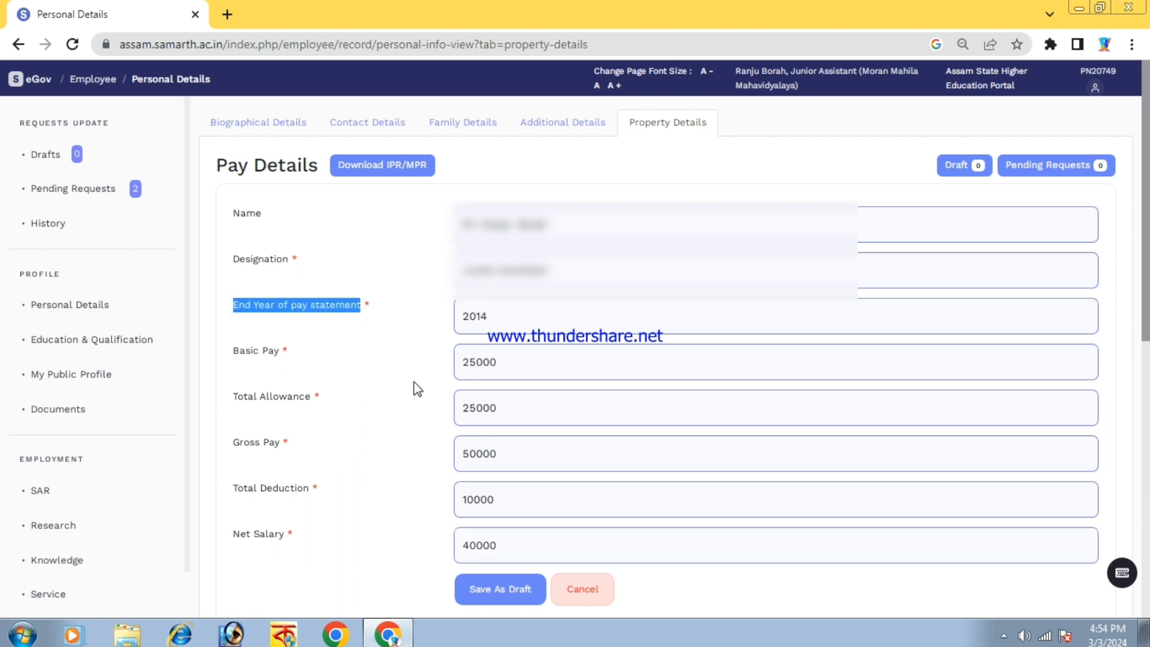
click(497, 592)
click(522, 318)
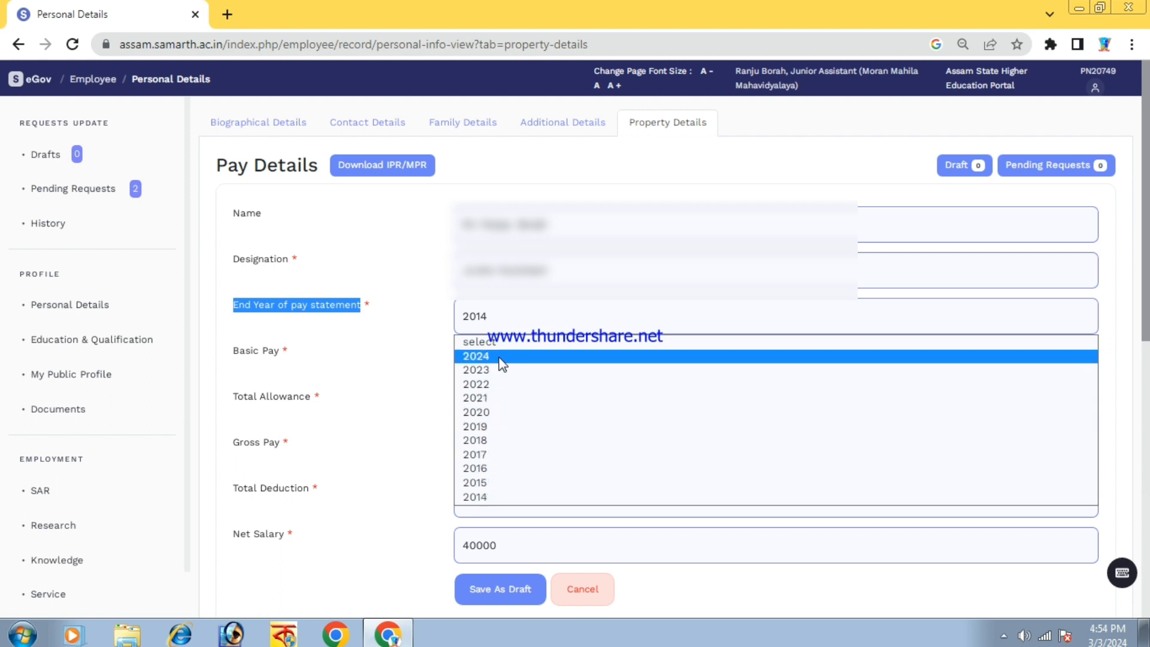
click(547, 316)
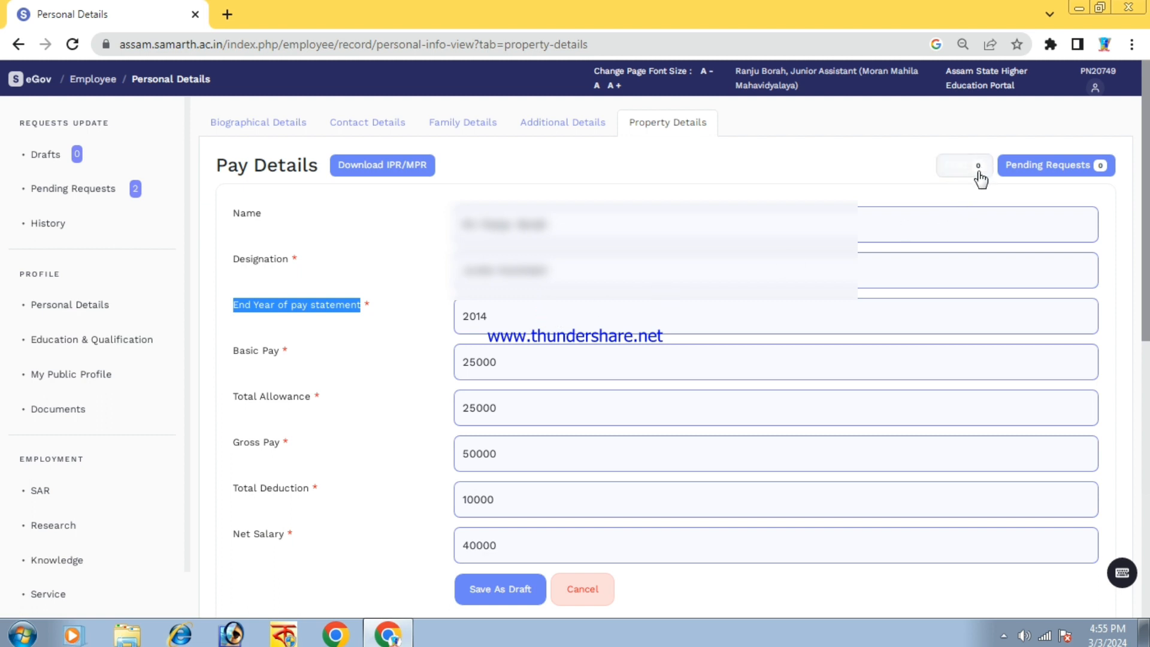
click(502, 316)
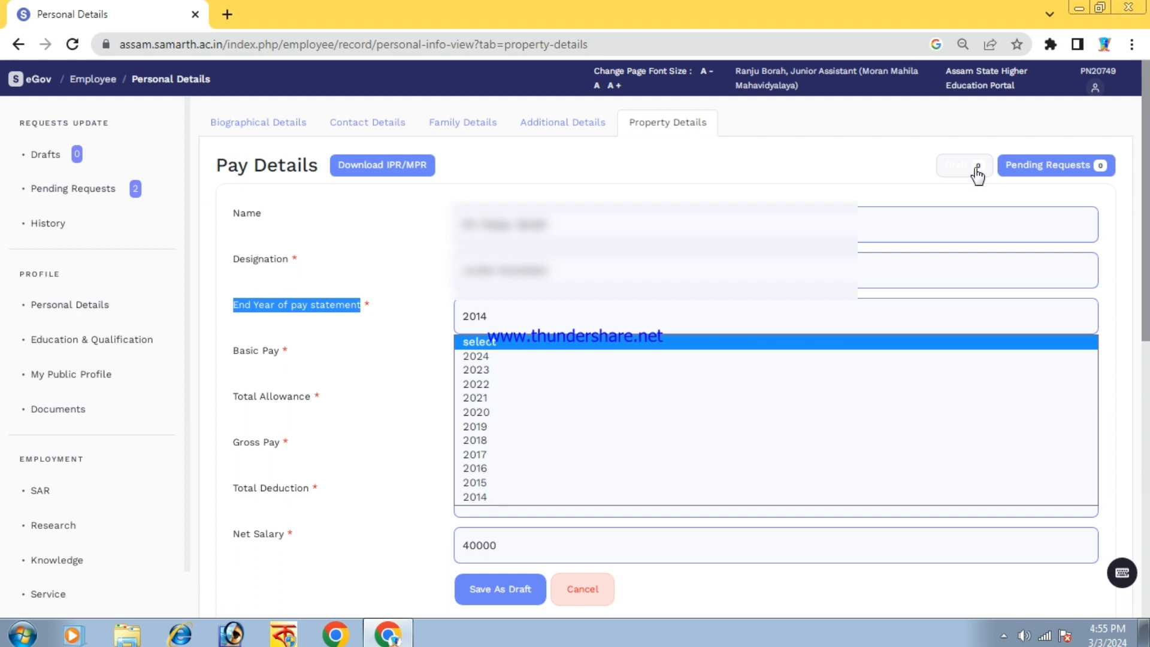
click(829, 161)
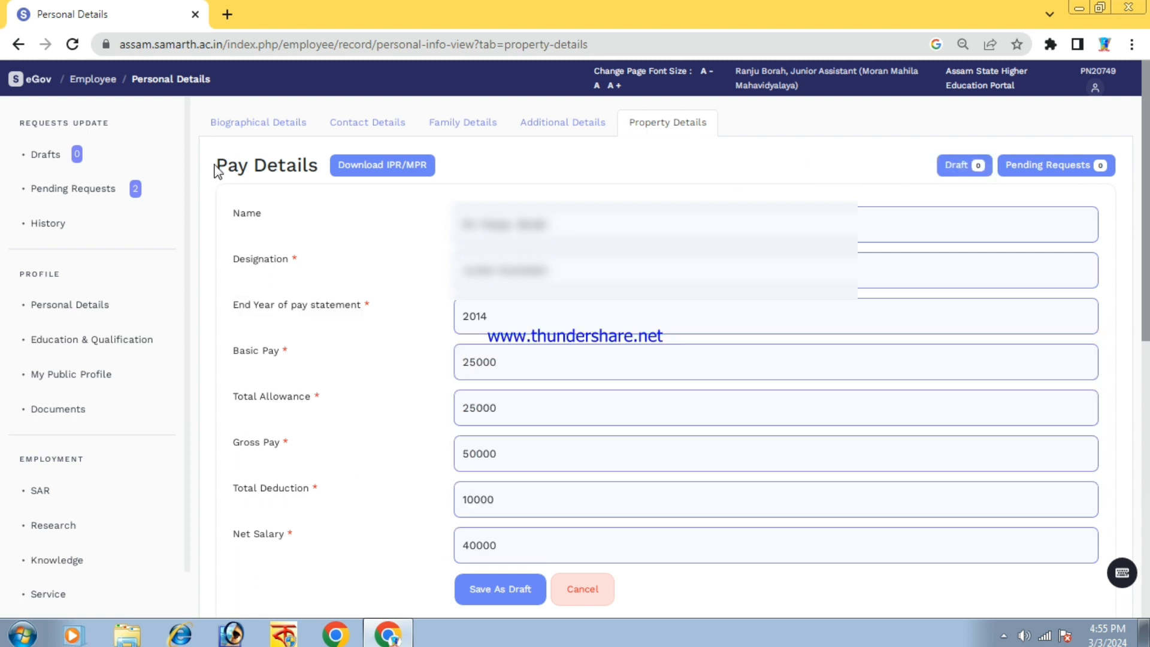
Step: Go to the Movable Property Details section and open the form for adding a new movable property
drag(210, 164, 321, 172)
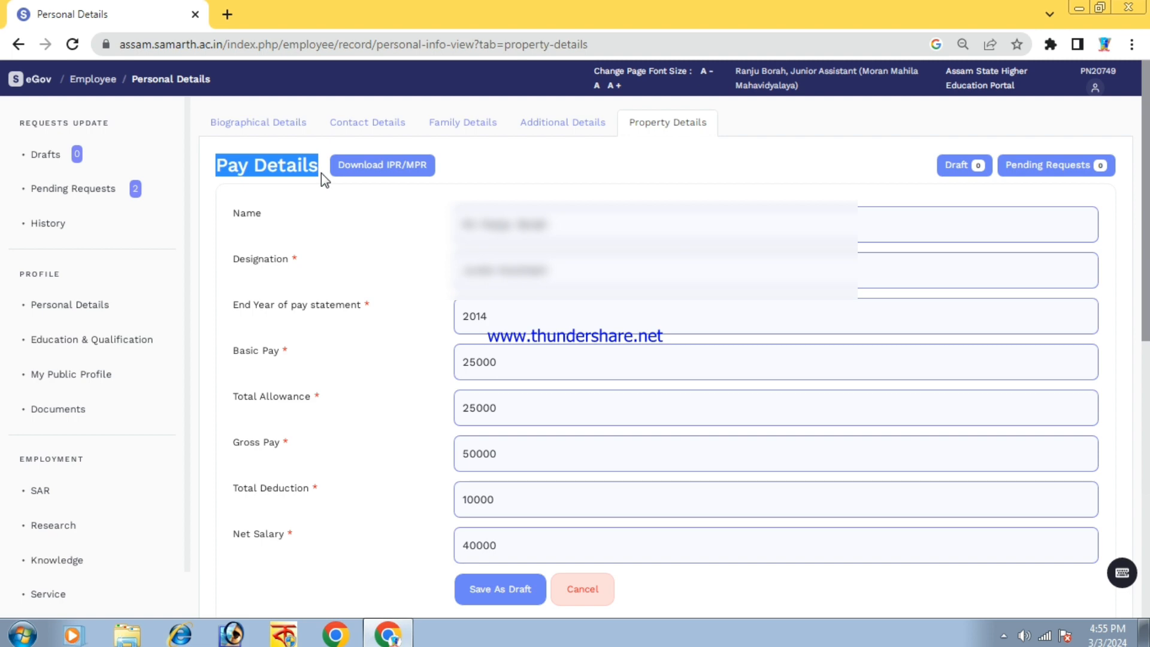
scroll(473, 384, down, 4)
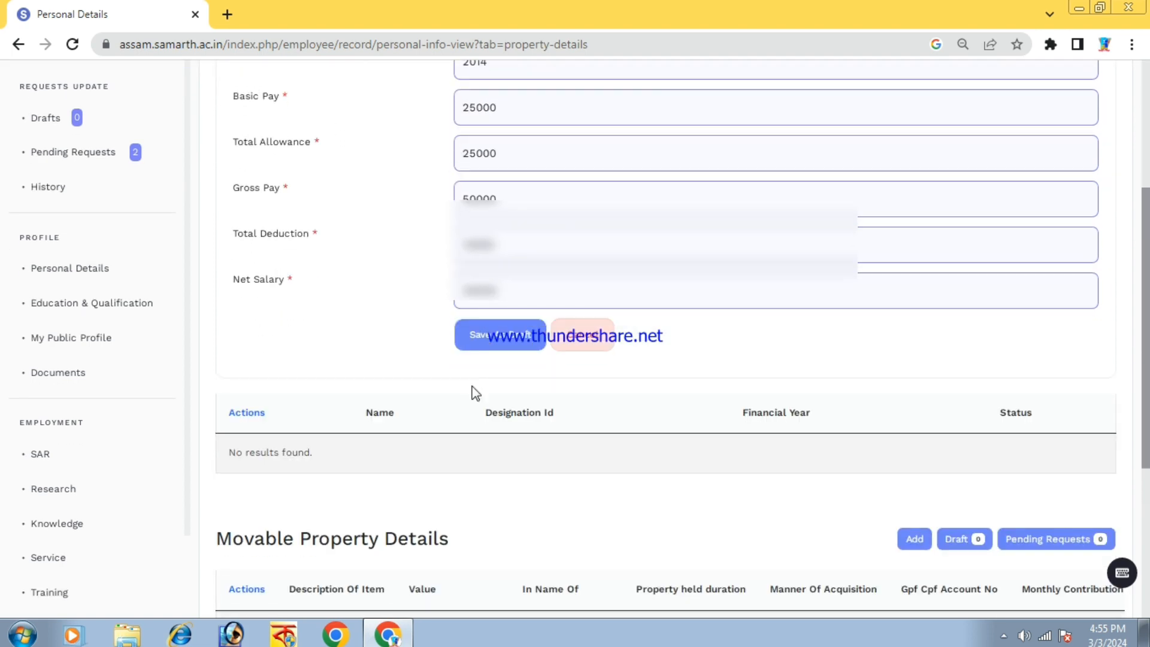
scroll(472, 386, down, 5)
drag(220, 246, 465, 254)
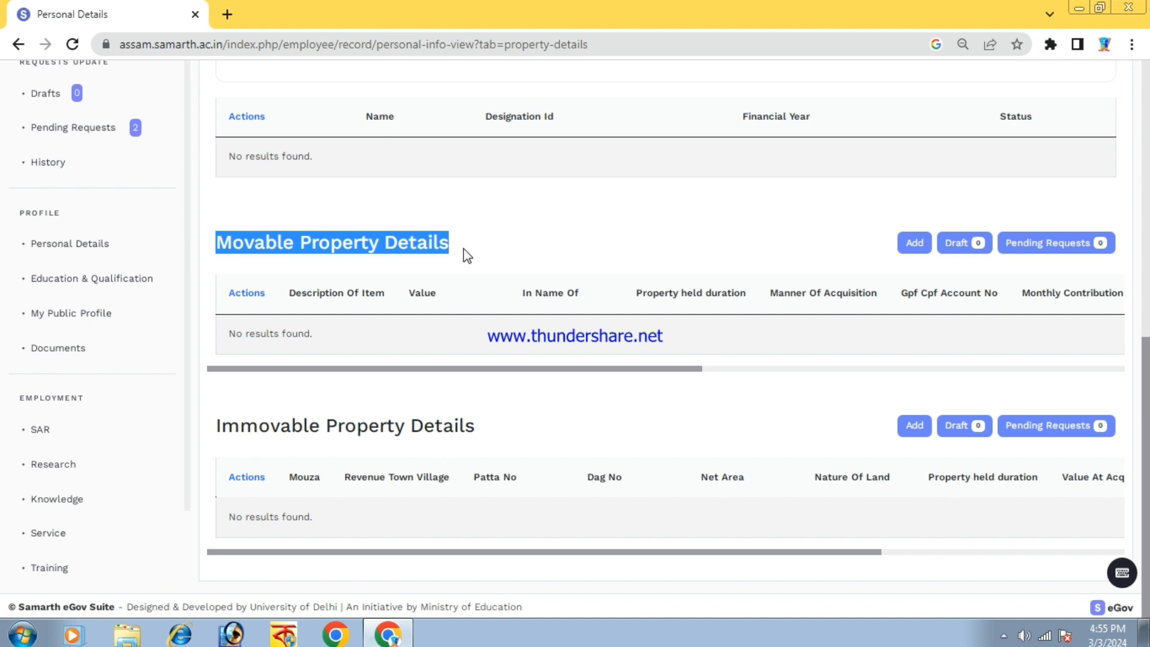
click(913, 240)
scroll(676, 294, down, 1)
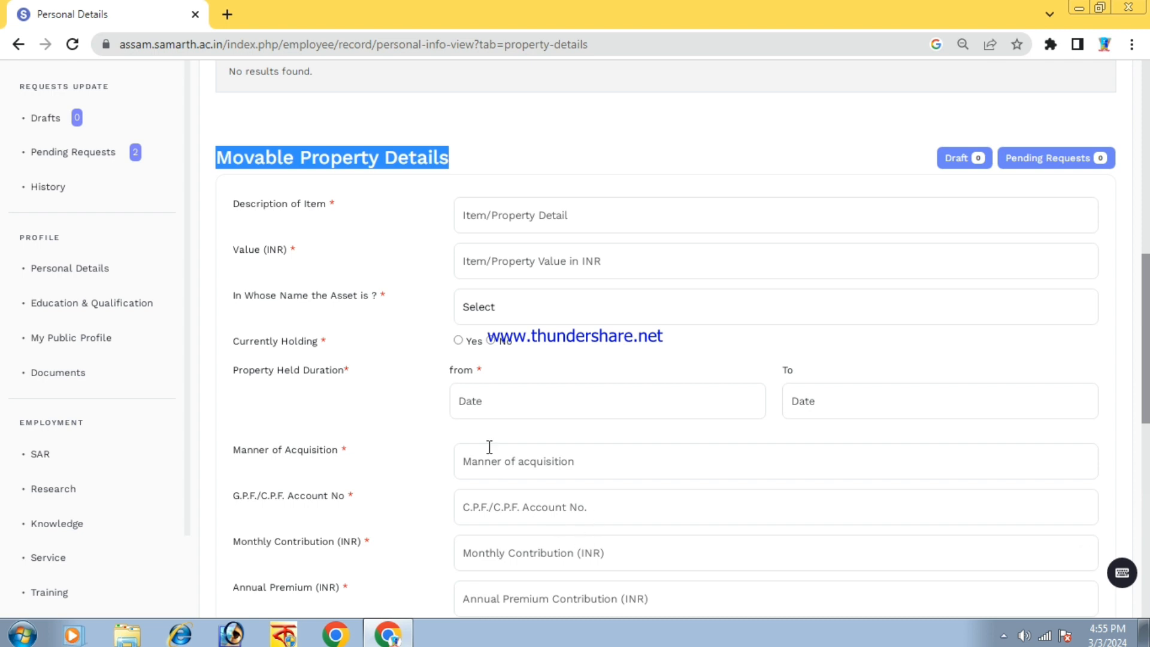
Step: Describe the movable item as Car (Baleno) and set its value to 1000000 INR
click(513, 222)
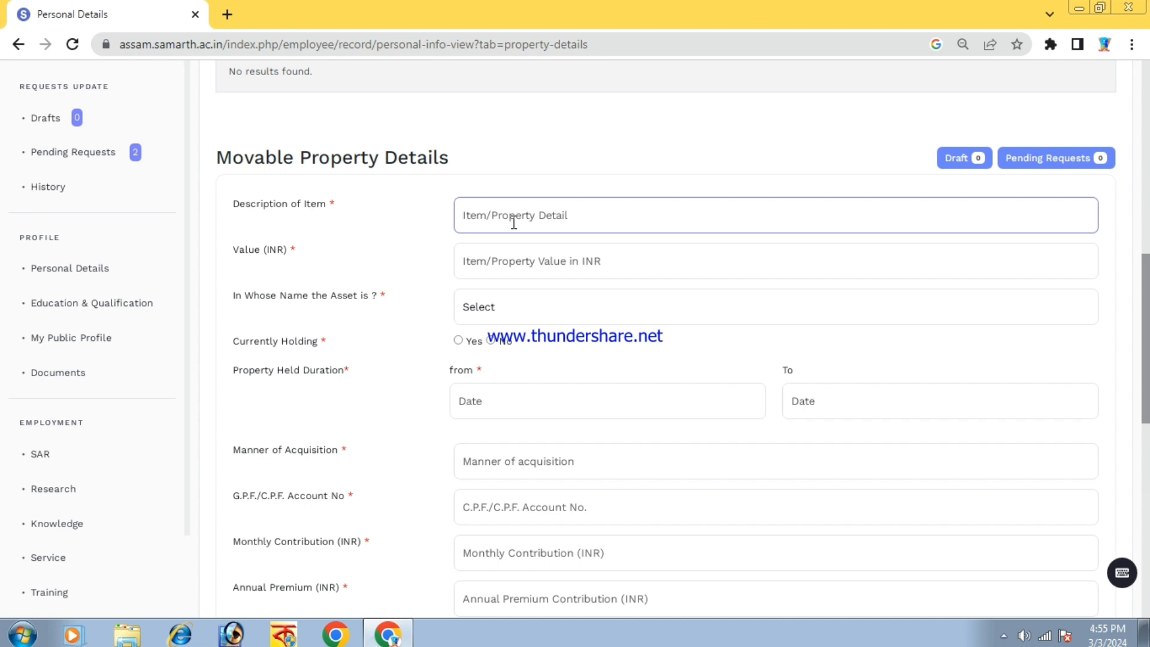
text(Car B)
text(ike)
key(BackSpace)
key(BackSpace)
key(BackSpace)
key(BackSpace)
text(())
key(Left)
text(Balen)
text(d)
key(BackSpace)
text(d)
click(594, 257)
text(100000)
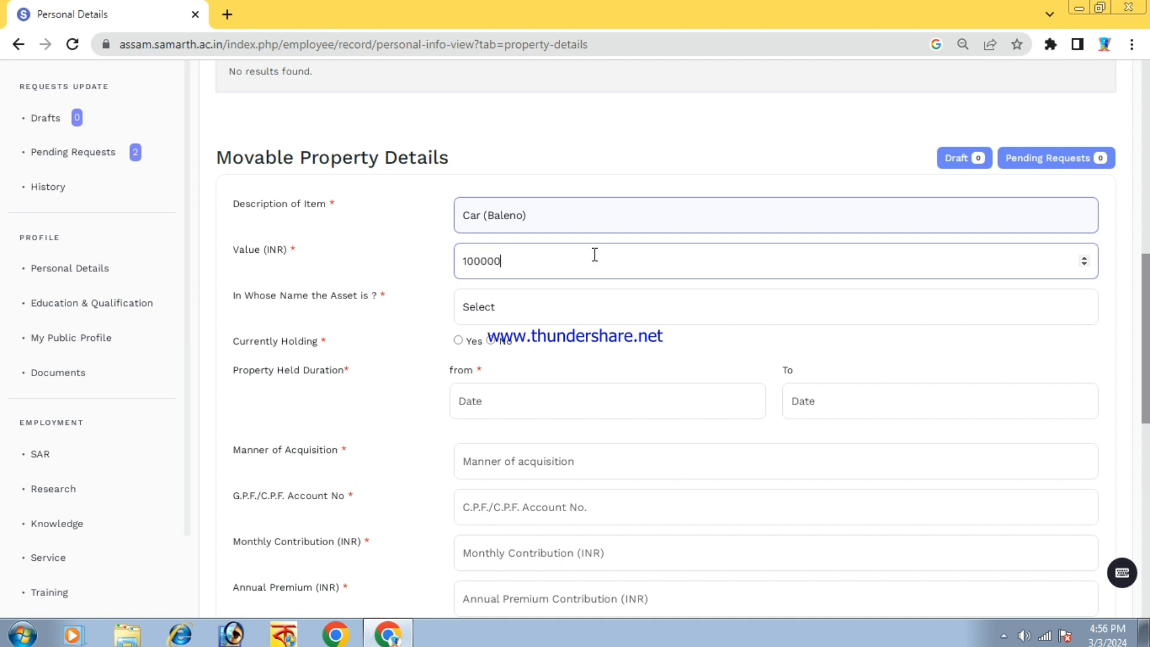
text(0)
Step: Record the asset as being in the name of Self and mark it as currently held
click(478, 312)
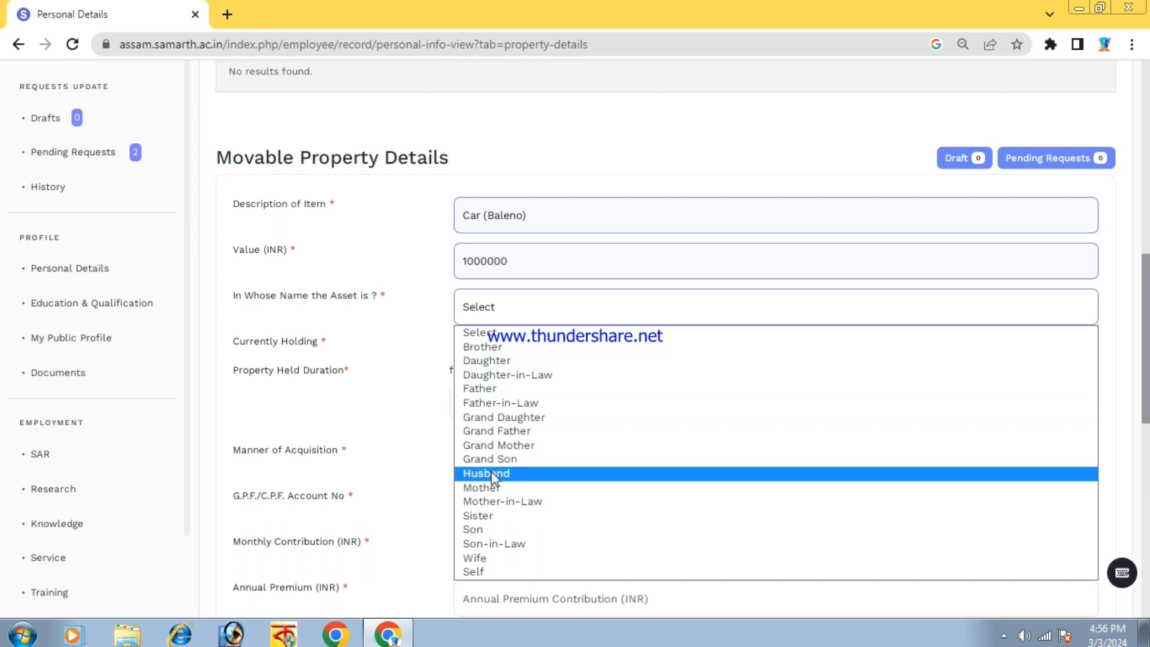
click(483, 574)
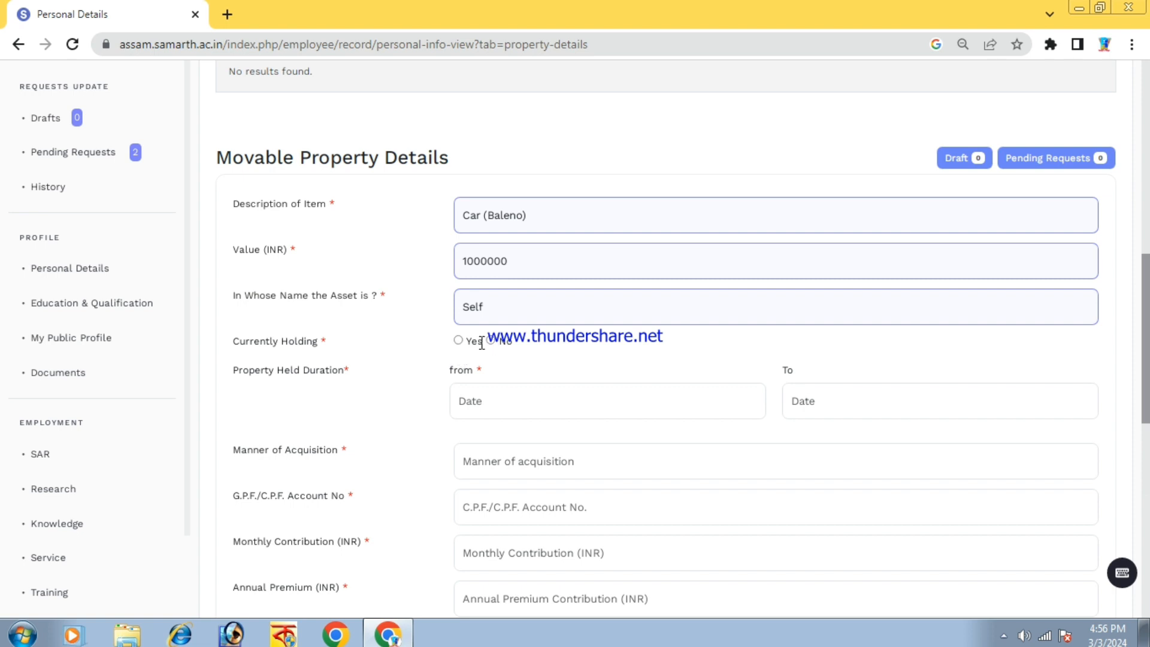
click(459, 339)
Step: Set the Property Held Duration from 2014-04-01 to 2024-03-03
scroll(479, 367, down, 3)
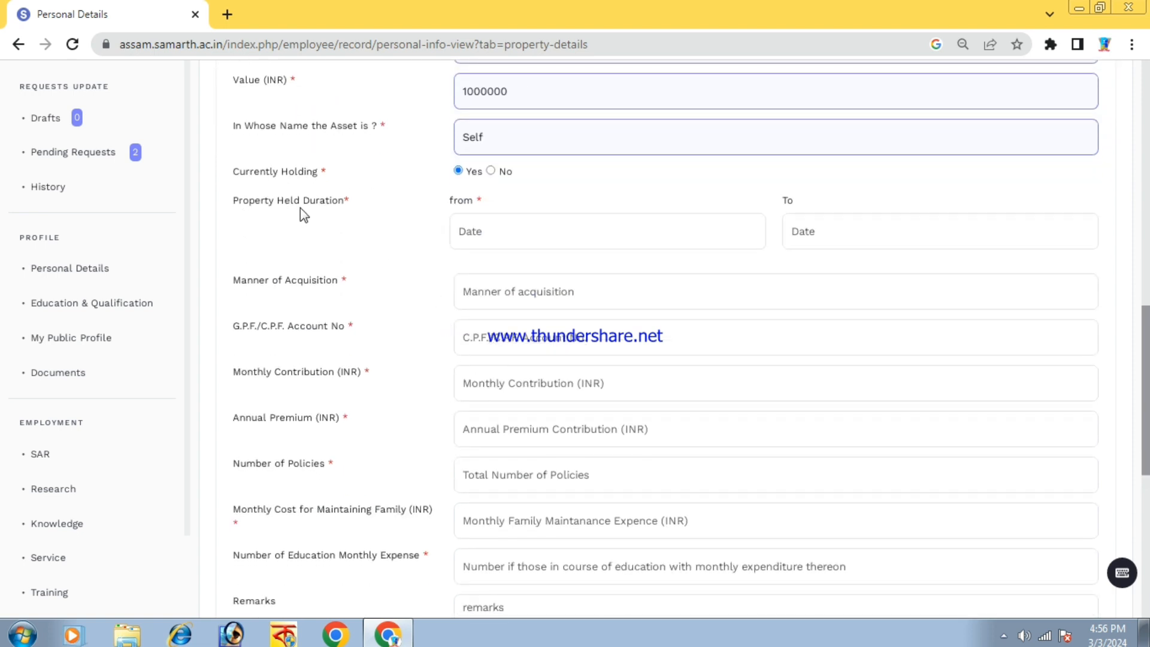
click(481, 223)
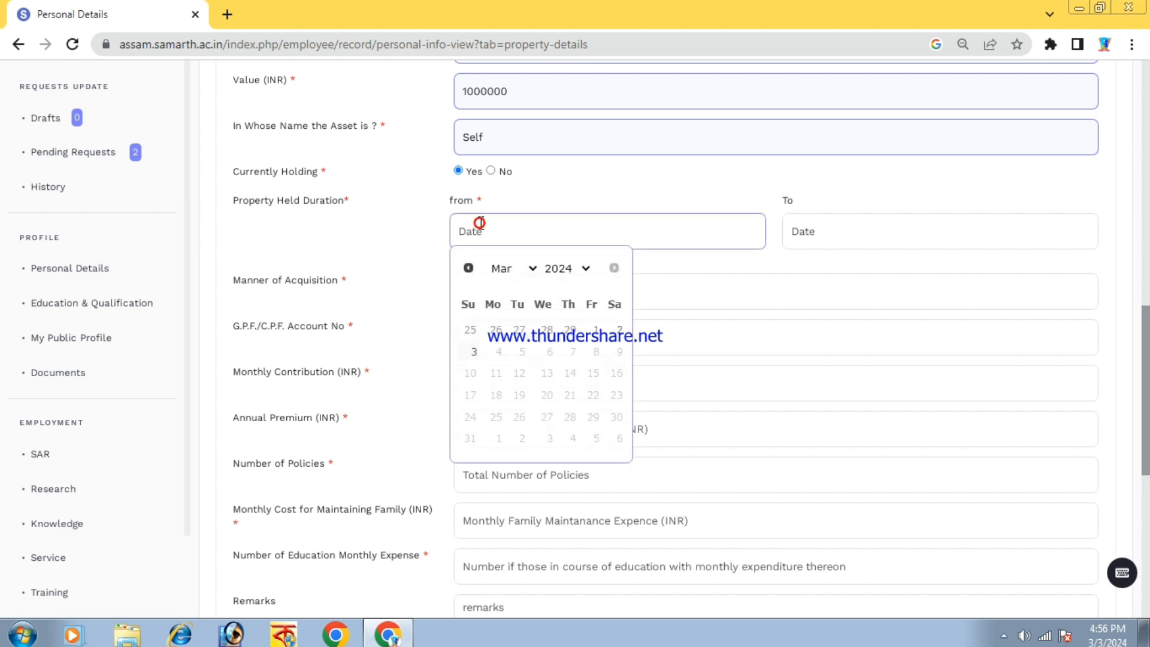
click(586, 269)
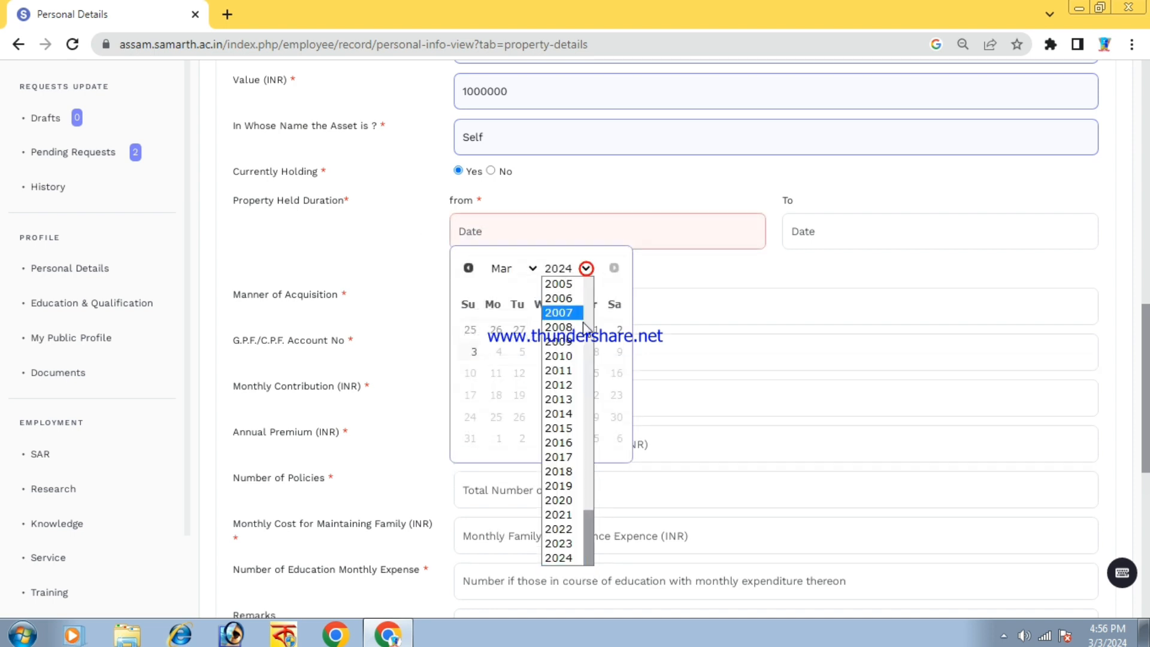
click(566, 413)
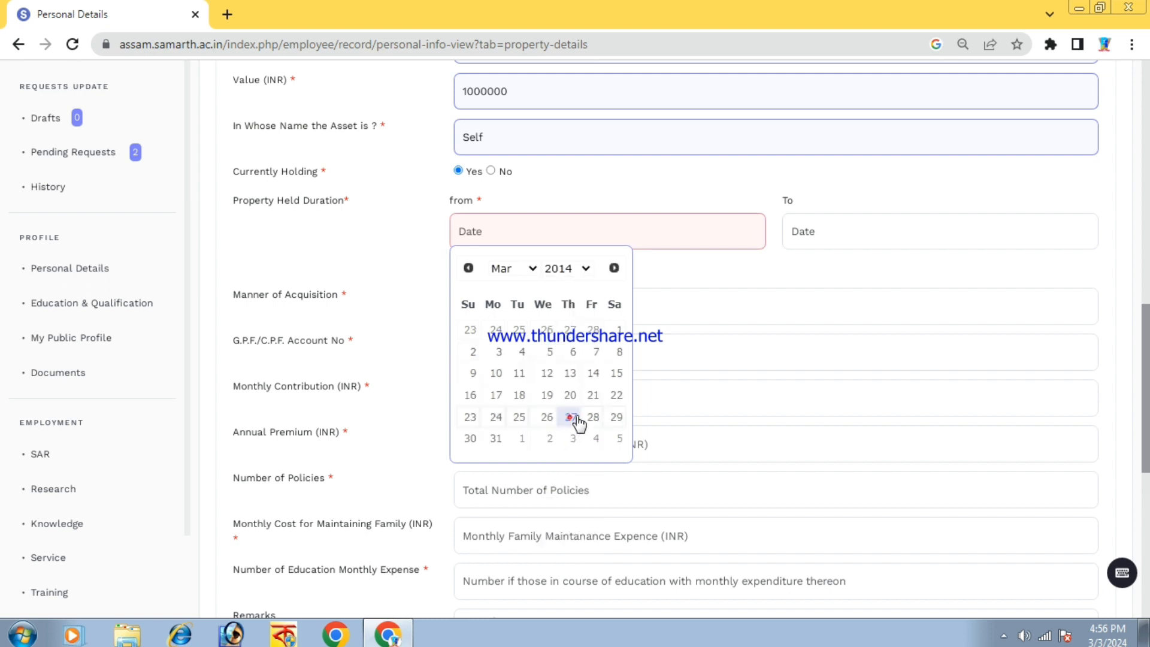
click(532, 269)
click(503, 327)
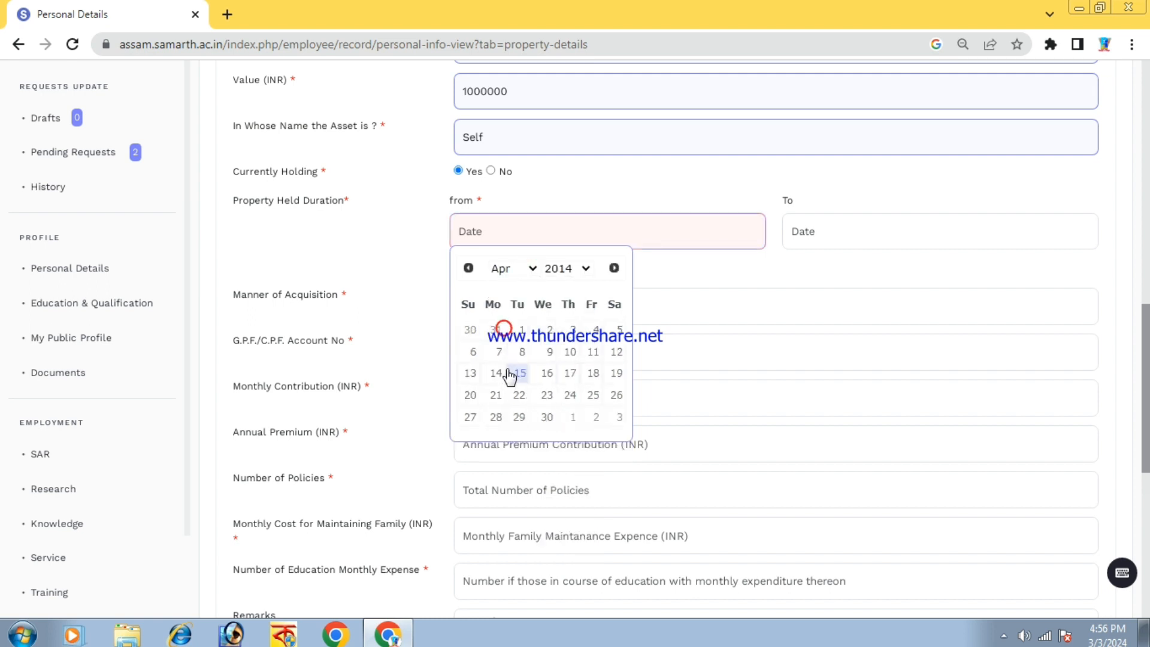
click(522, 330)
click(818, 237)
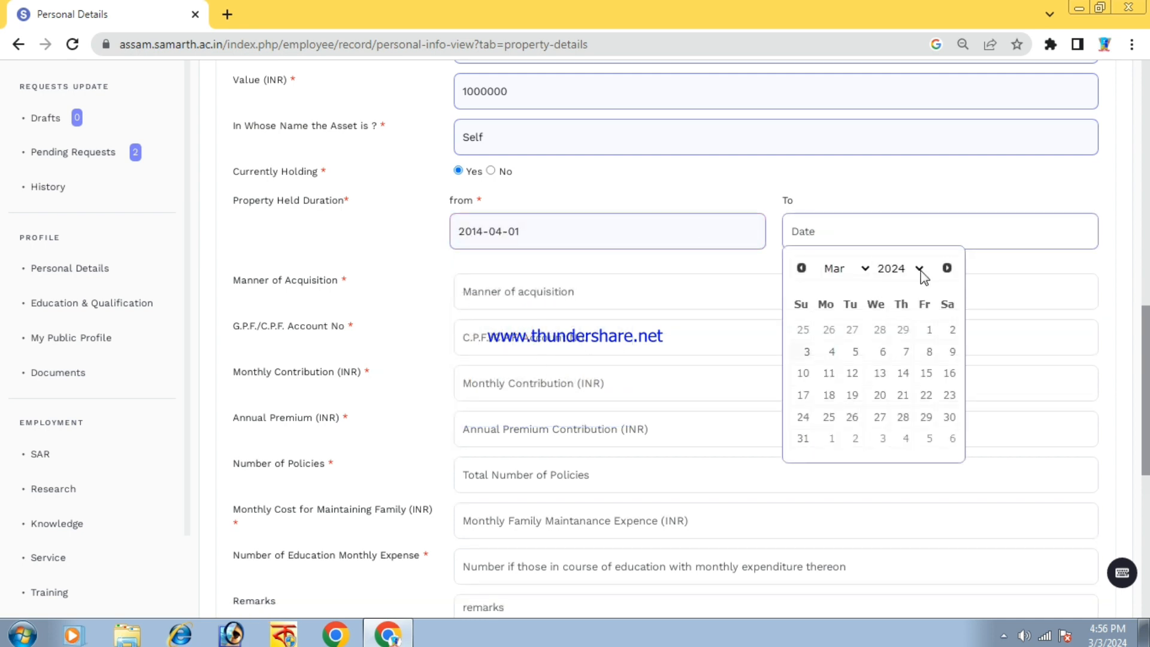
click(808, 352)
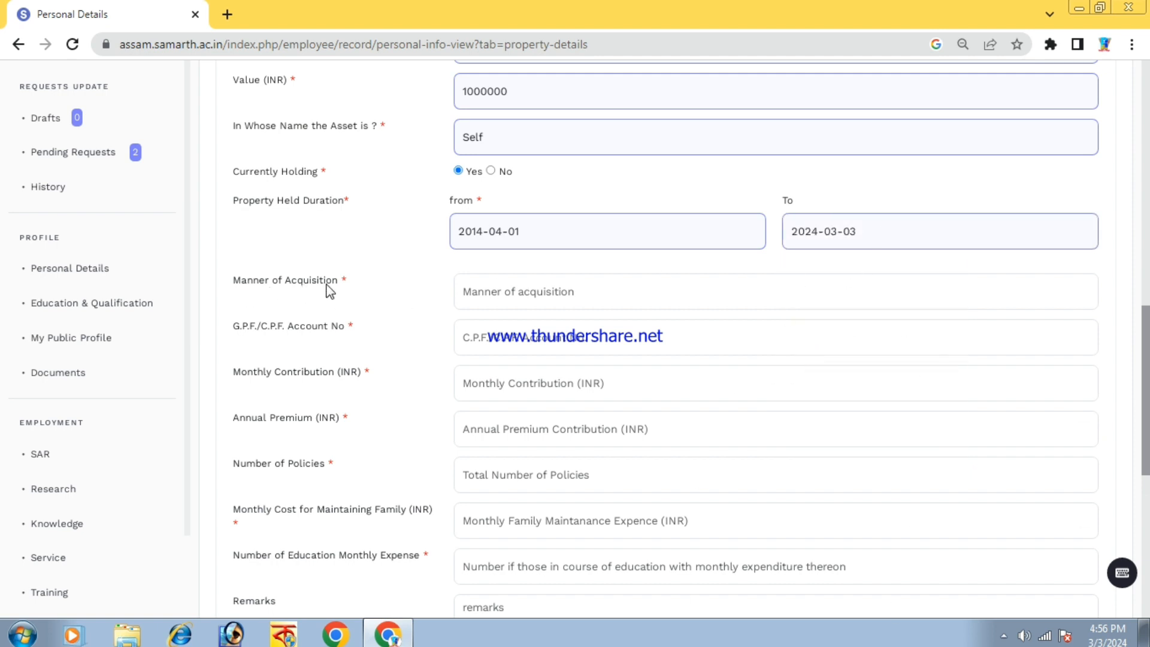
Step: Enter Salary as the Manner of Acquisition and NPS as the G.P.F./C.P.F. account entry
click(514, 304)
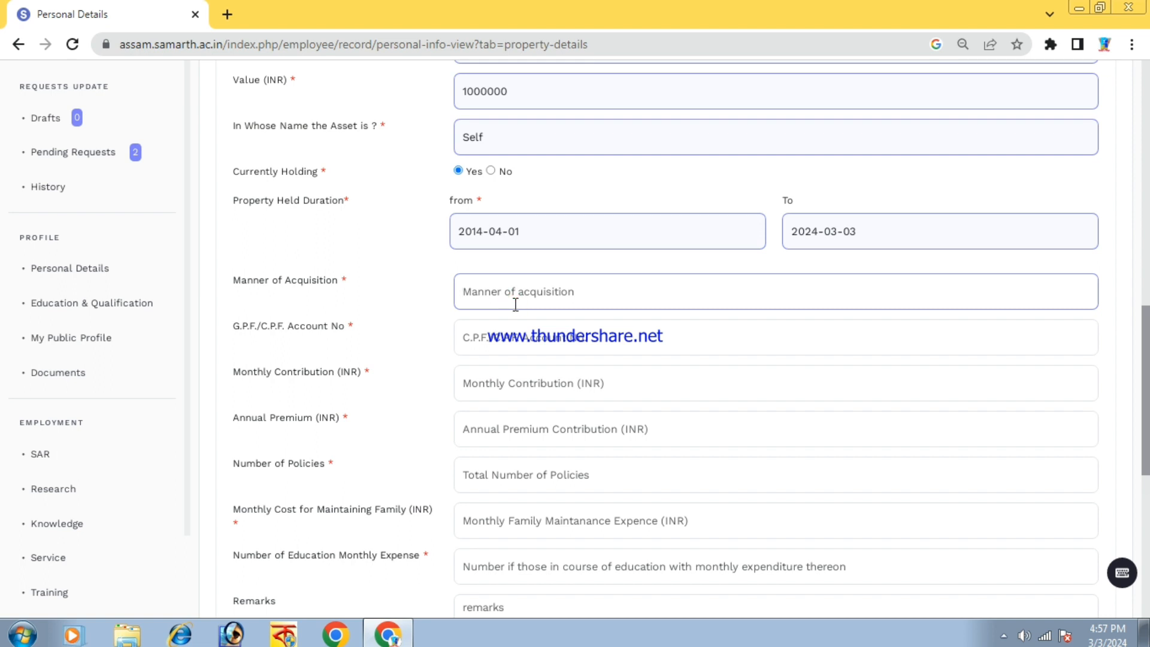
text(Salary)
click(473, 337)
text(NPS)
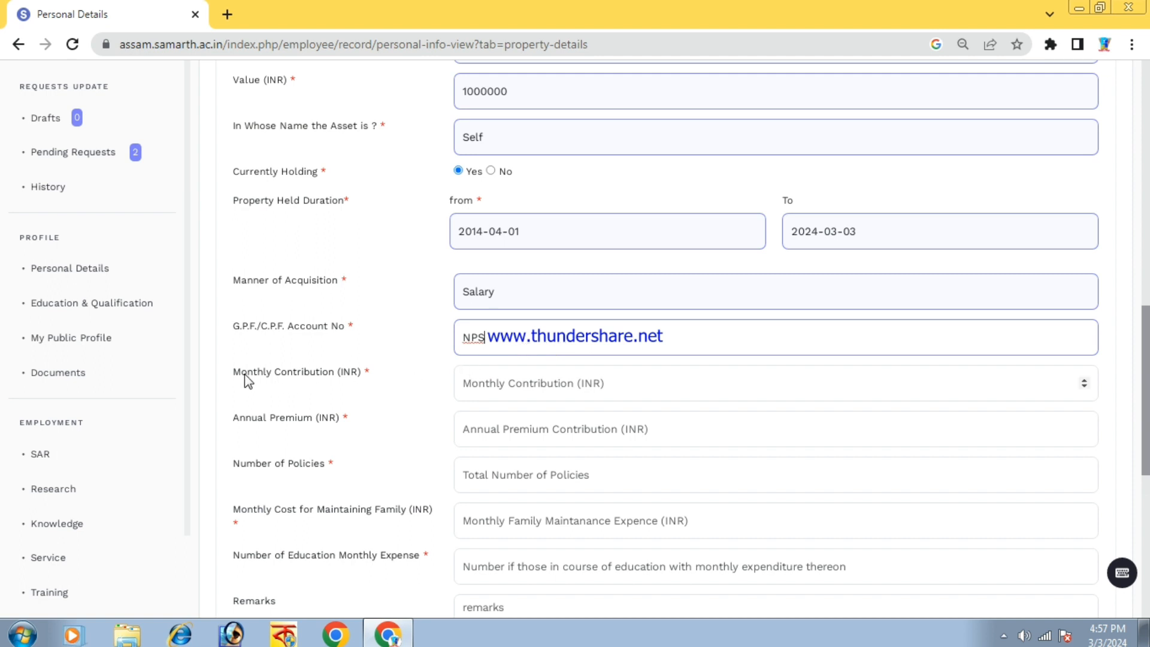
Step: Set the Monthly Contribution for the movable property to 20000 INR
drag(235, 374, 394, 375)
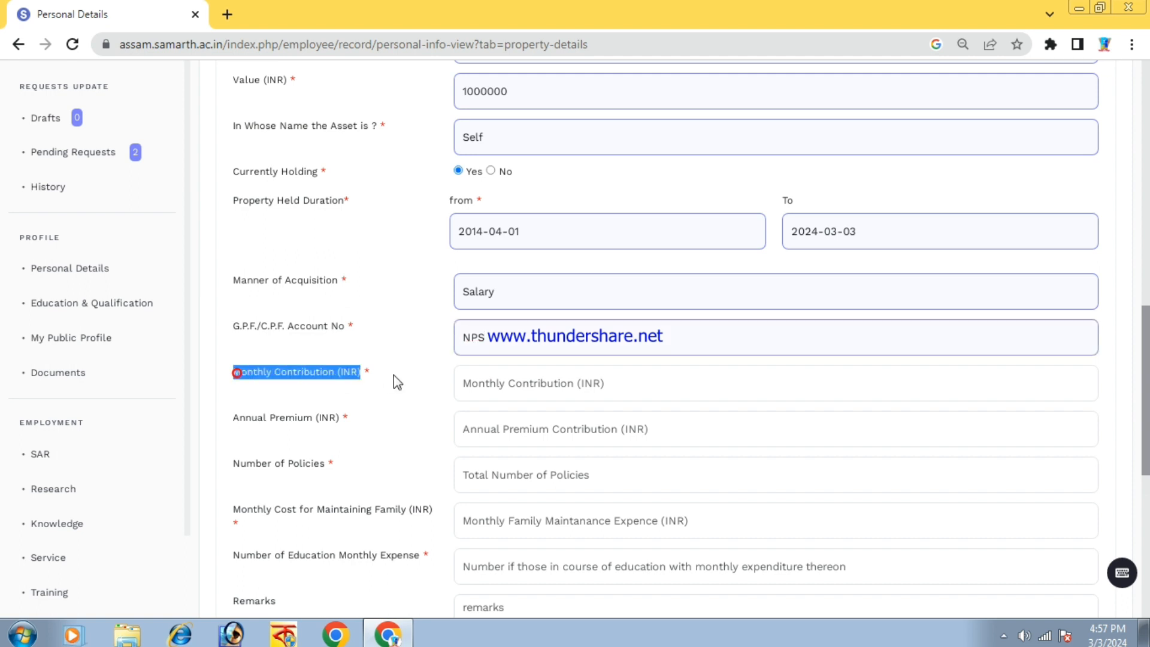
click(510, 386)
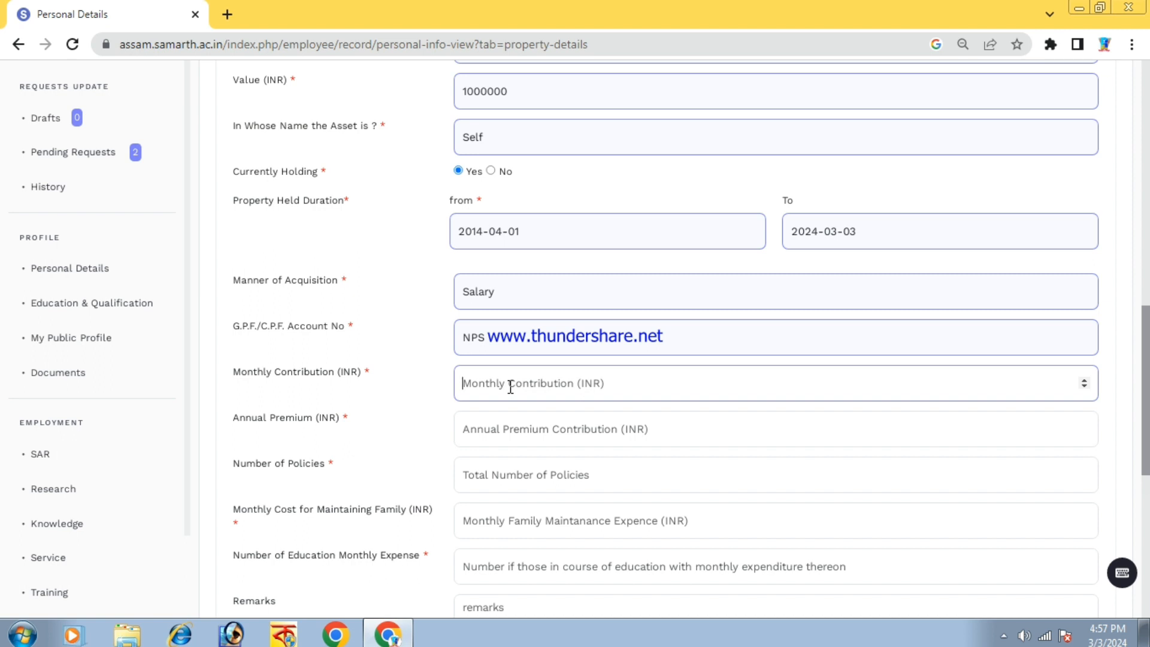
text(25000)
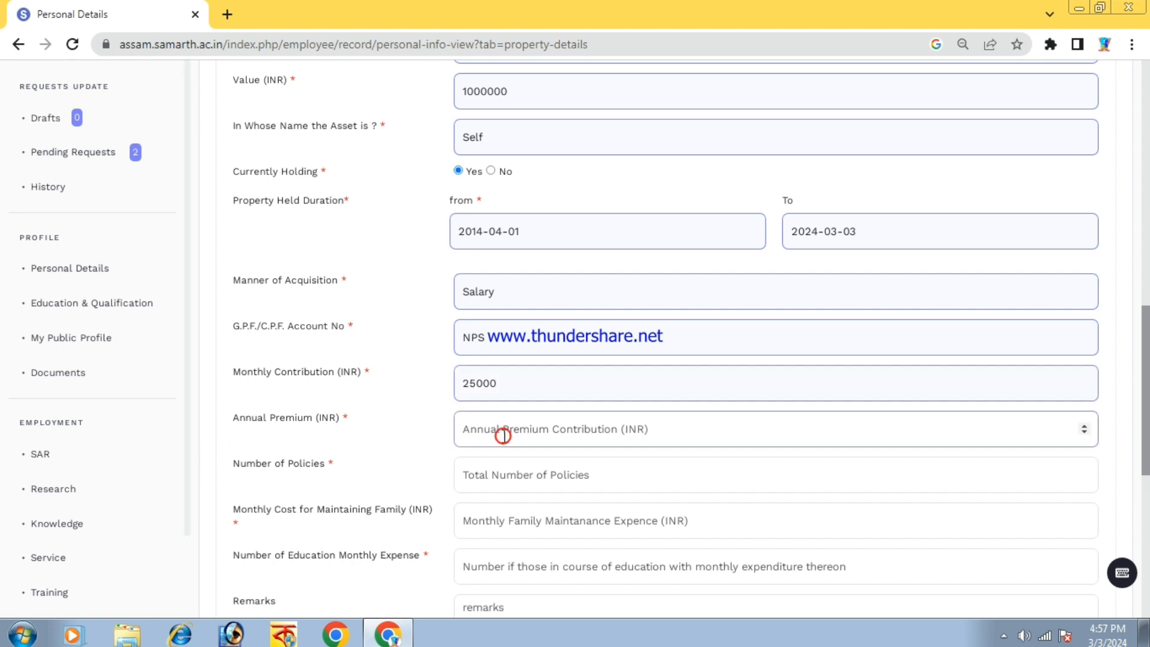
drag(471, 382, 476, 382)
text(0)
Step: Set the Annual Premium to 400000 INR and the Number of Policies to 2
click(463, 429)
text(40)
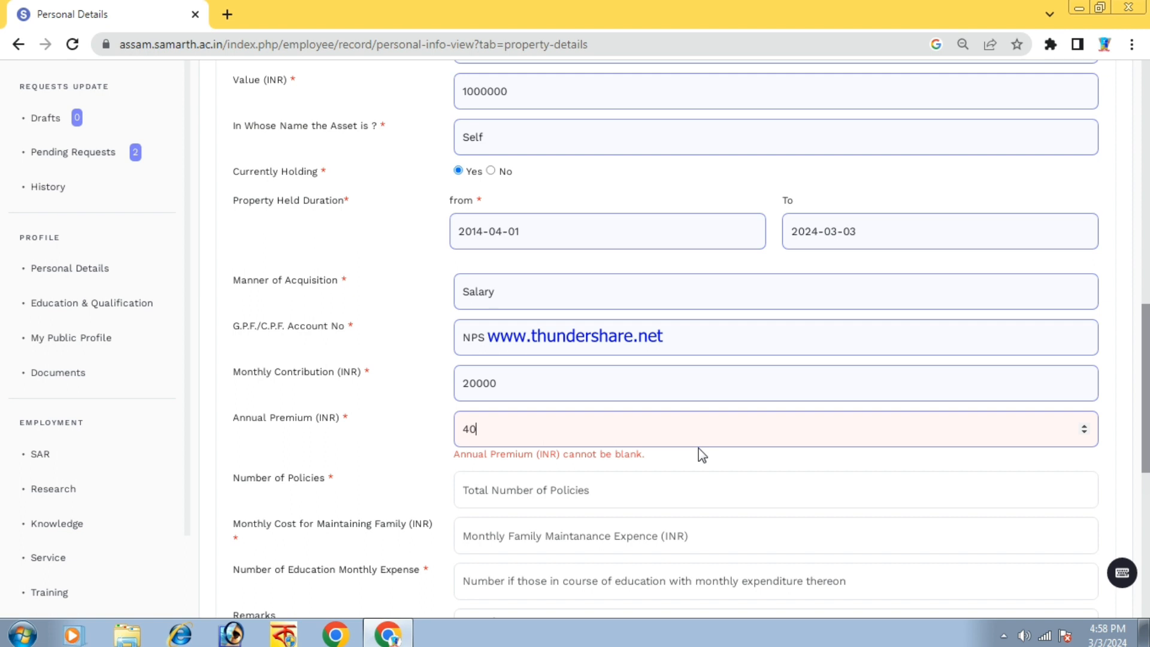
text(0000)
click(466, 490)
scroll(639, 544, down, 2)
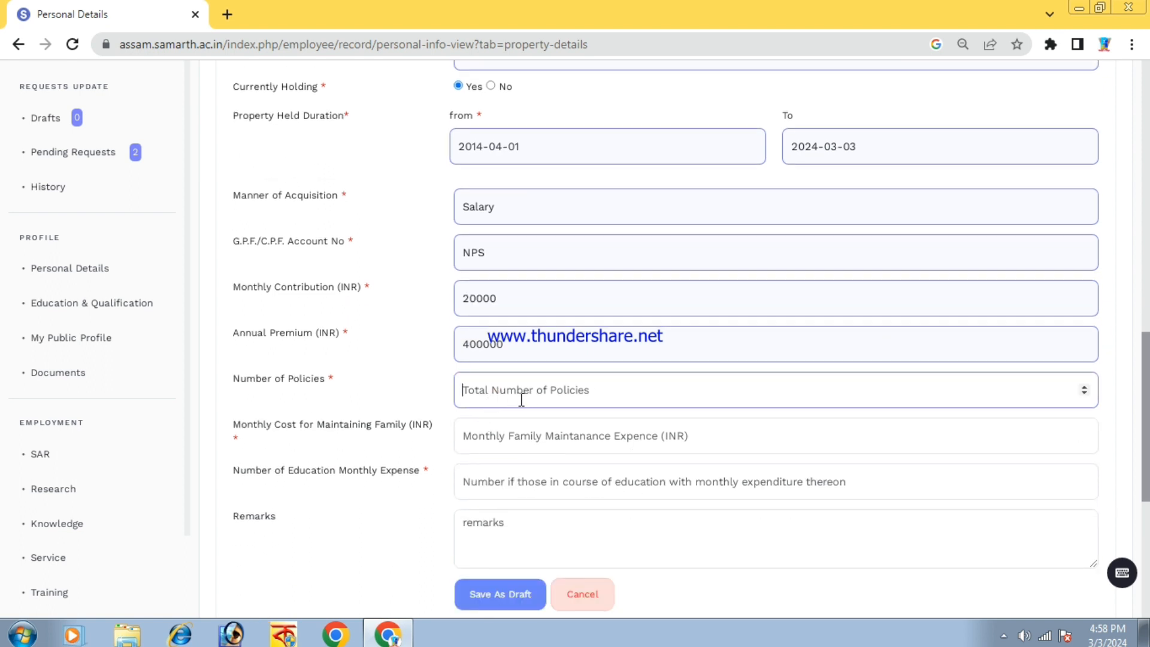
text(1)
key(BackSpace)
text(2)
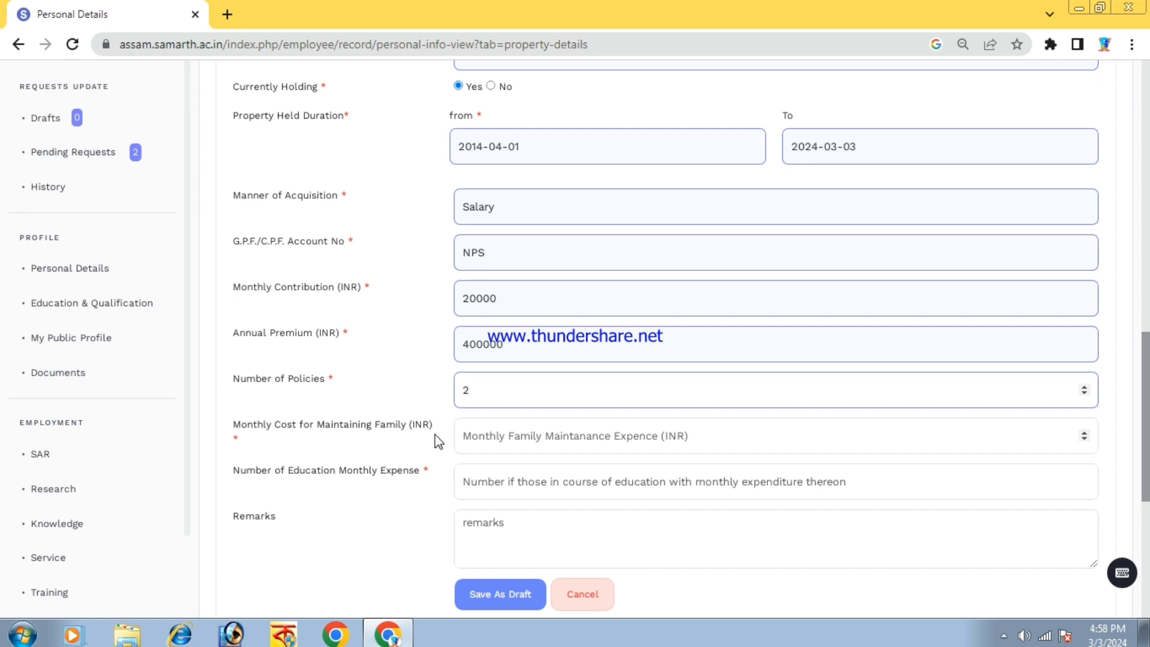
Step: Set both the Monthly Cost for Maintaining Family and the Number of Education Monthly Expense to 10000
click(486, 439)
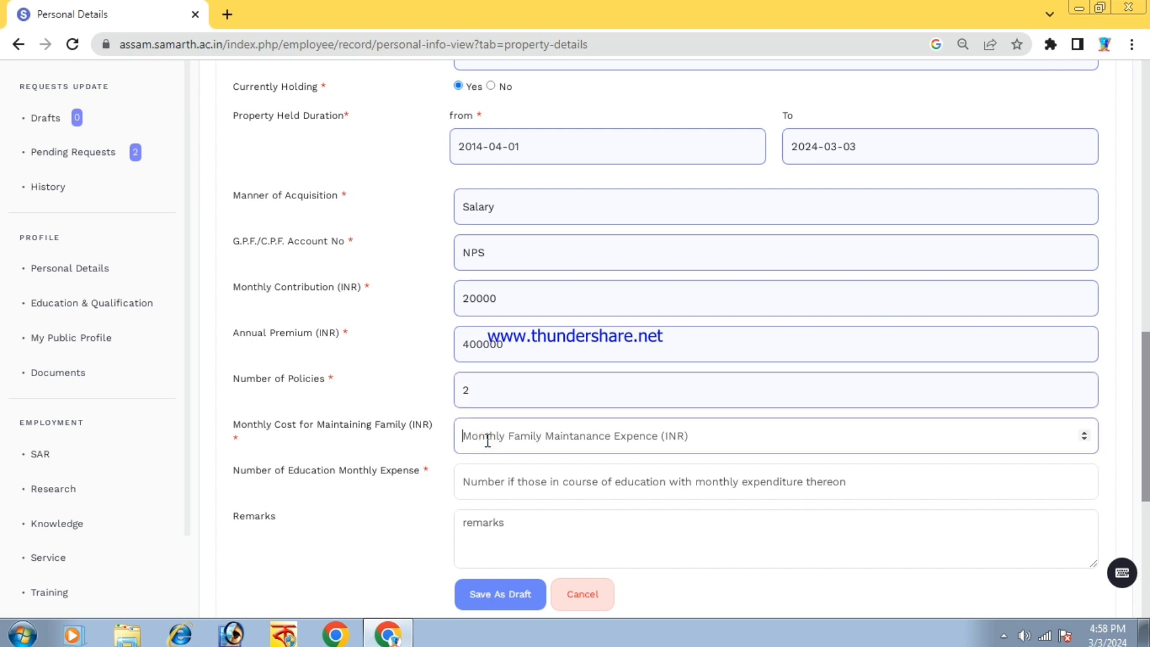
text(100)
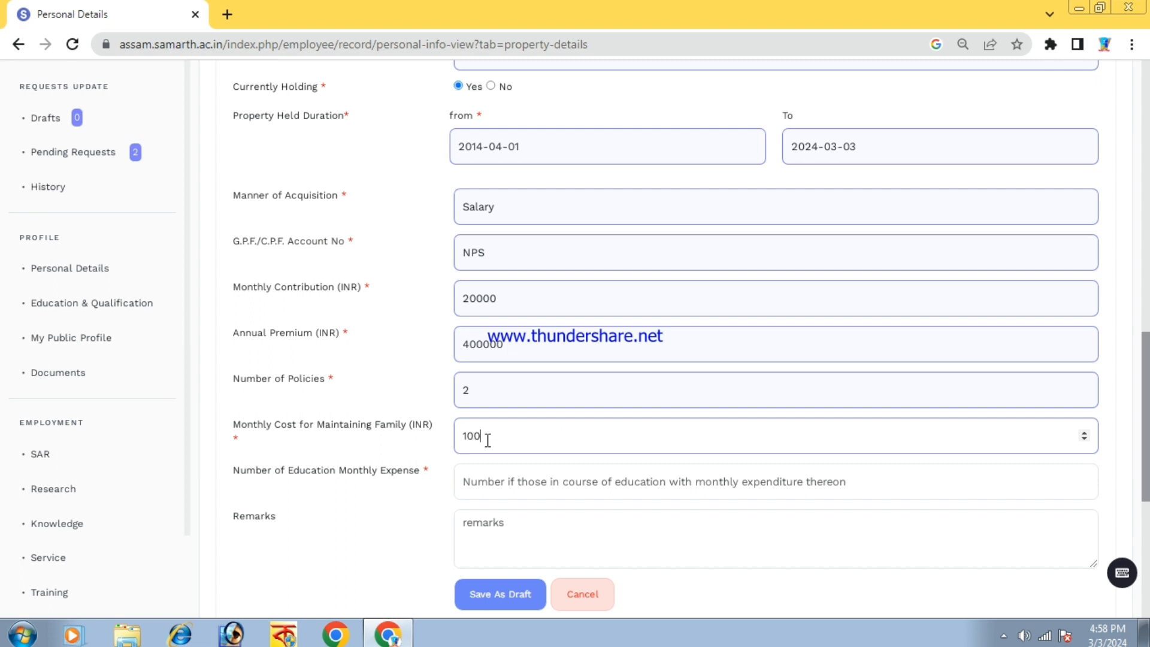
text(00)
click(492, 484)
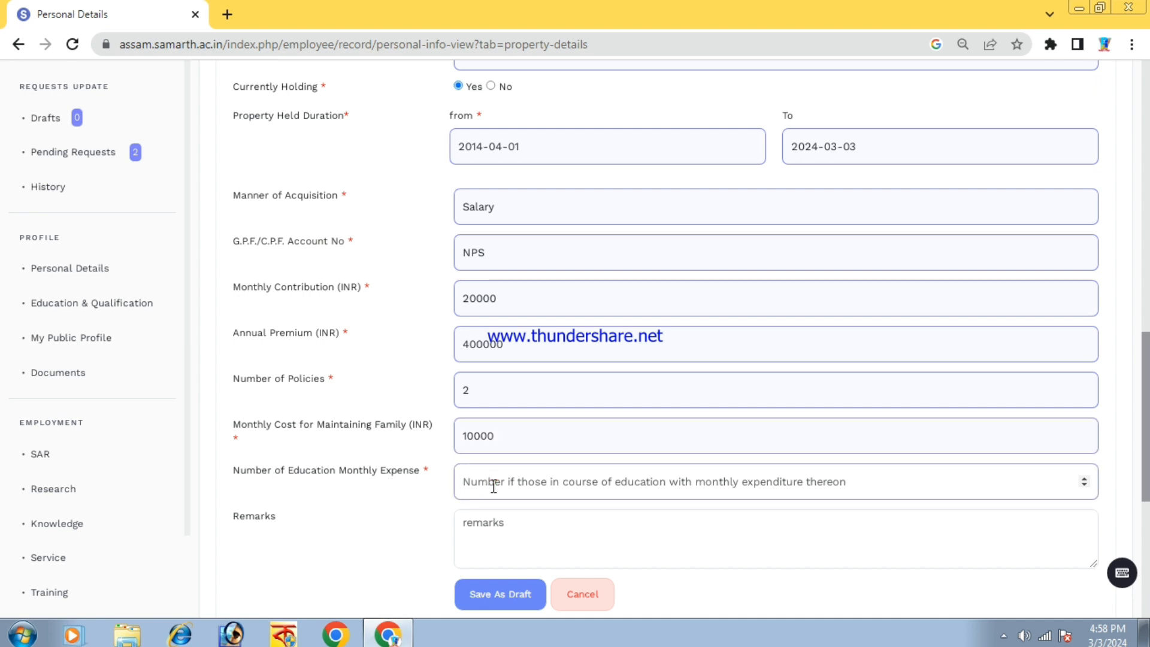
text(10)
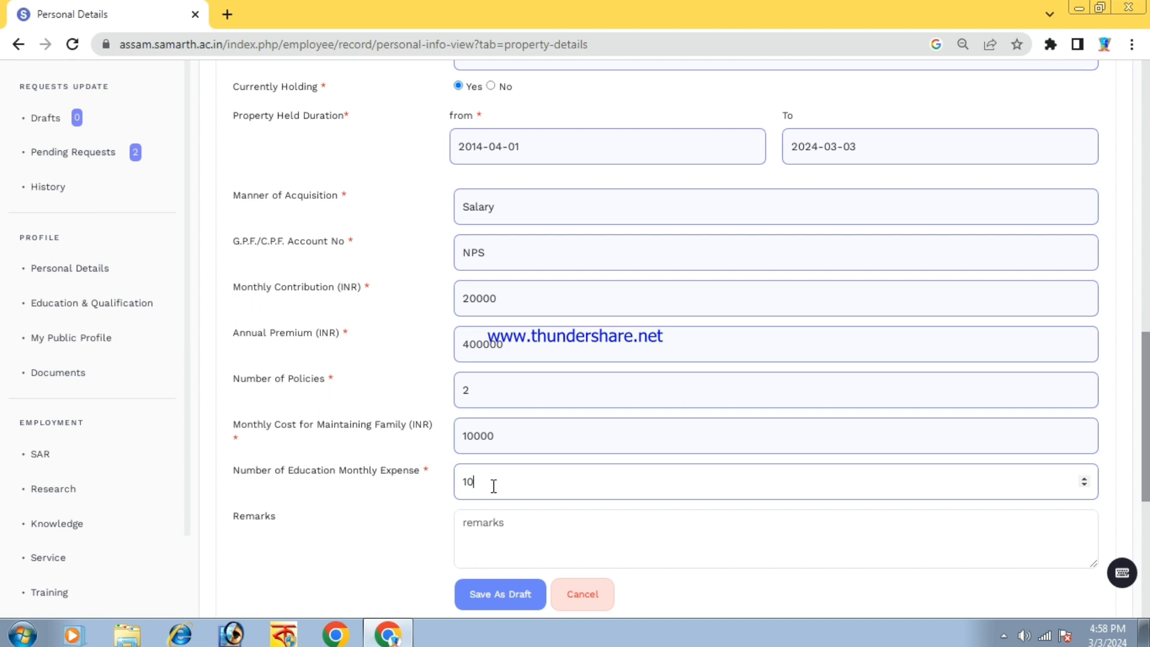
text(000)
click(502, 300)
double_click(502, 299)
double_click(505, 436)
double_click(506, 482)
Step: Enter "no" in the Remarks of the movable property form
click(504, 526)
text(if any)
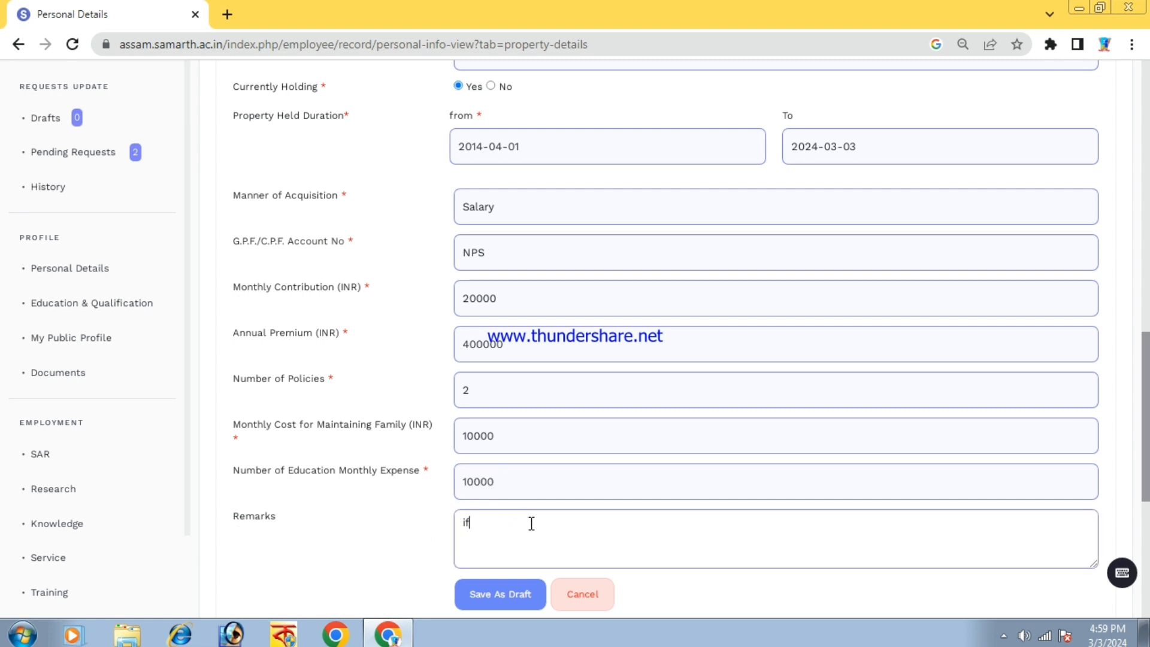
key(BackSpace)
key(BackSpace)
key(BackSpace)
key(BackSpace)
key(BackSpace)
key(BackSpace)
text(no)
Step: Review the filled-in Movable Property Details form together with its save option, draft and pending request counters and records table
scroll(547, 531, down, 3)
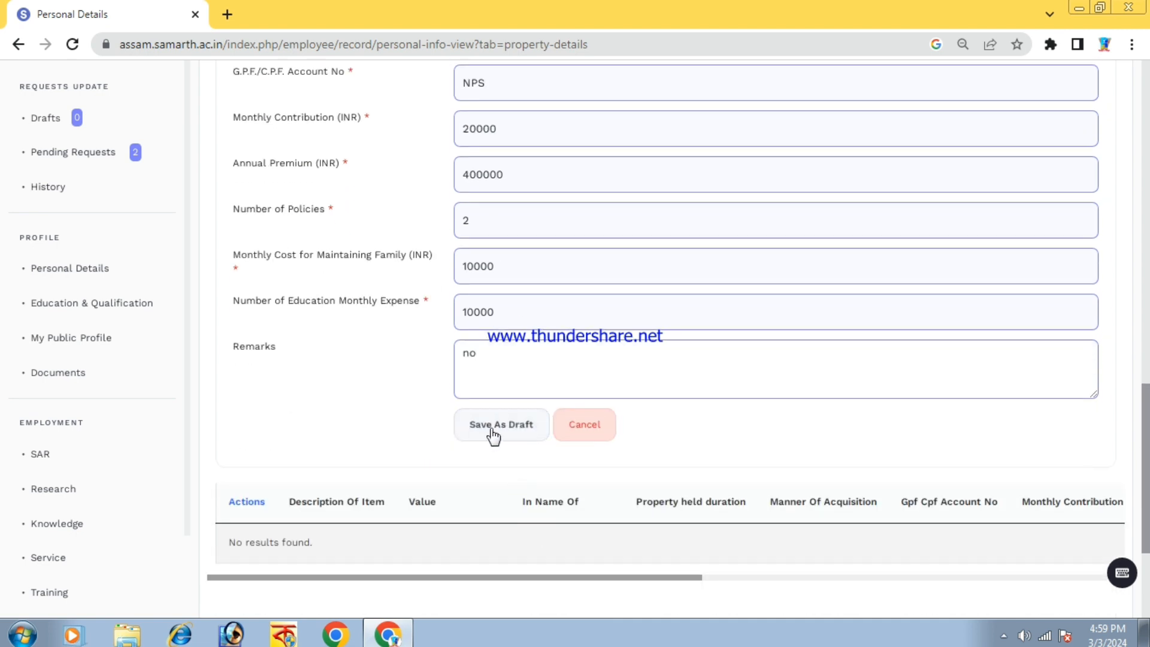
click(495, 427)
scroll(659, 396, up, 9)
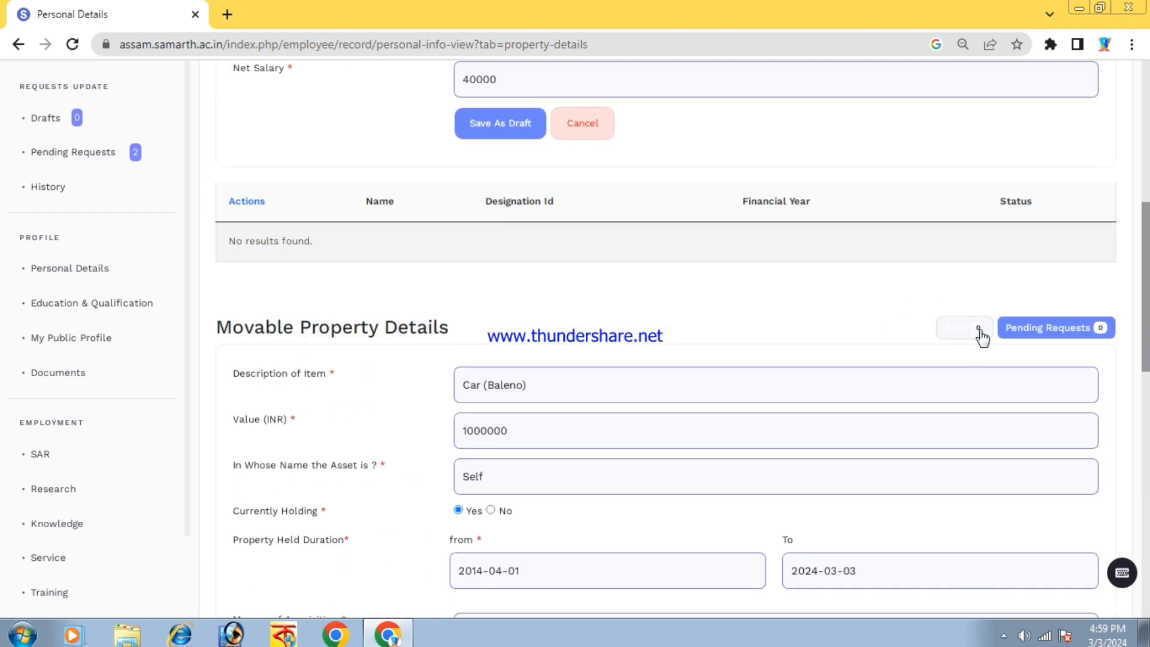
scroll(673, 403, down, 7)
scroll(599, 424, up, 5)
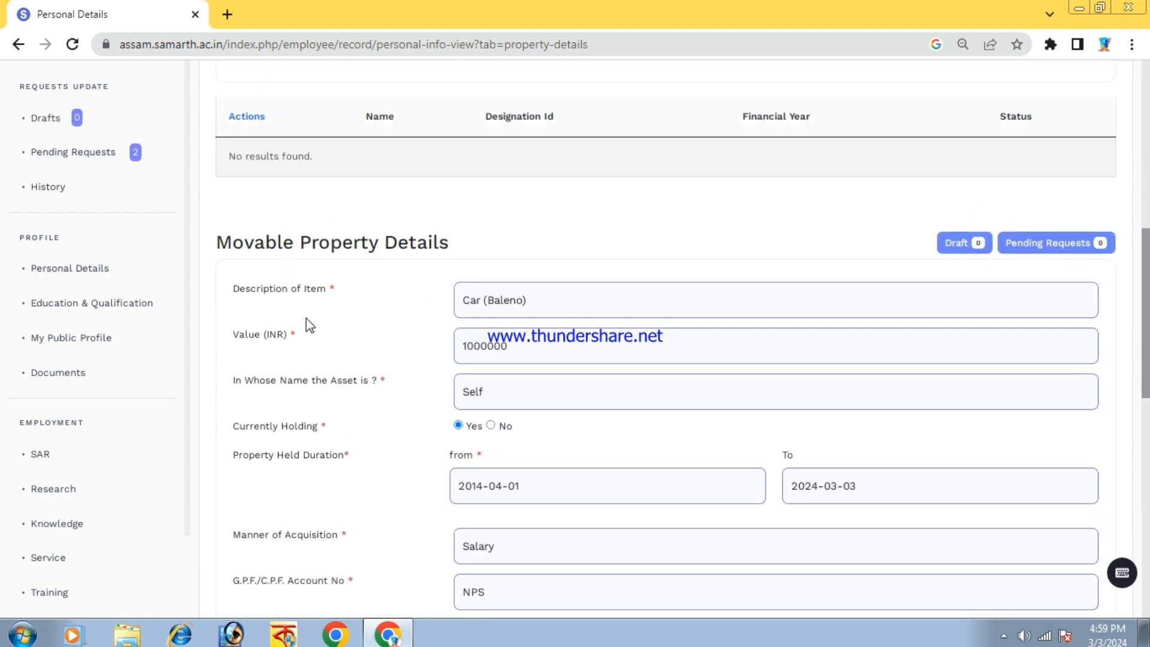
drag(220, 242, 523, 259)
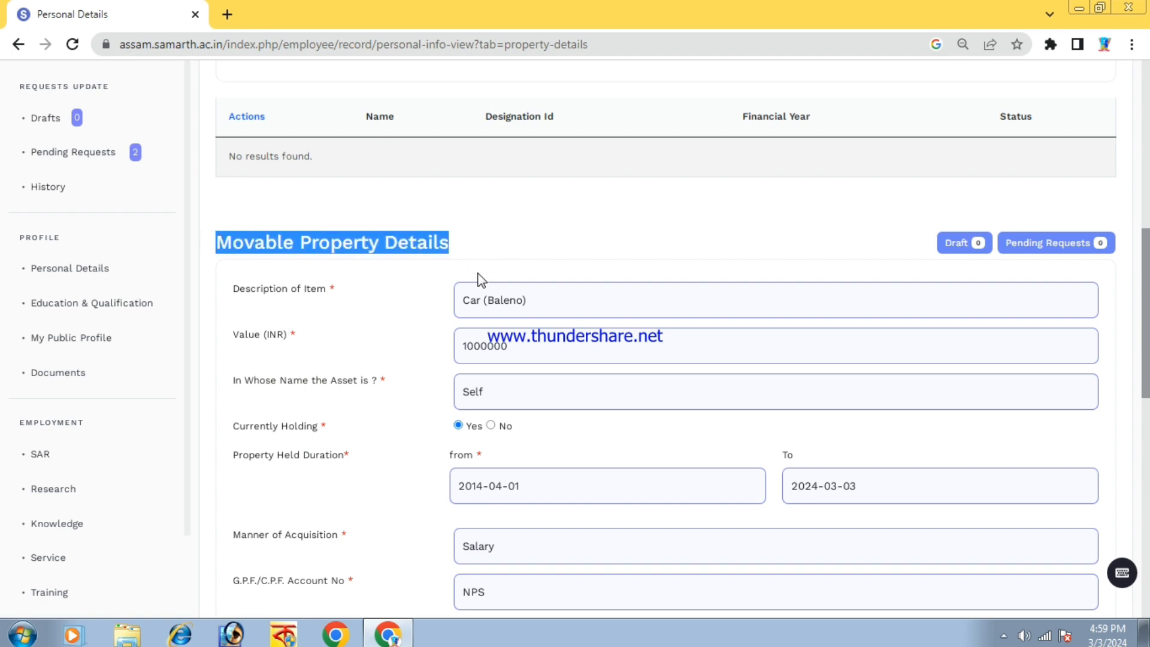
scroll(481, 279, down, 12)
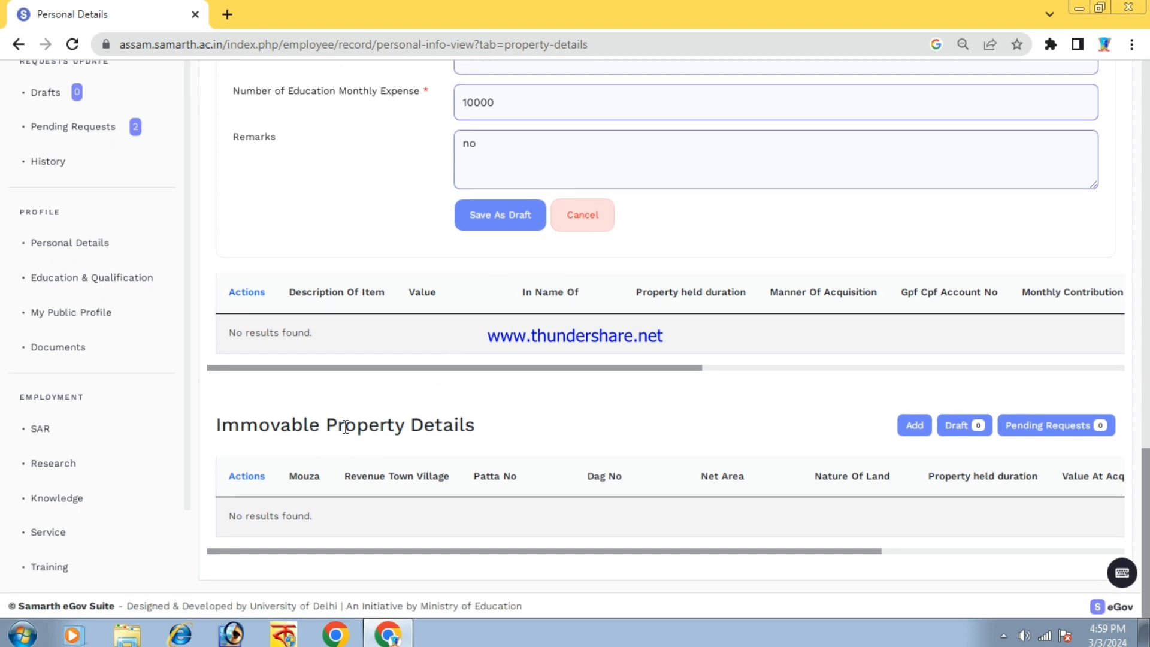
Step: Open a new entry form under Immovable Property Details and look over its location and value fields
drag(216, 426, 526, 466)
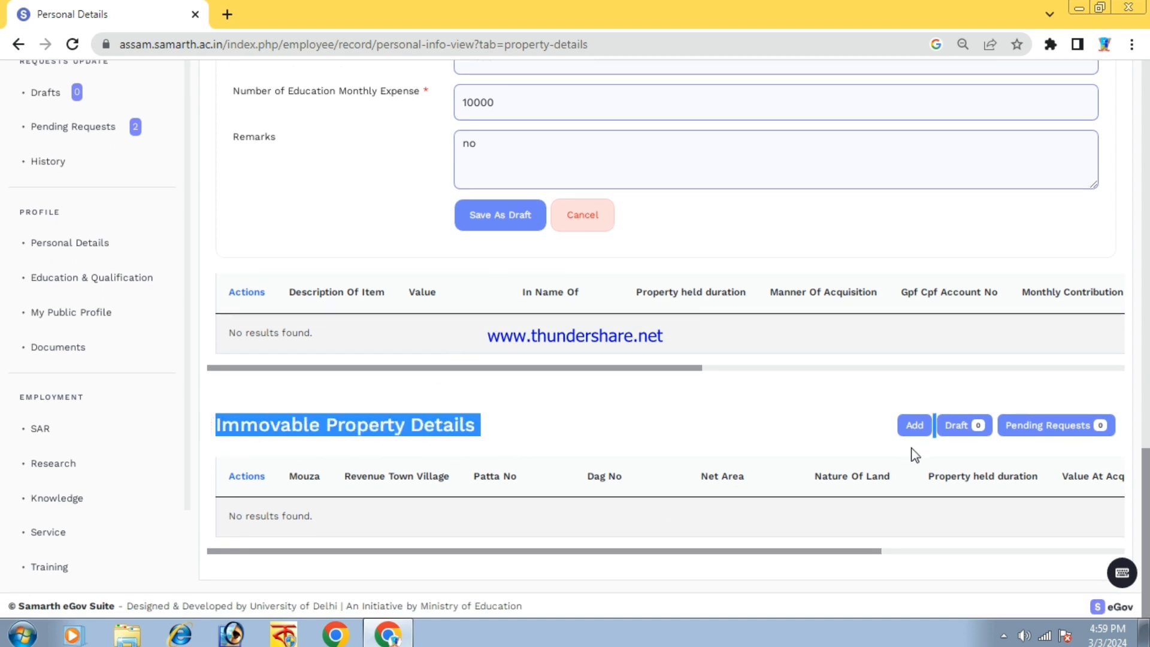
click(913, 427)
scroll(549, 390, down, 3)
click(419, 337)
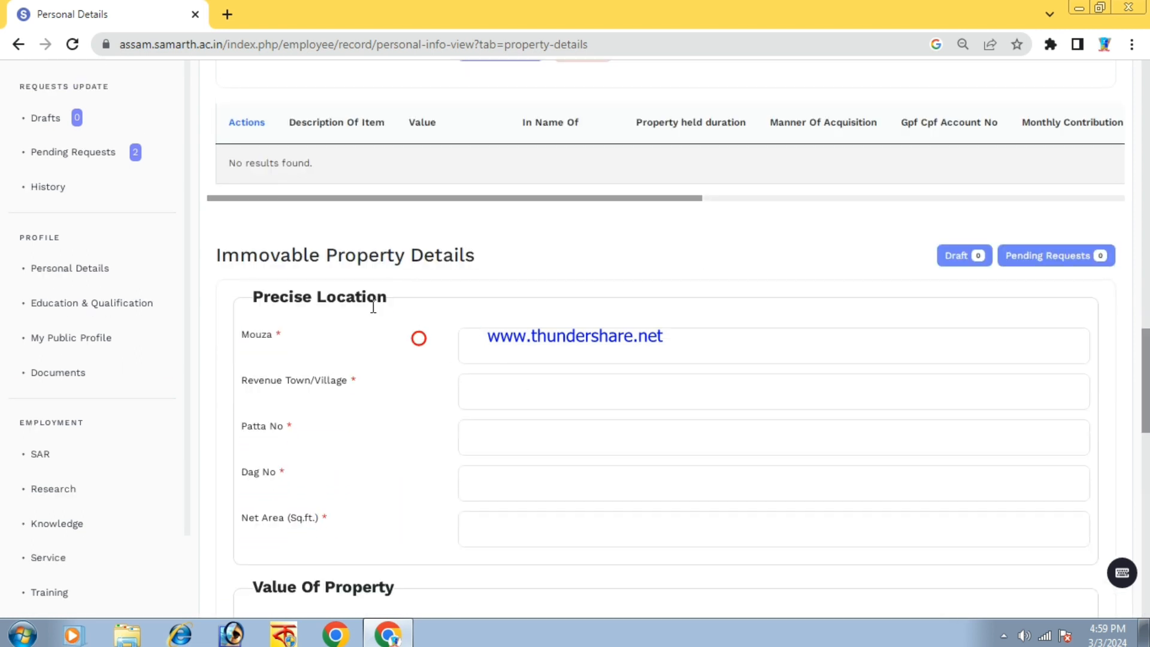
scroll(471, 398, down, 3)
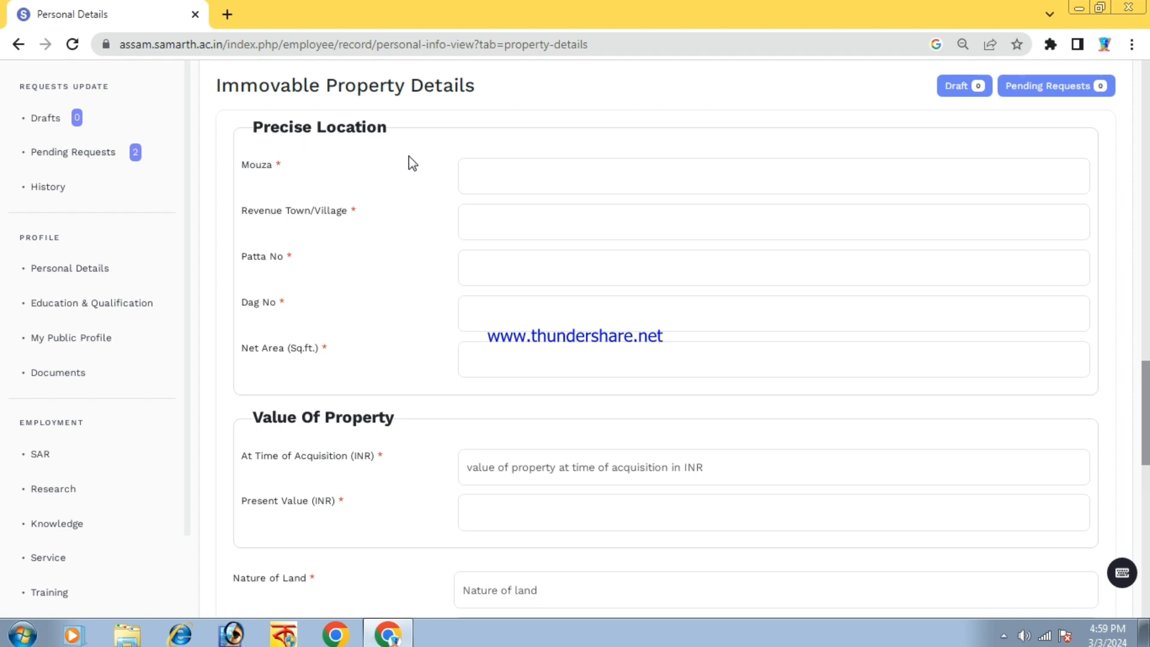
scroll(416, 155, up, 1)
Step: Enter Moran as both the Mouza and the Revenue Town/Village of the immovable property
click(520, 257)
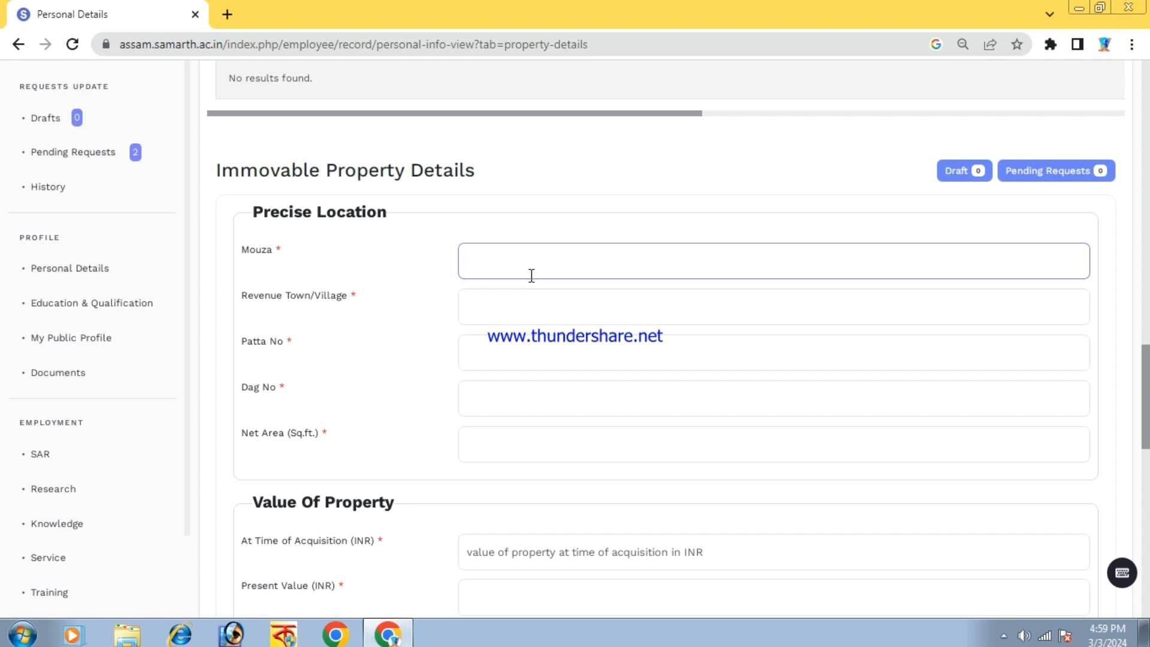
text(Moran)
click(504, 303)
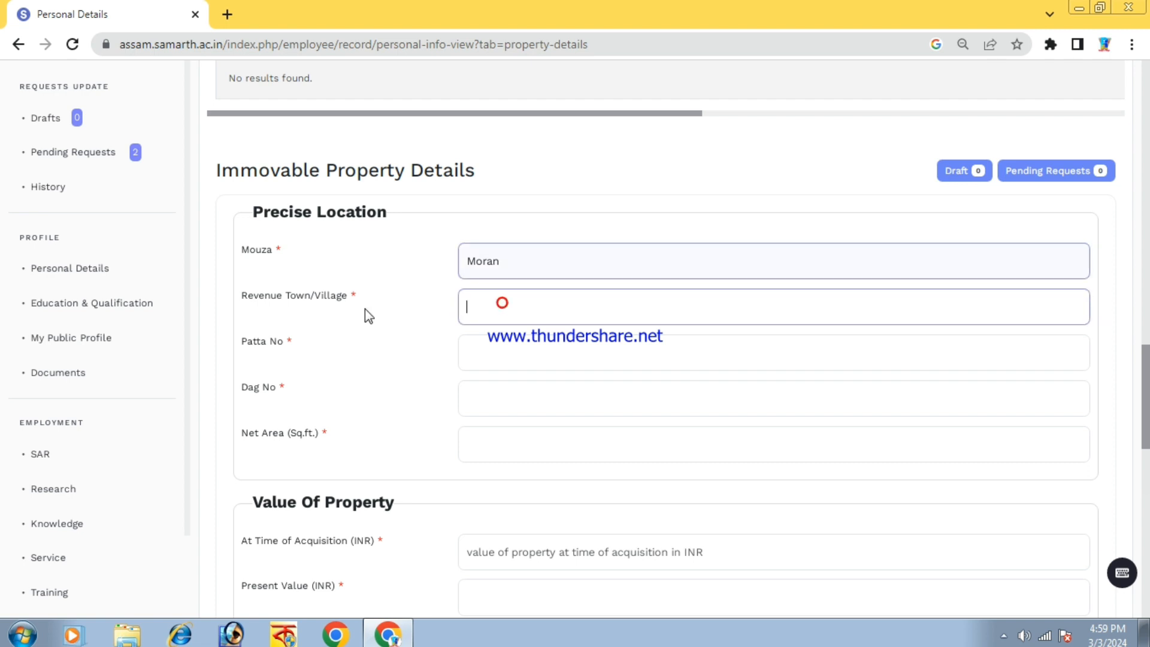
text(Moran)
Step: Set the Patta No to 36 and dismiss the browser notification
click(520, 356)
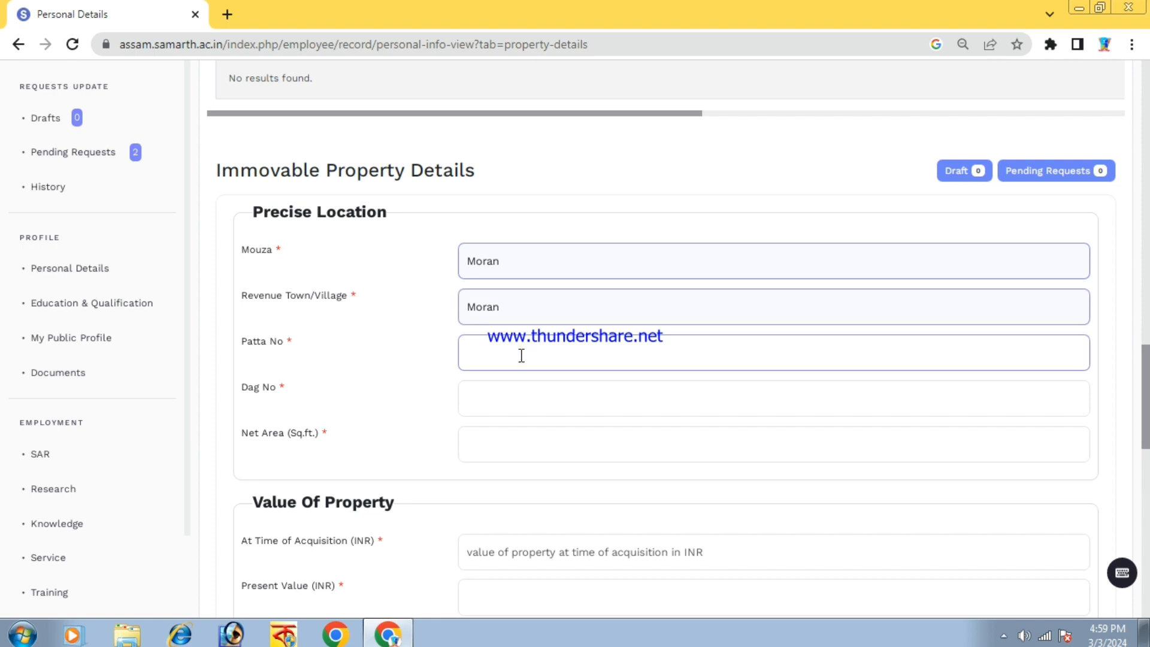
text(36)
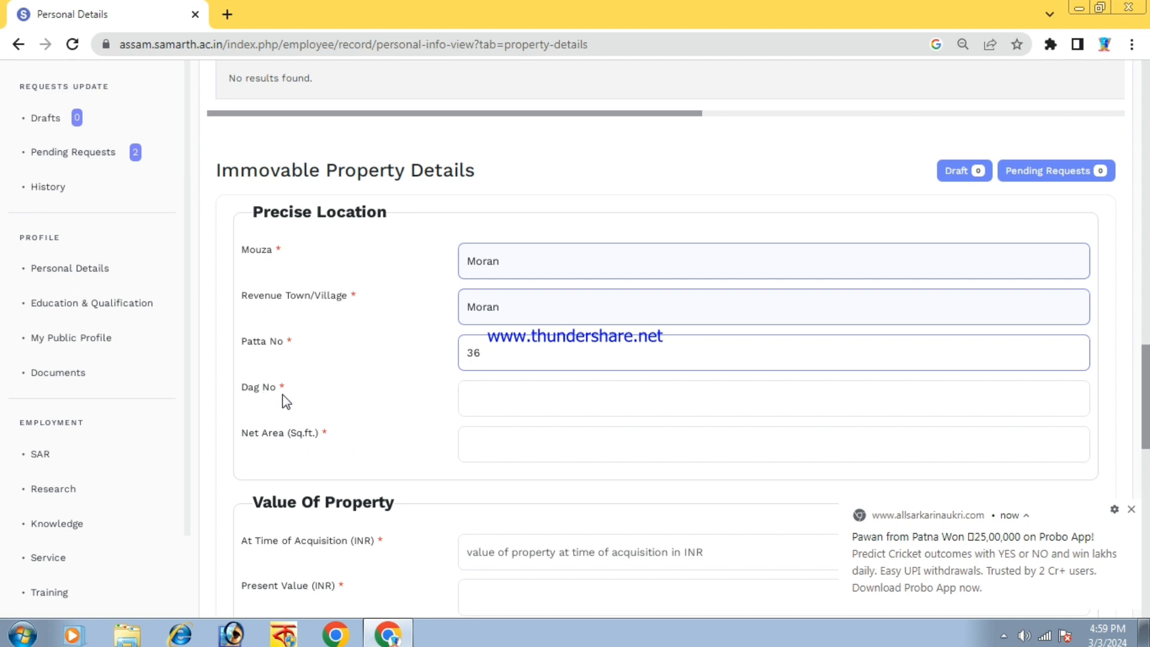
click(1131, 509)
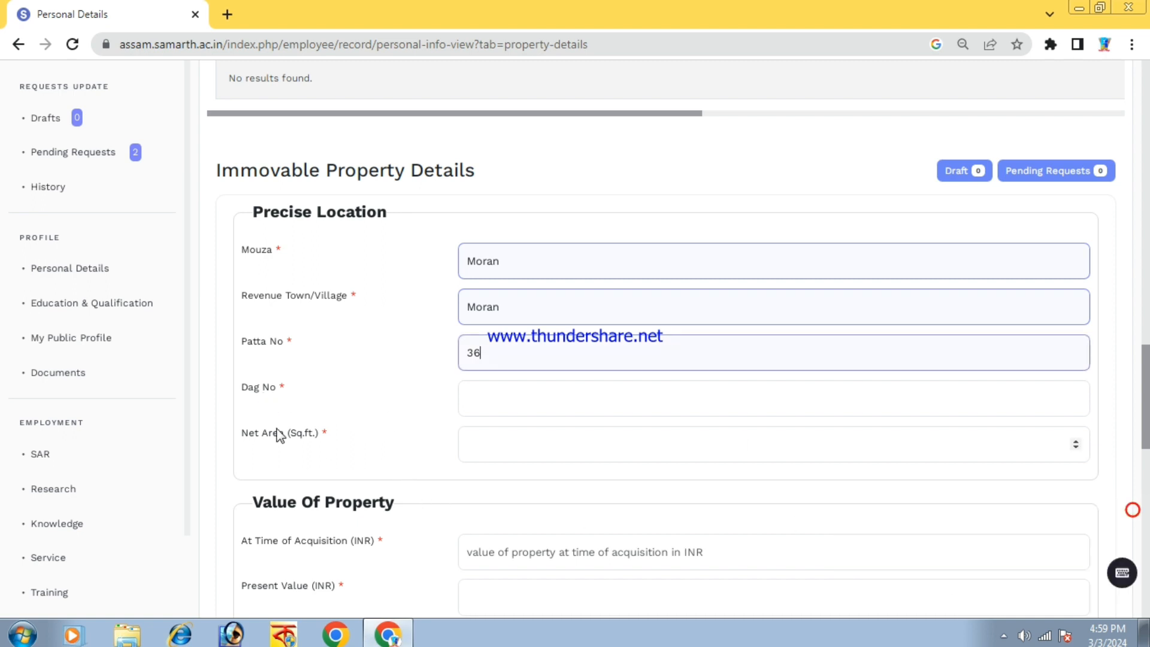
Step: Set the Dag No to 10 and the Net Area to 6000 sq.ft
click(606, 402)
text(10)
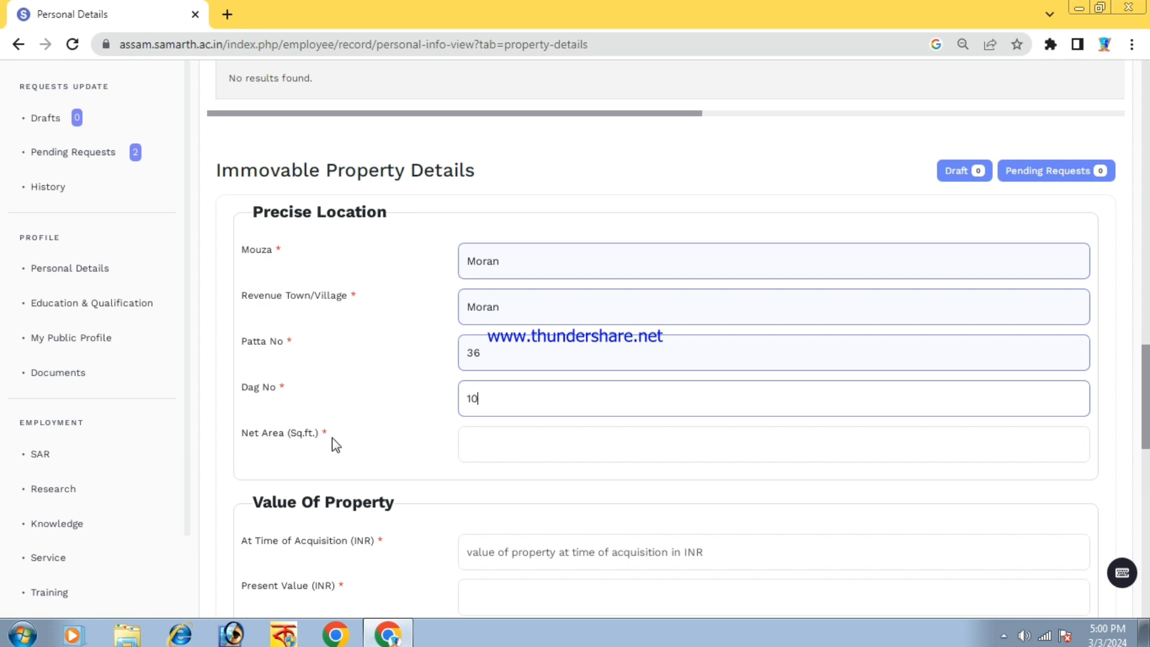
click(487, 441)
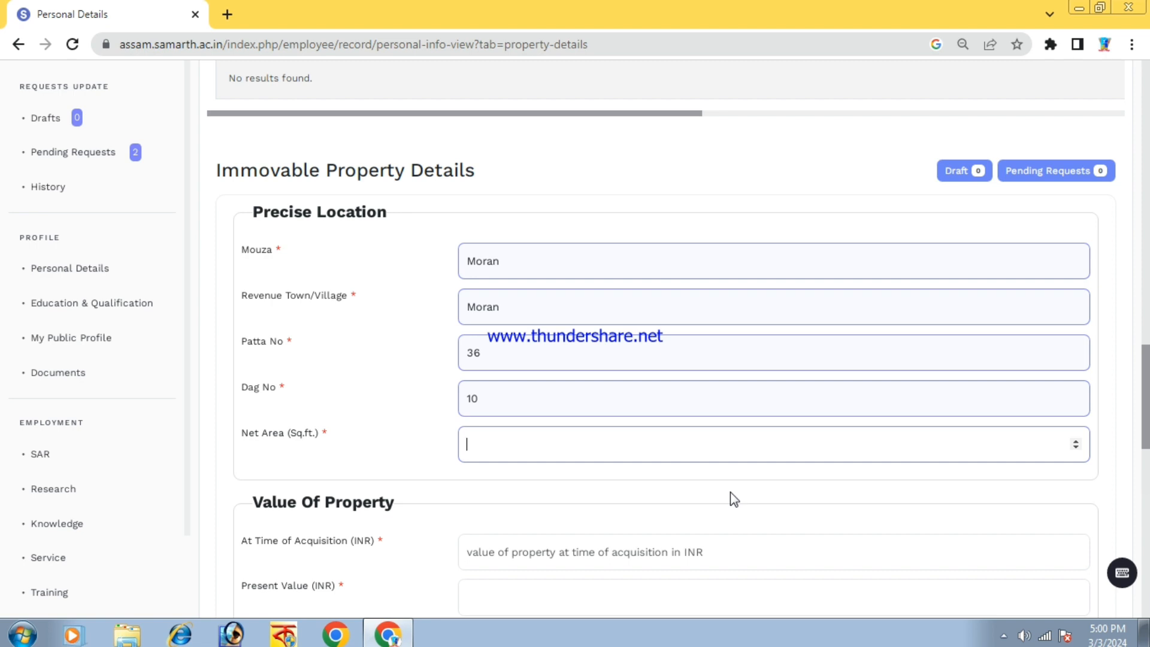
text(6000)
Step: Set the property's value at time of acquisition to 1000000 INR and its present value to 2000000 INR
scroll(515, 492, down, 1)
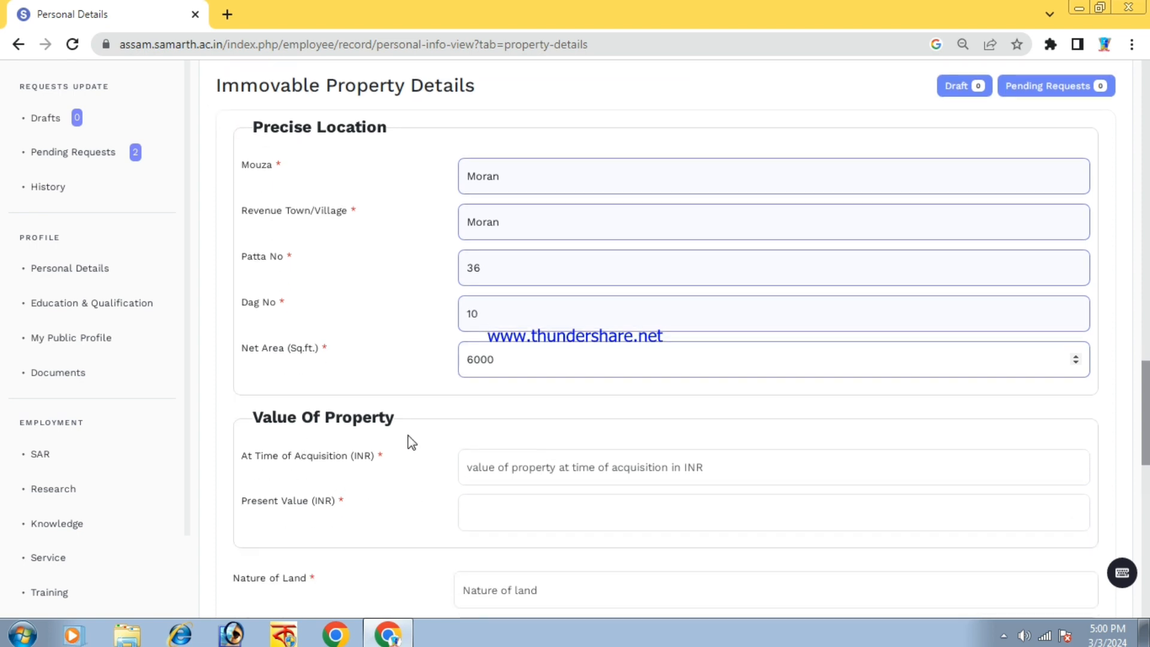
scroll(360, 455, down, 2)
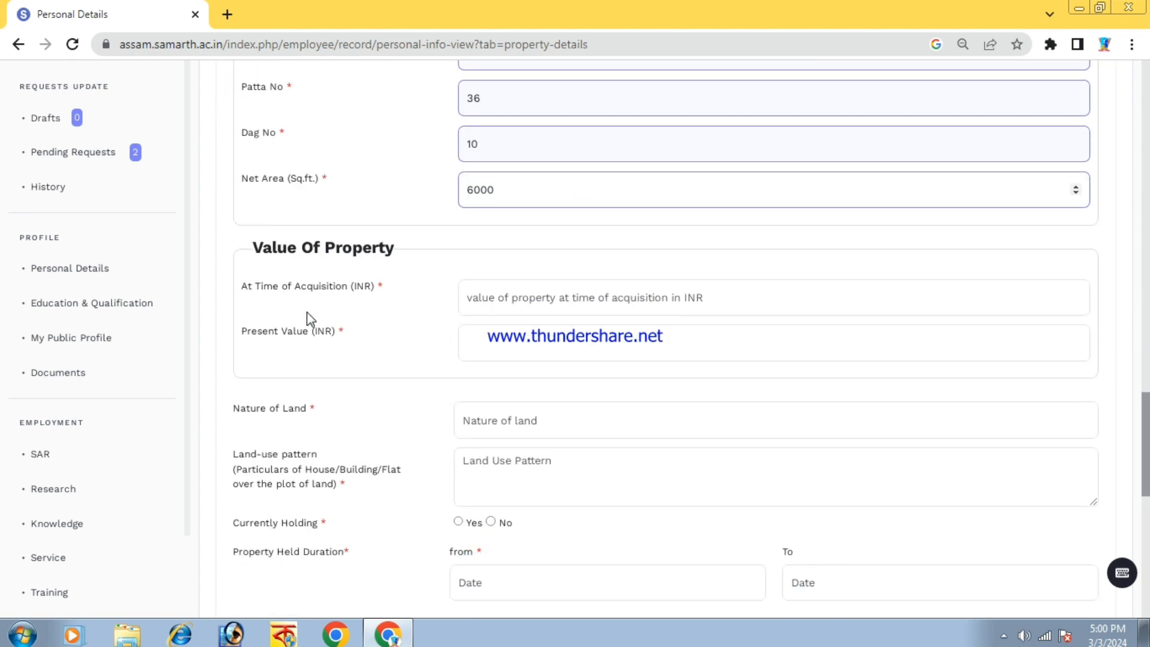
click(570, 304)
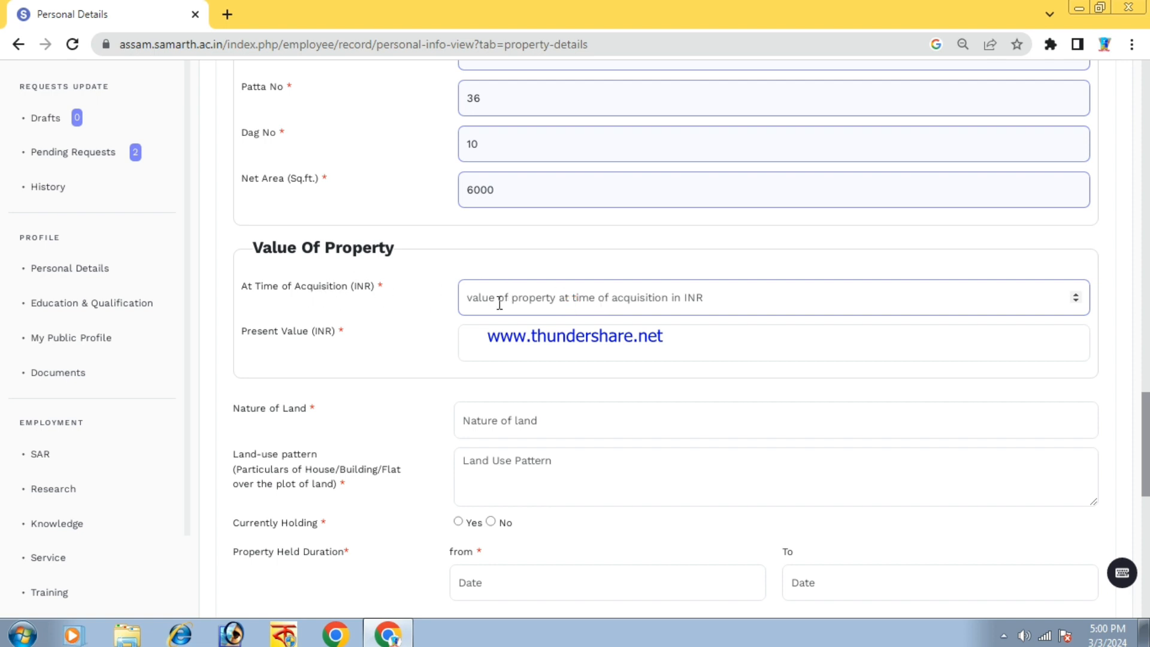
text(1000)
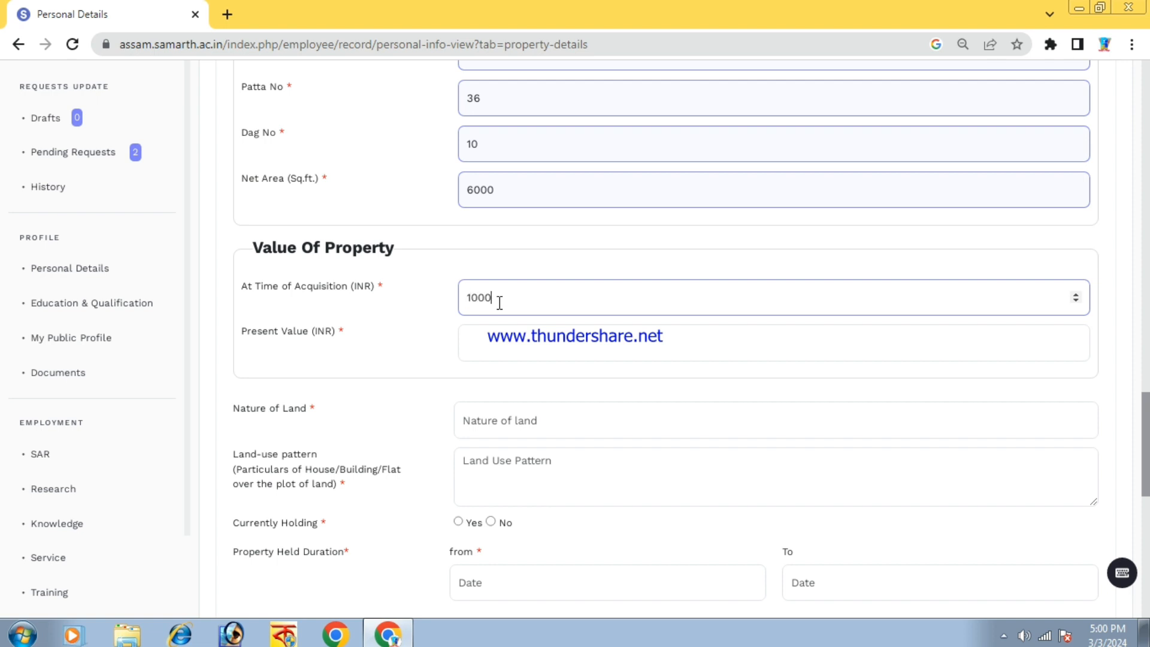
text(000)
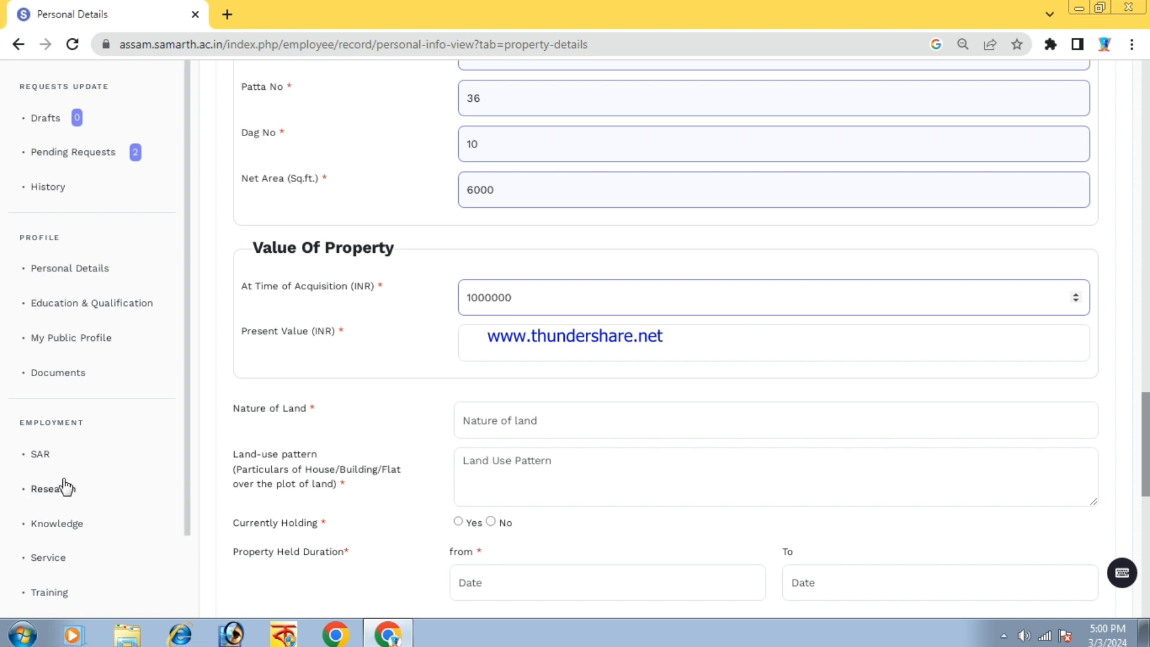
click(502, 343)
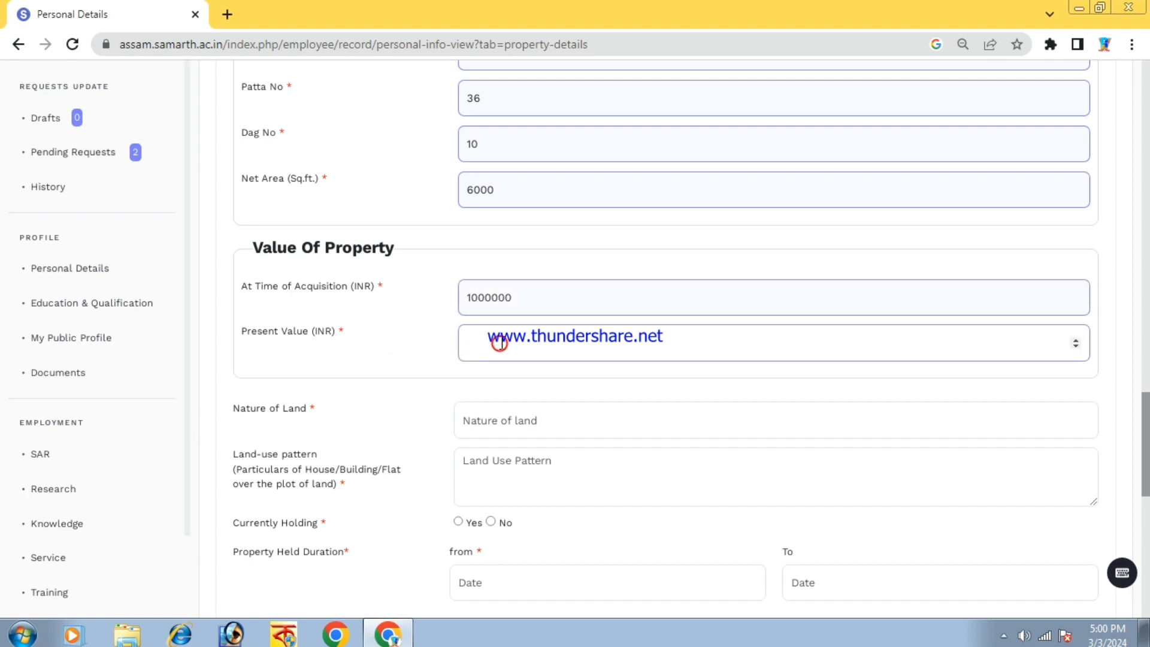
text(2000000)
Step: Enter Myadi Patta as the Nature of Land and House as the Land-use pattern
click(501, 422)
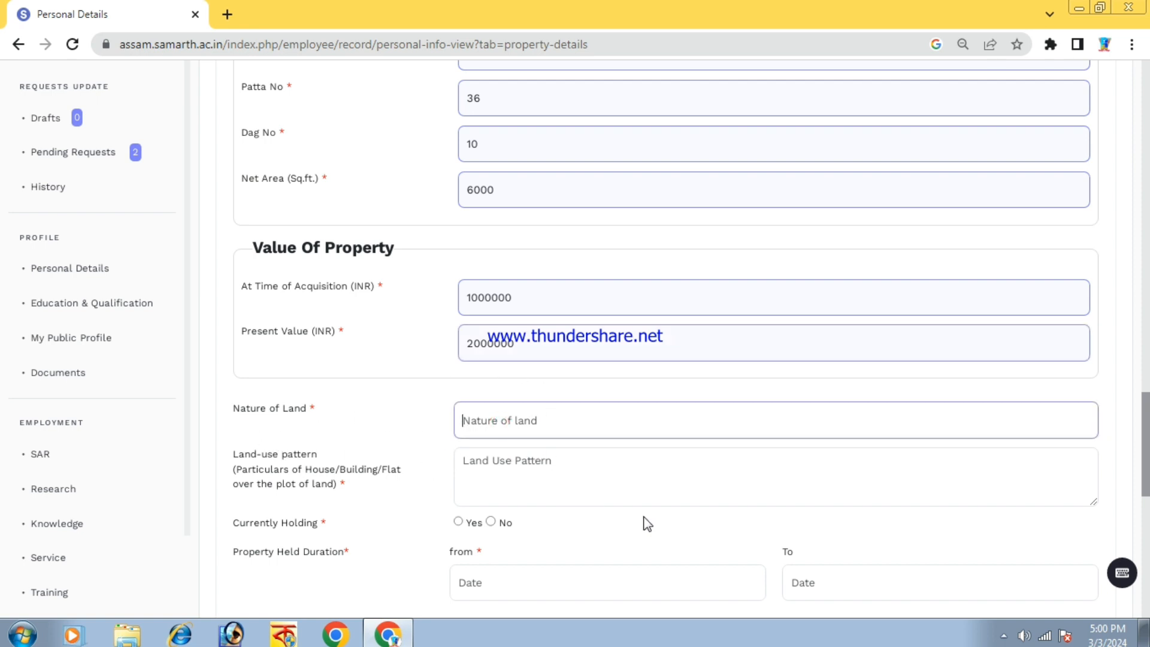
text(Myadi Patta)
click(513, 477)
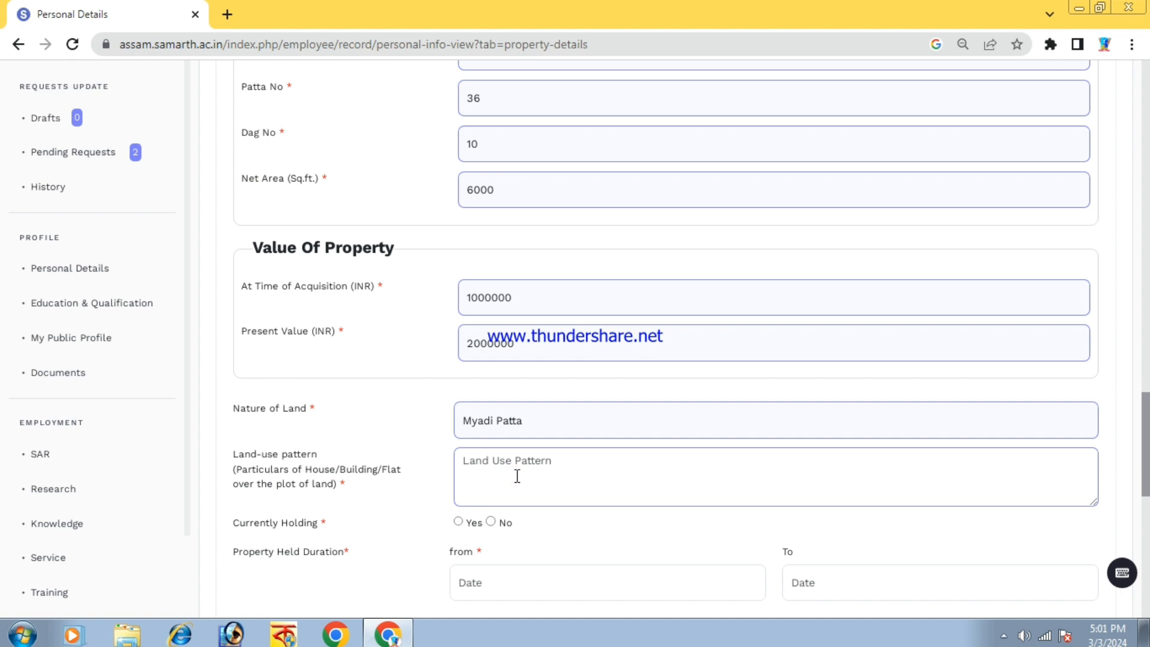
scroll(517, 479, down, 2)
text(House)
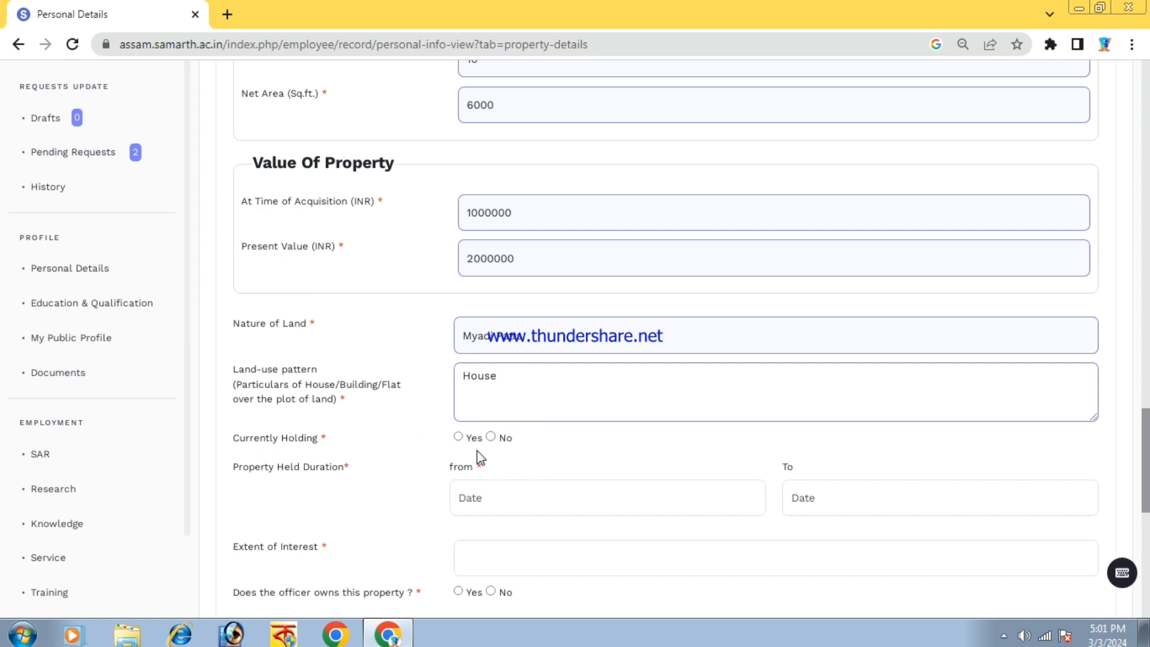
Step: Mark the property as currently held and set its held duration from 2010-03-07 to 2024-03-03
click(463, 439)
click(499, 493)
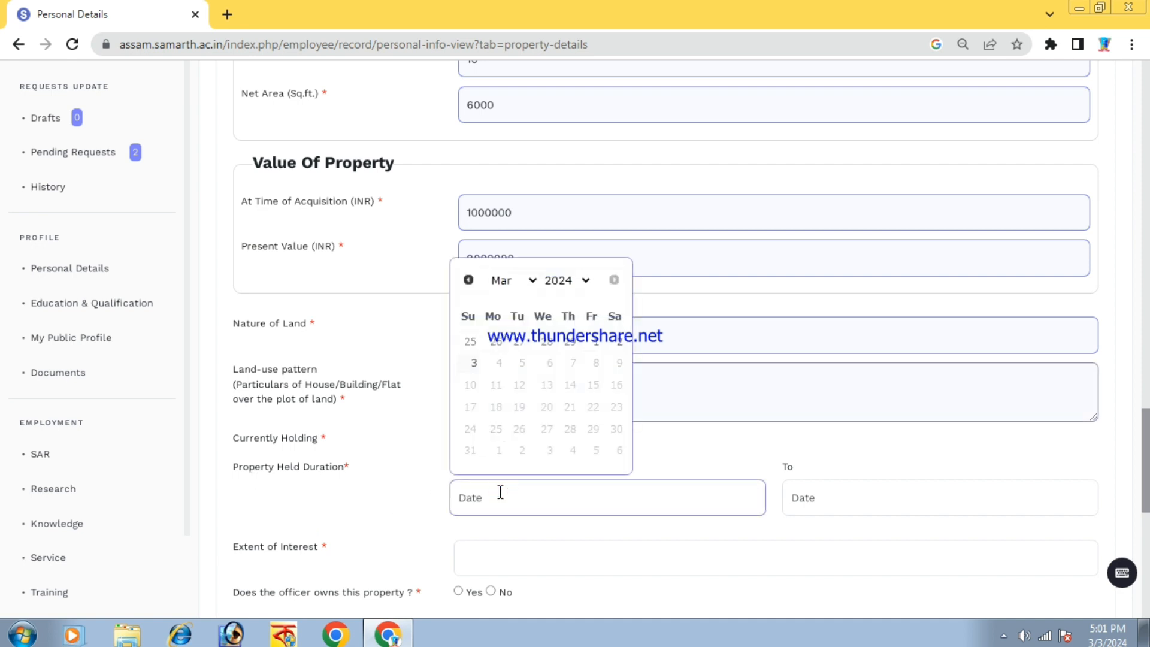
click(585, 279)
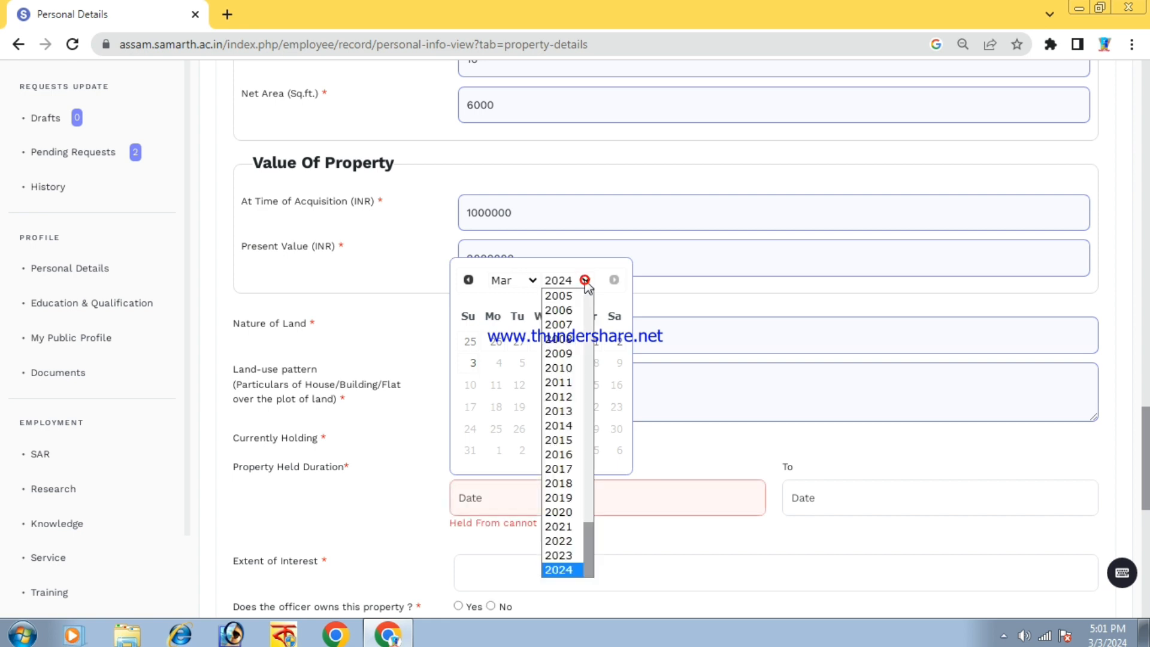
click(558, 367)
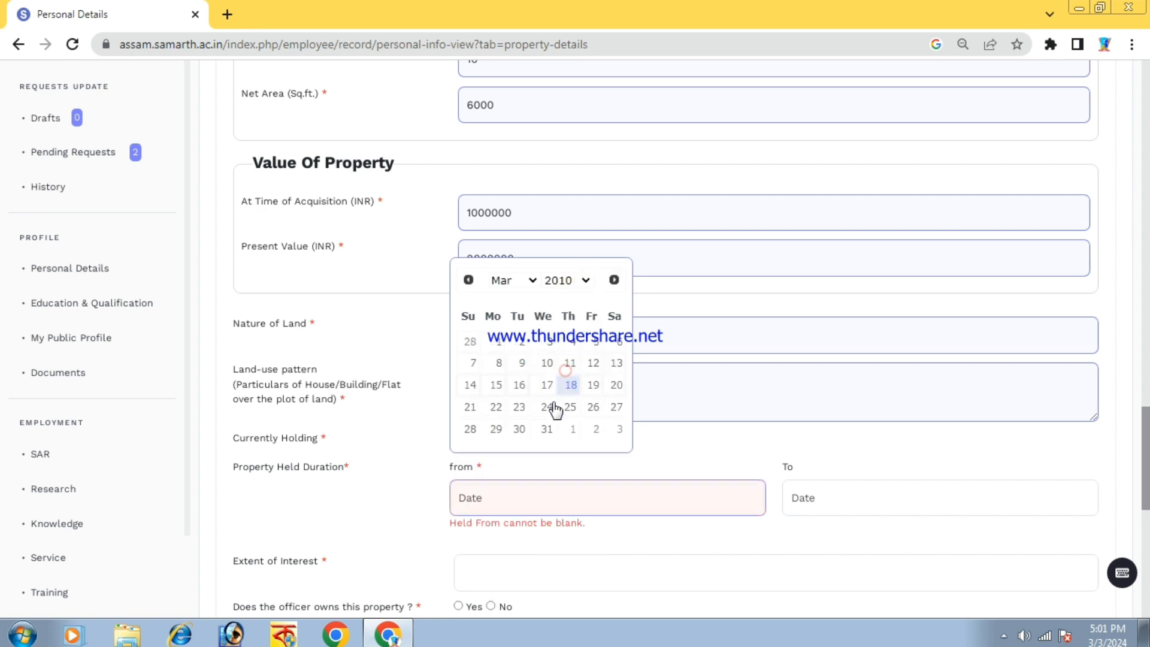
click(477, 367)
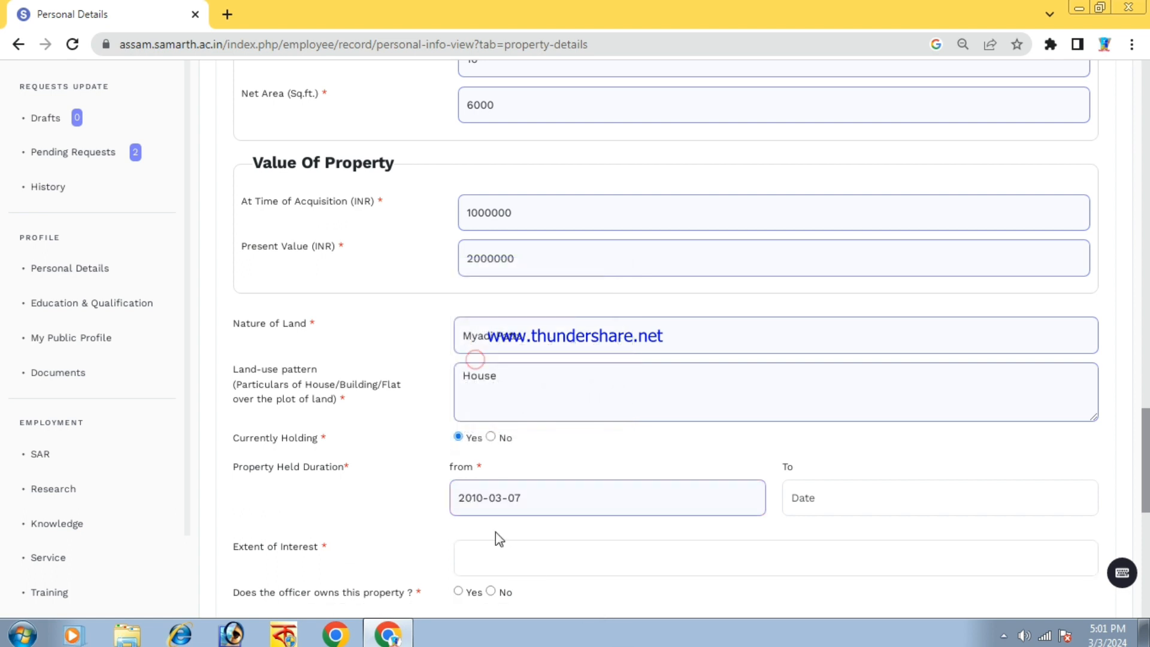
click(860, 500)
click(806, 362)
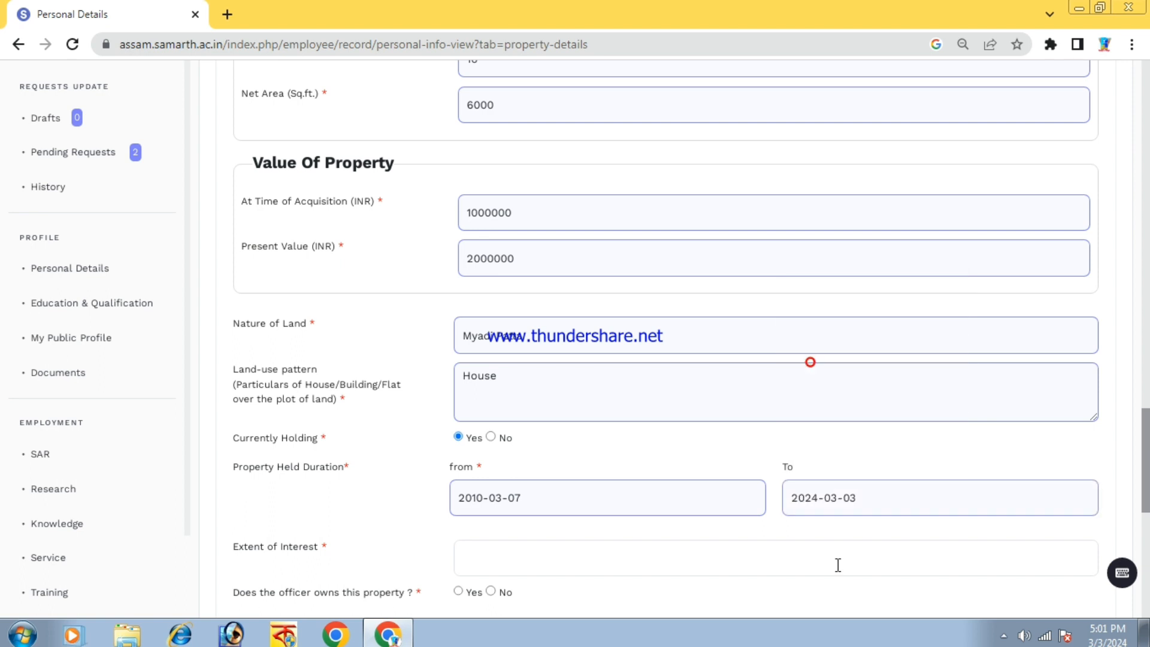
Step: Enter Self as the Extent of Interest and answer Yes to whether the officer owns this property
scroll(562, 480, down, 3)
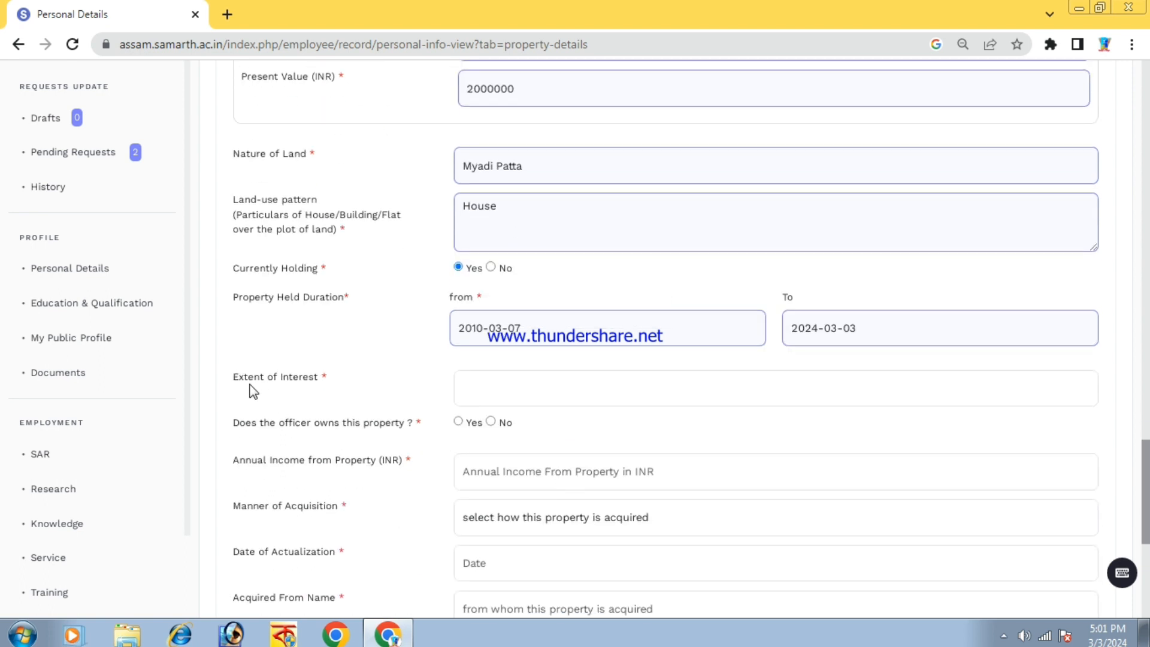
click(513, 397)
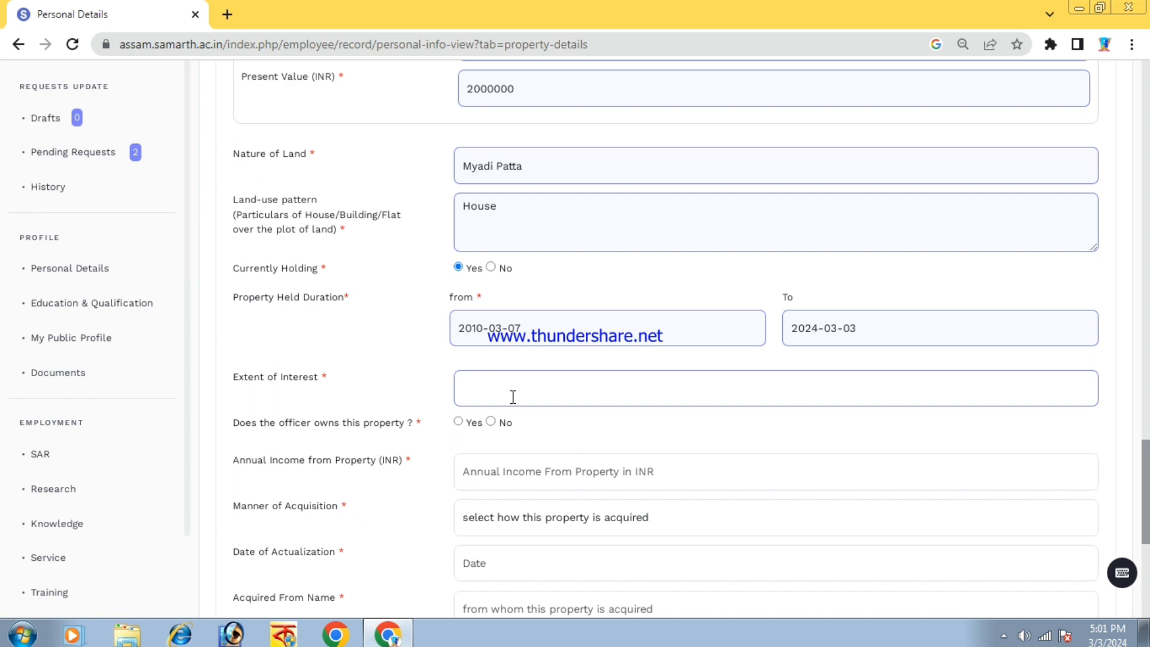
text(Self)
click(459, 422)
Step: Set the annual income from the property to 0 INR and the Manner of Acquisition to Purchase
click(522, 476)
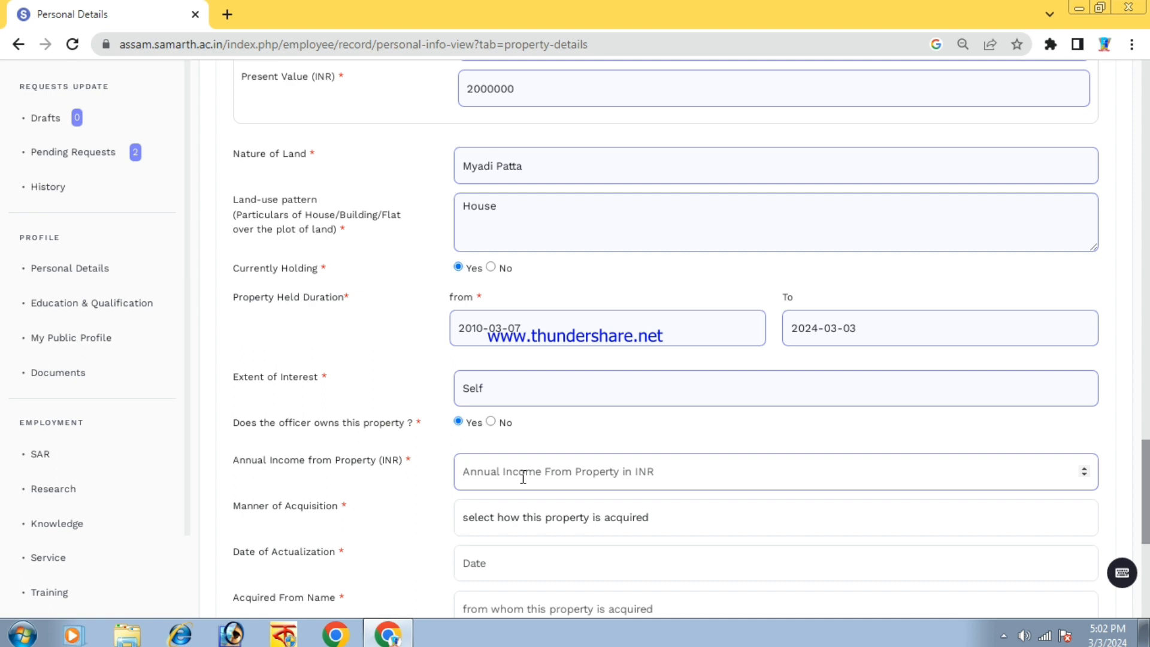
text(200000)
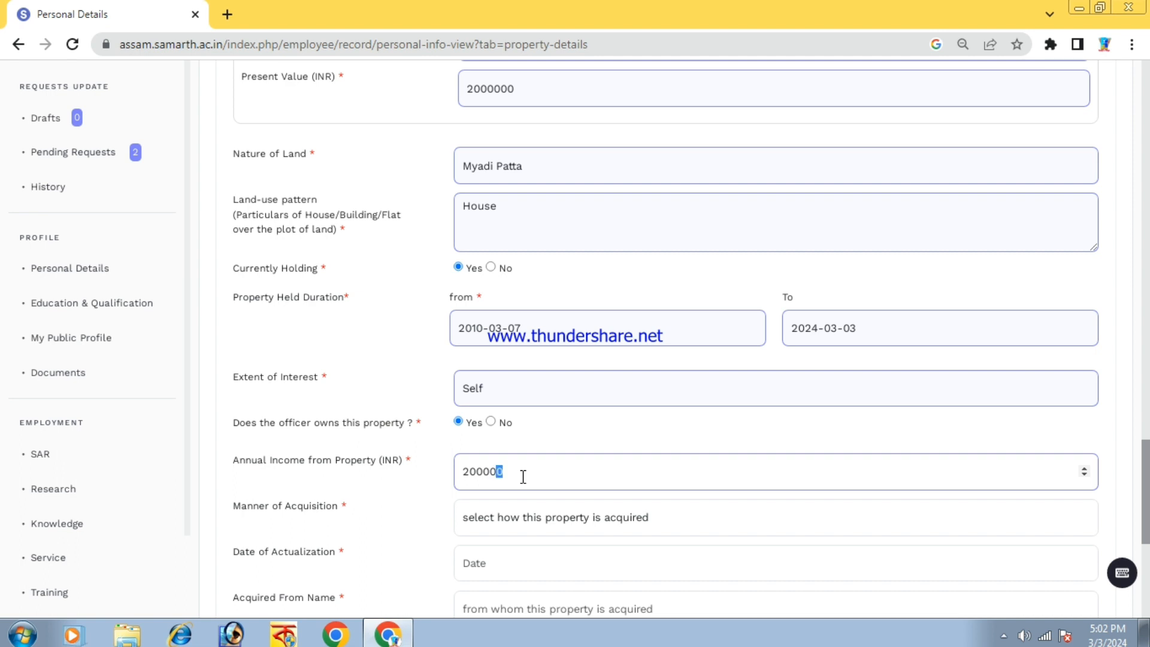
key(ctrl+a)
text(0)
click(552, 524)
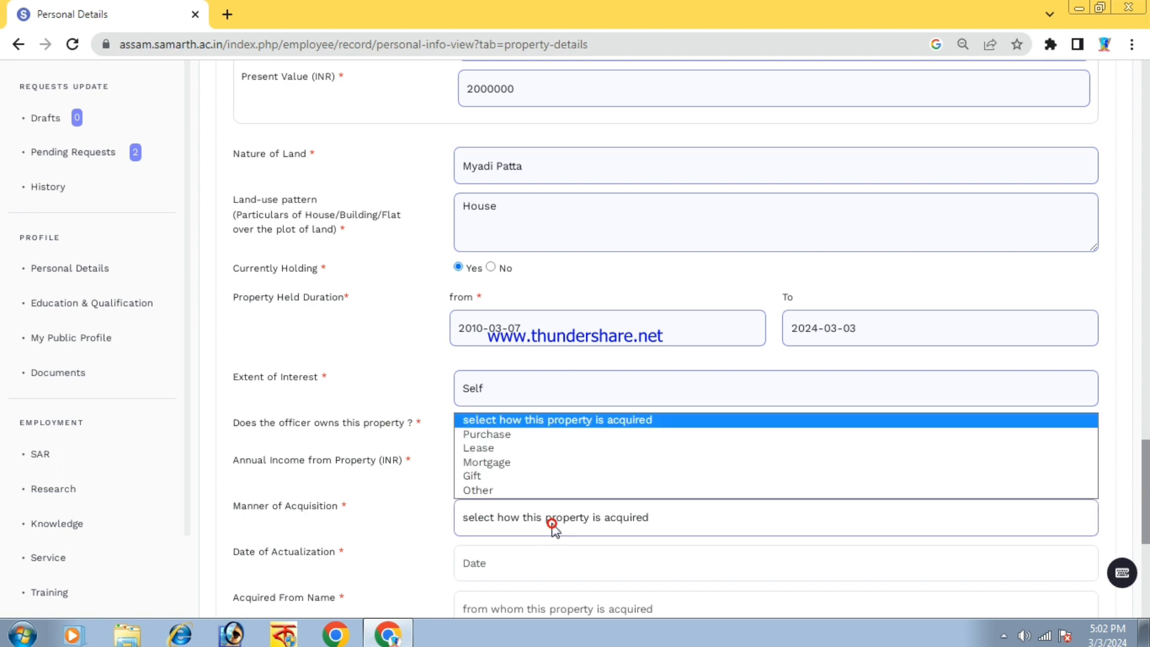
click(510, 439)
Step: Set the Date of Actualization to 2010-03-07
scroll(547, 475, down, 3)
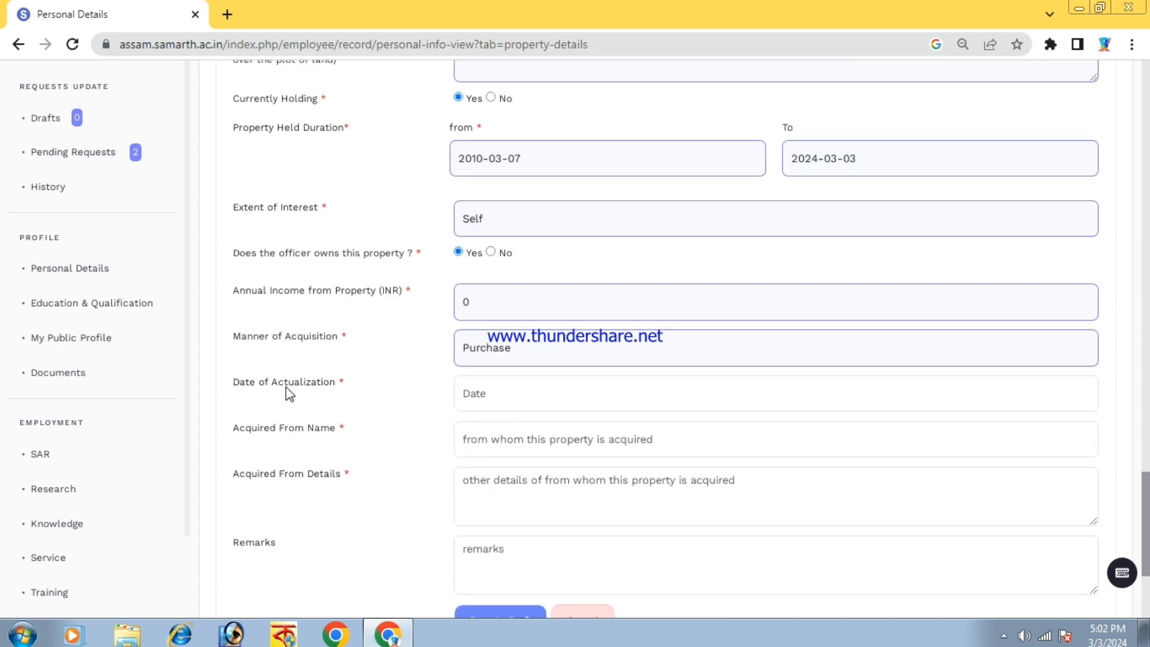
click(500, 394)
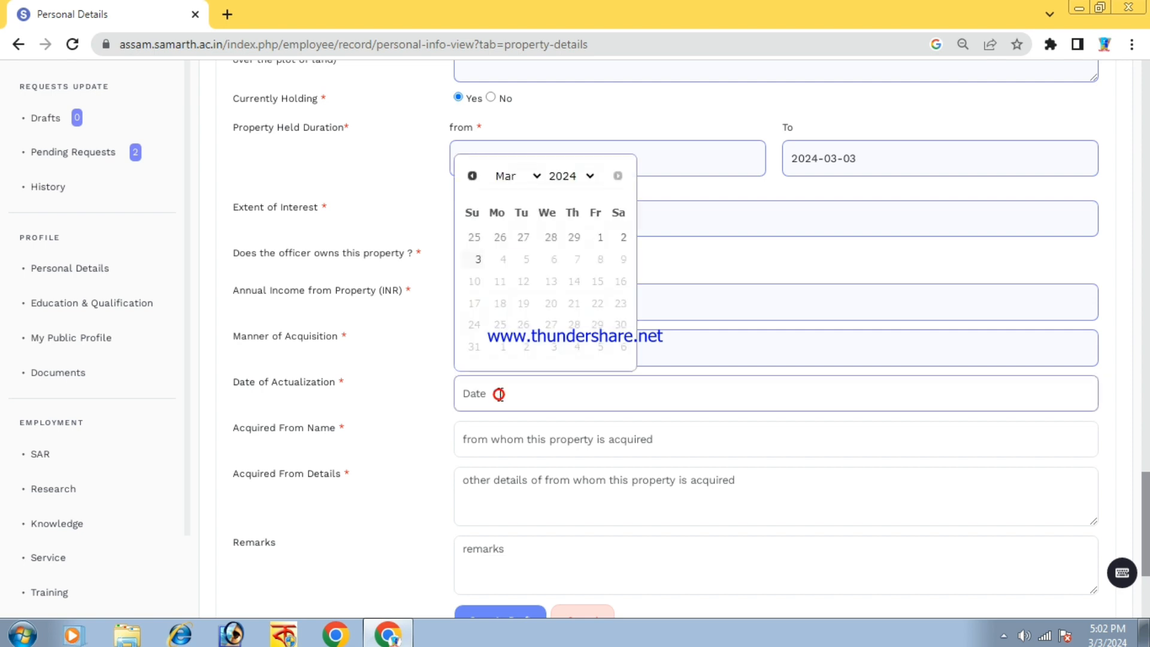
click(588, 177)
click(574, 262)
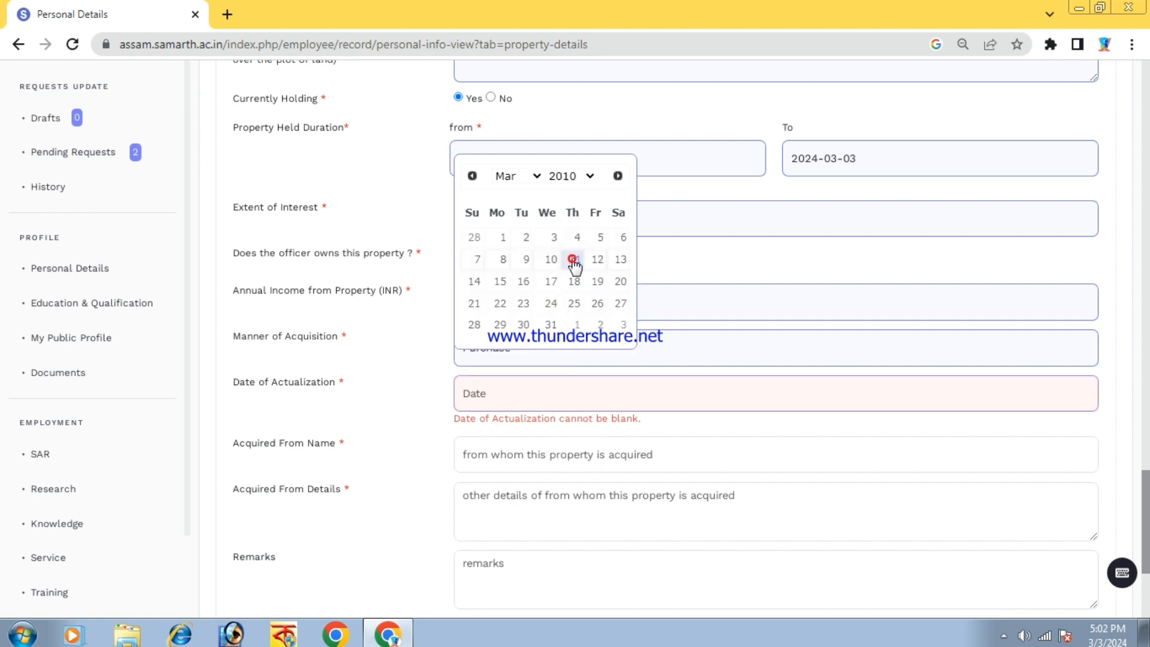
click(477, 260)
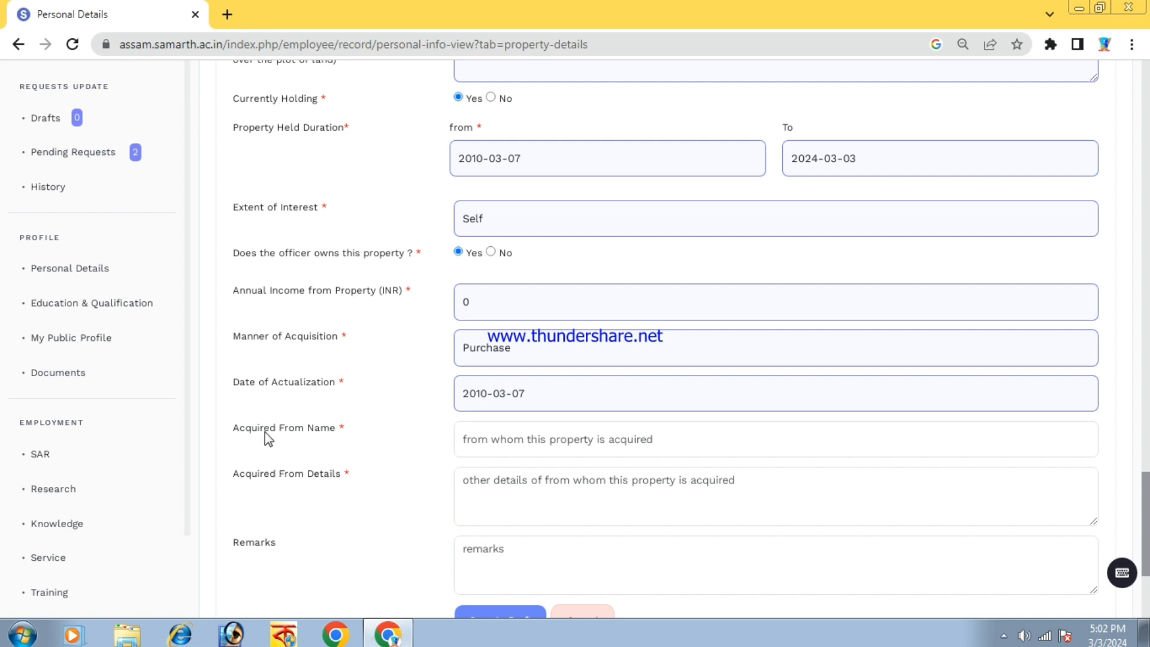
Step: Enter Self as the Acquired From Name
click(488, 442)
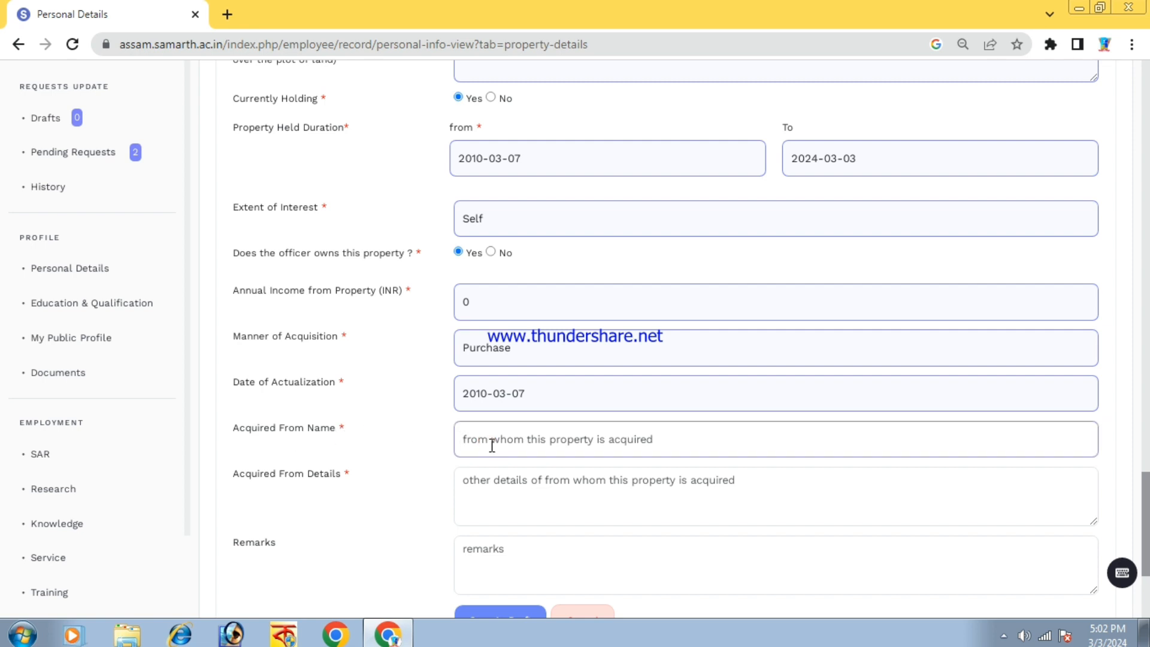
text(Sel)
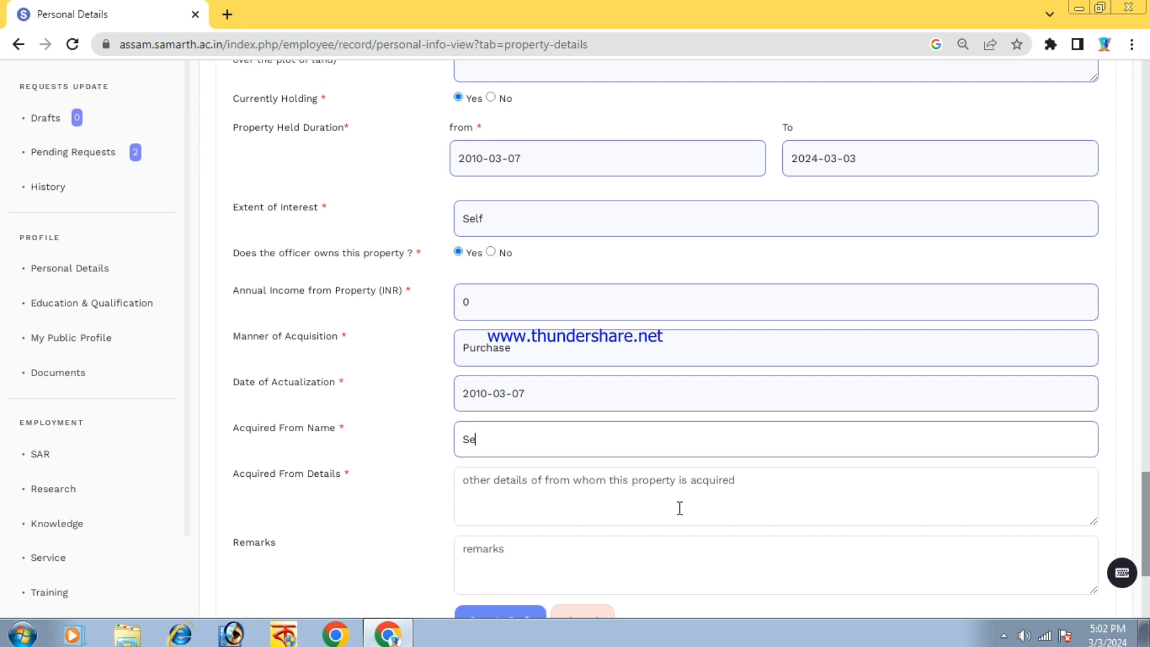
text(f)
Step: Enter Own as the Acquired From Details
click(498, 482)
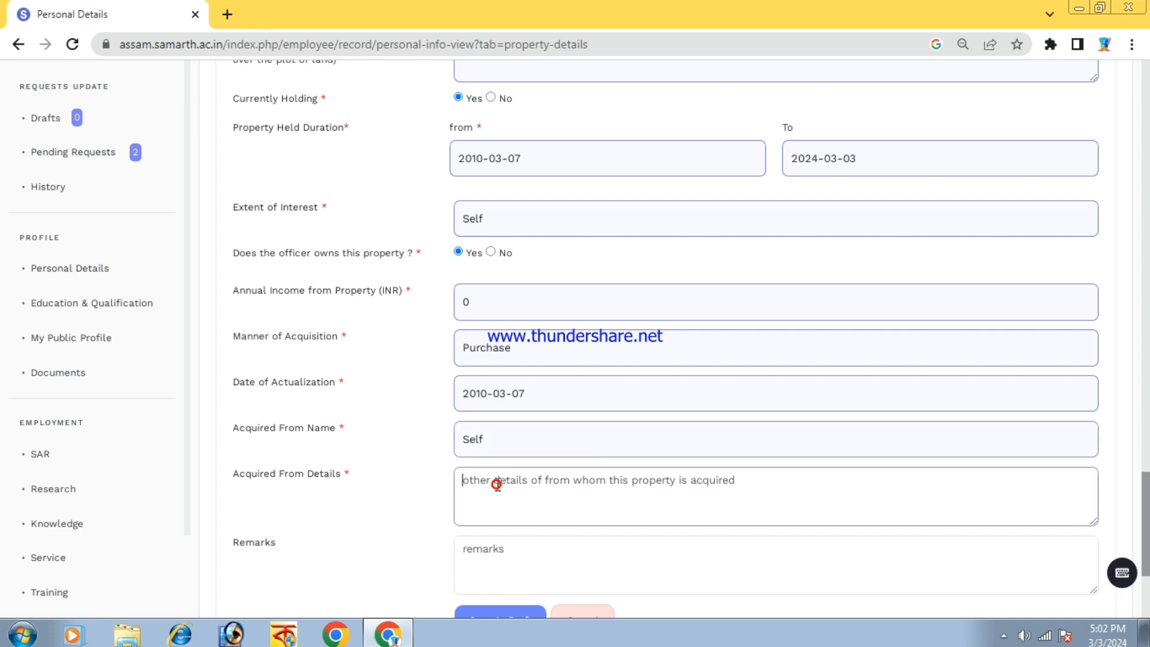
text(fgerrtht)
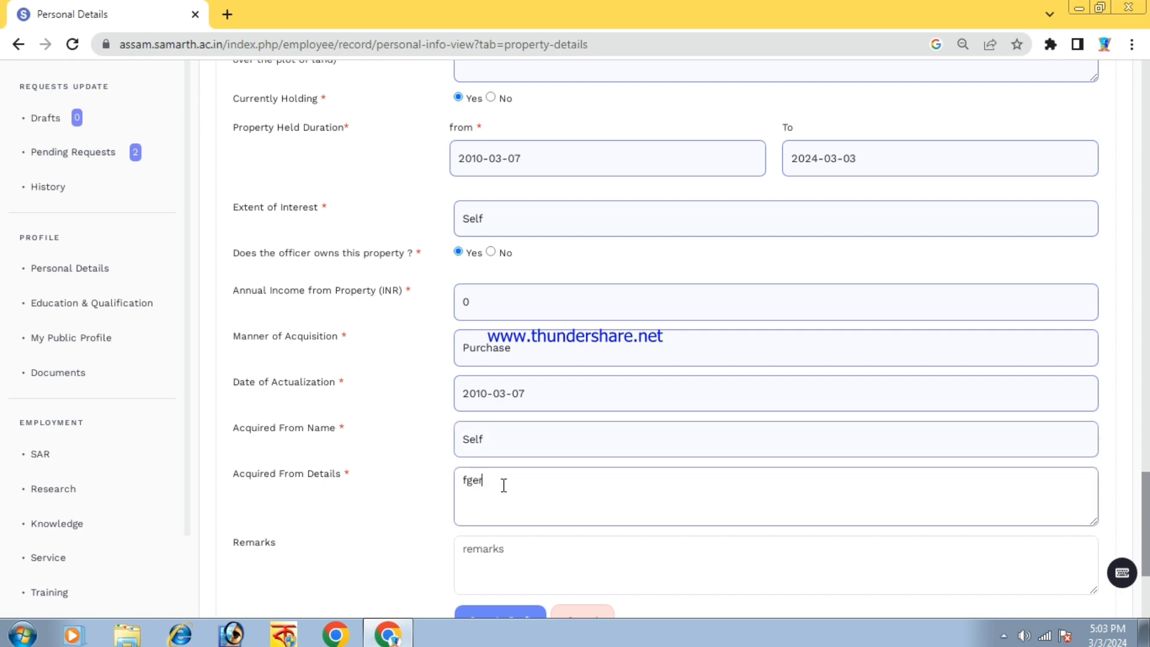
key(BackSpace)
key(BackSpace)
key(BackSpace)
key(BackSpace)
key(BackSpace)
key(BackSpace)
key(BackSpace)
key(BackSpace)
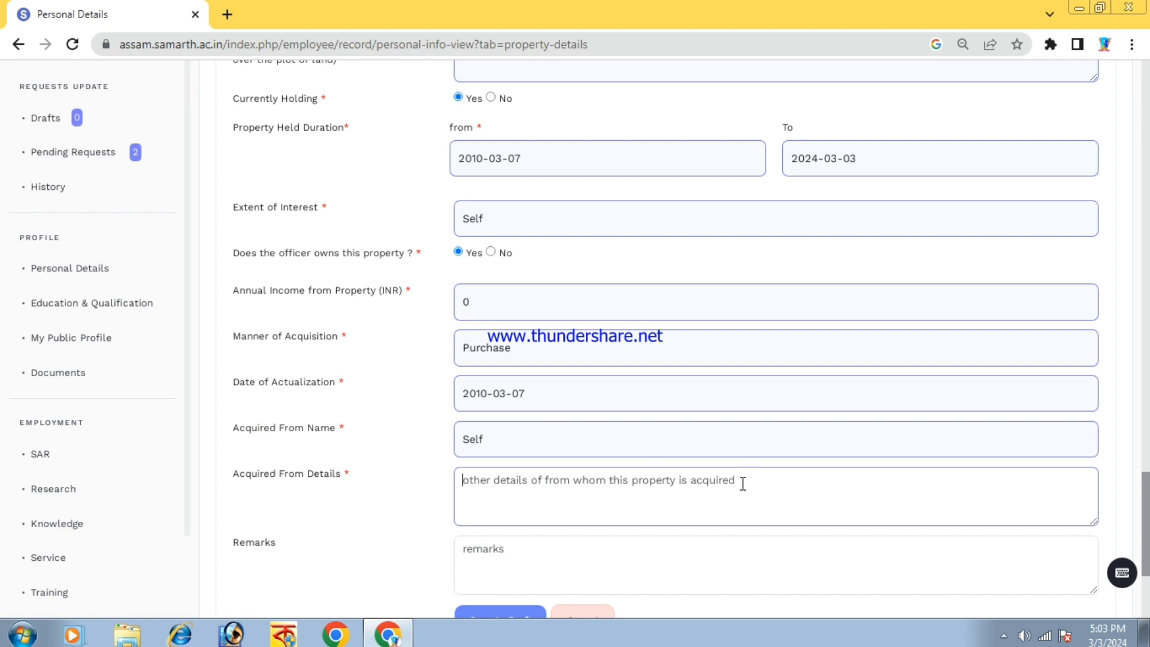
text(Own)
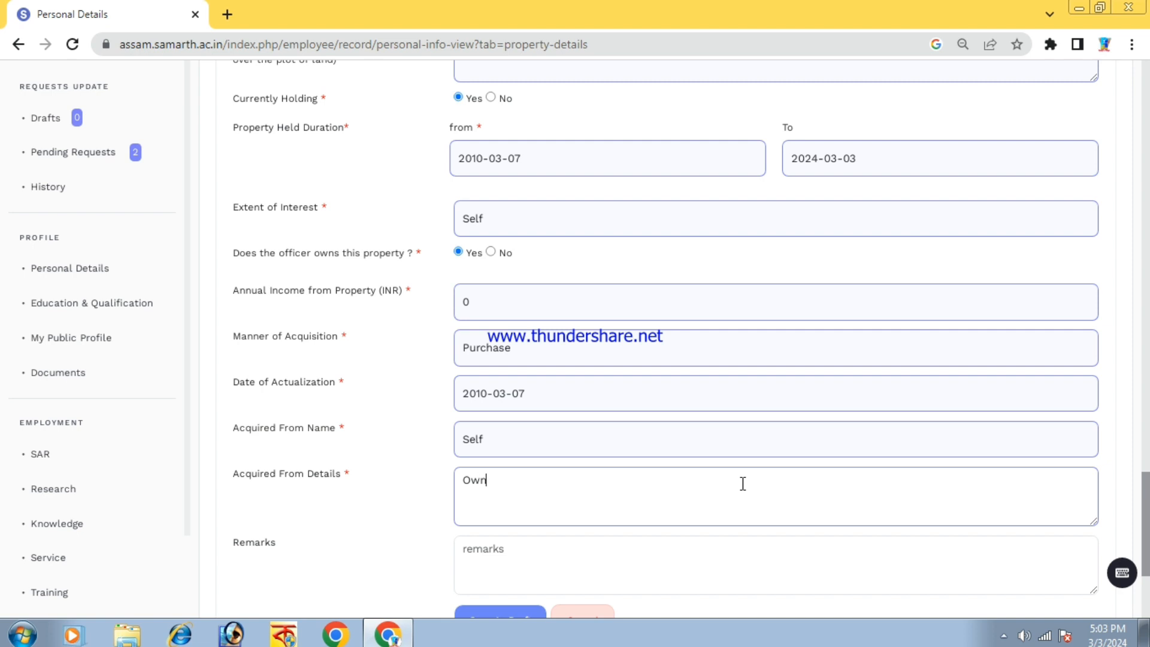
Step: Replace the Acquired From Name with Own and the Acquired From Details with Self
drag(519, 444, 452, 449)
drag(514, 485, 408, 520)
text(Self)
Step: Enter no as the Remarks and try to save the immovable property details as a draft
click(524, 542)
scroll(557, 555, down, 3)
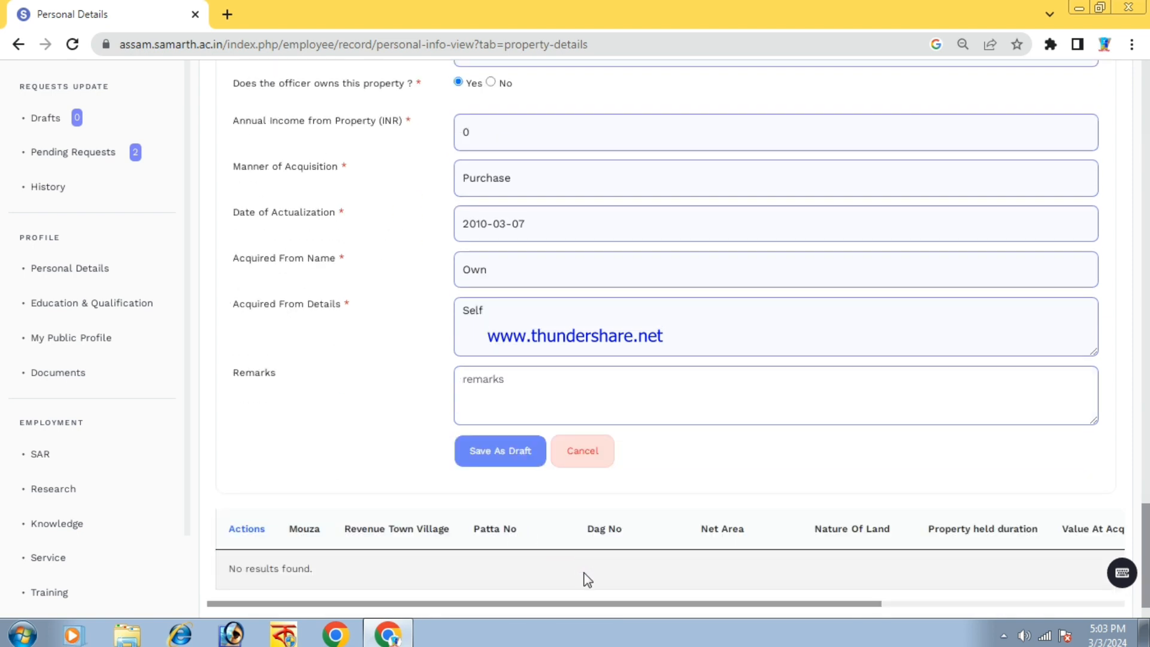
text(no)
click(494, 455)
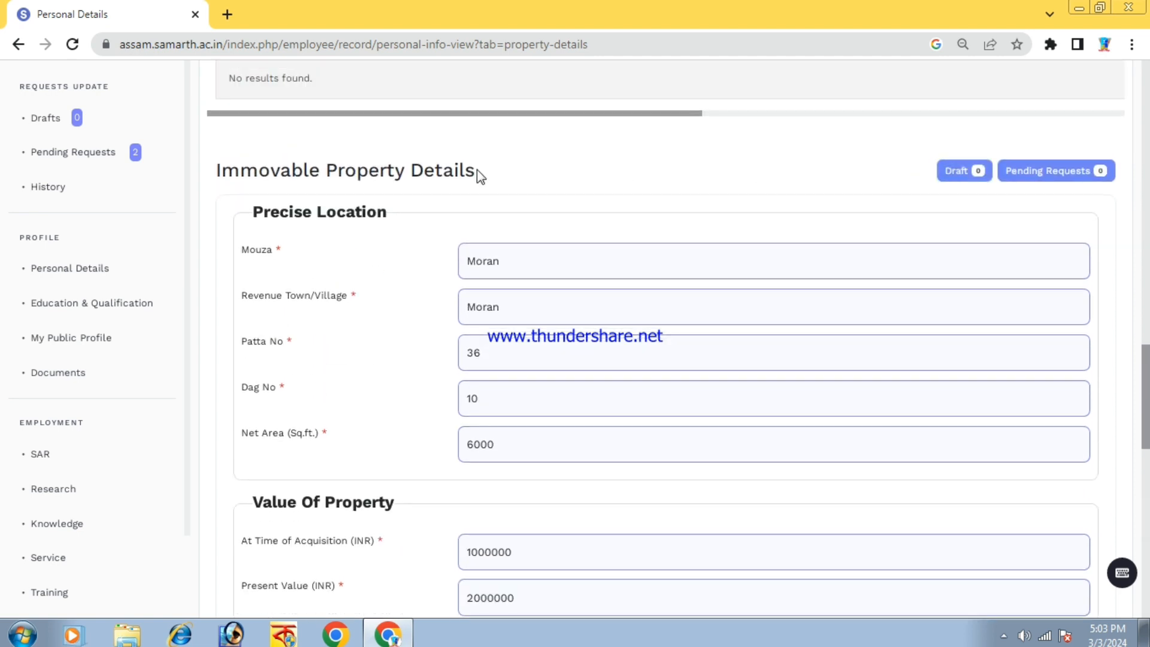
drag(221, 171, 527, 174)
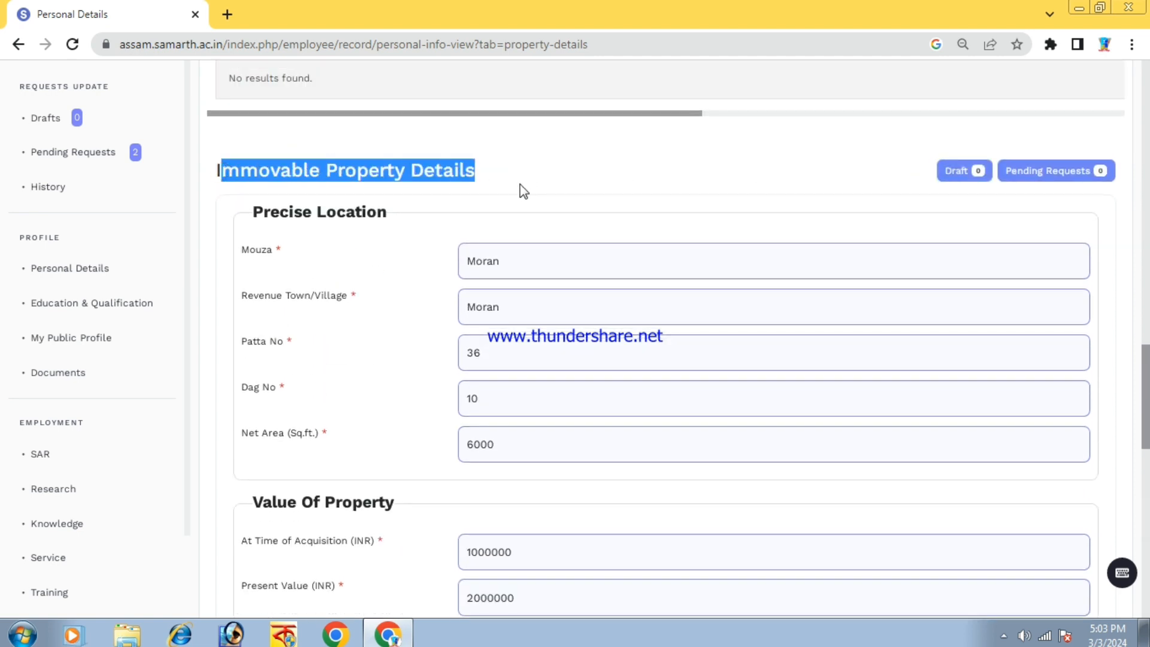
click(520, 185)
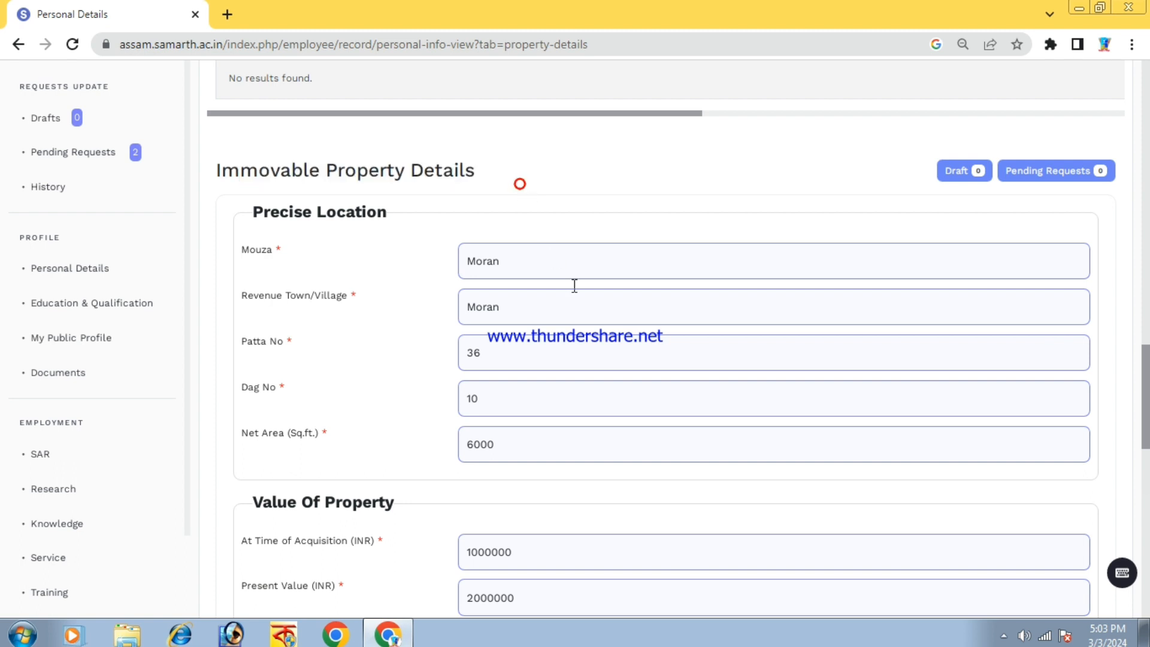